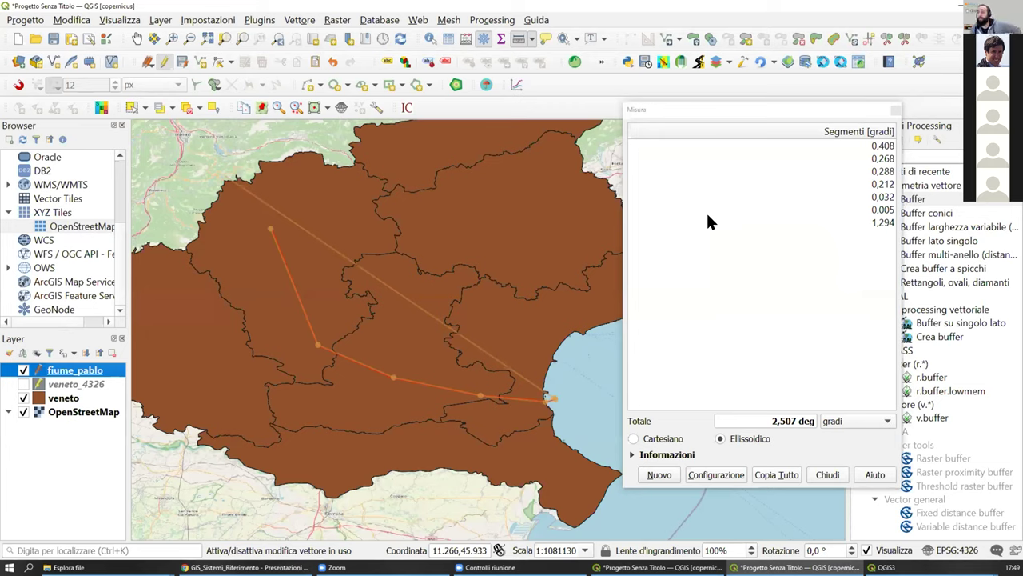
- Close the segment measurement window over the map
{"action": "left_click", "coordinate": [894, 111]}
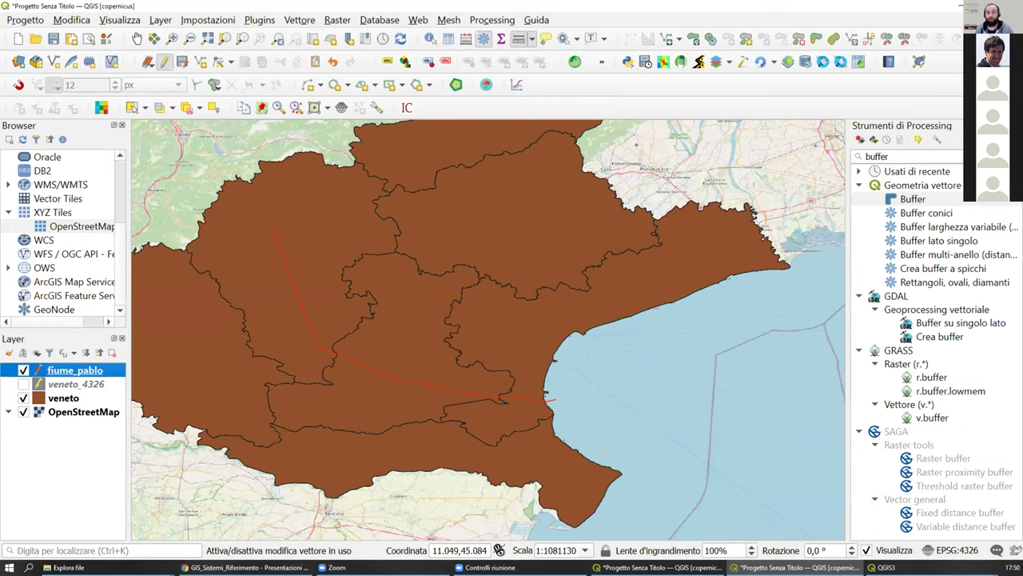
{"action": "left_click", "coordinate": [800, 567]}
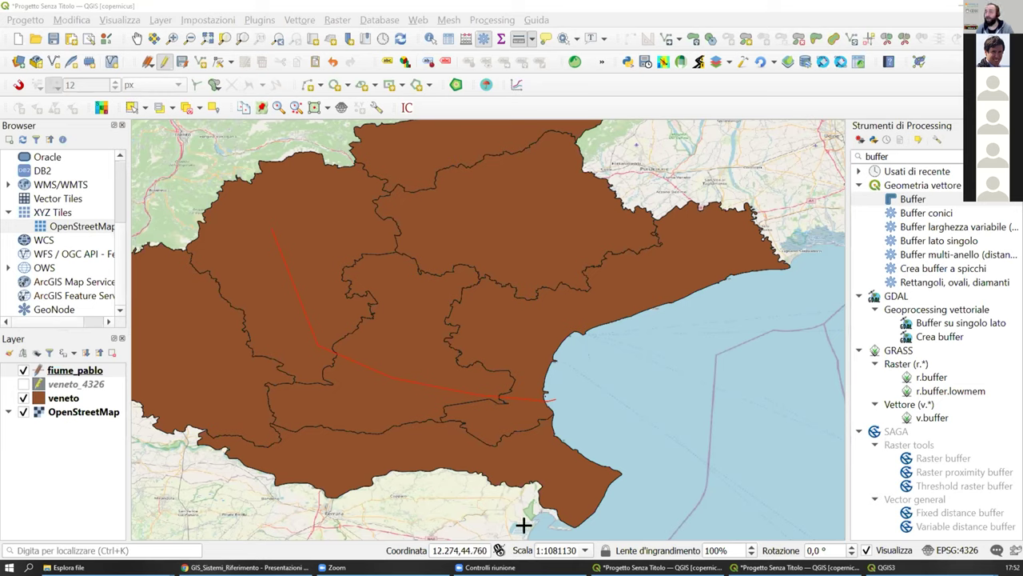
- Select the veneto layer, check its available actions and view the Buffer tool's parameters with veneto as input, without running it
{"action": "right_click", "coordinate": [48, 400]}
{"action": "left_click", "coordinate": [54, 444]}
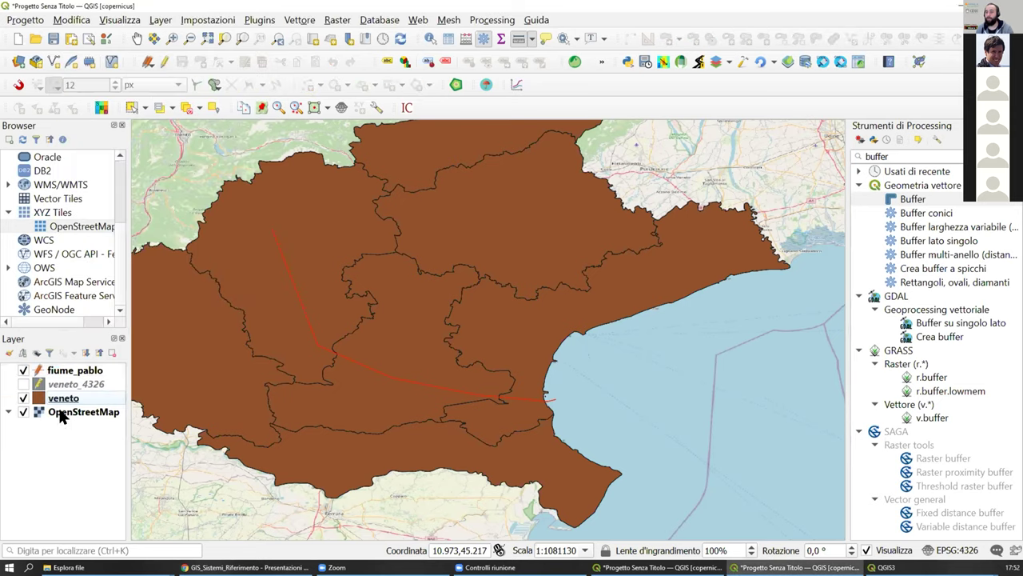
{"action": "right_click", "coordinate": [61, 400]}
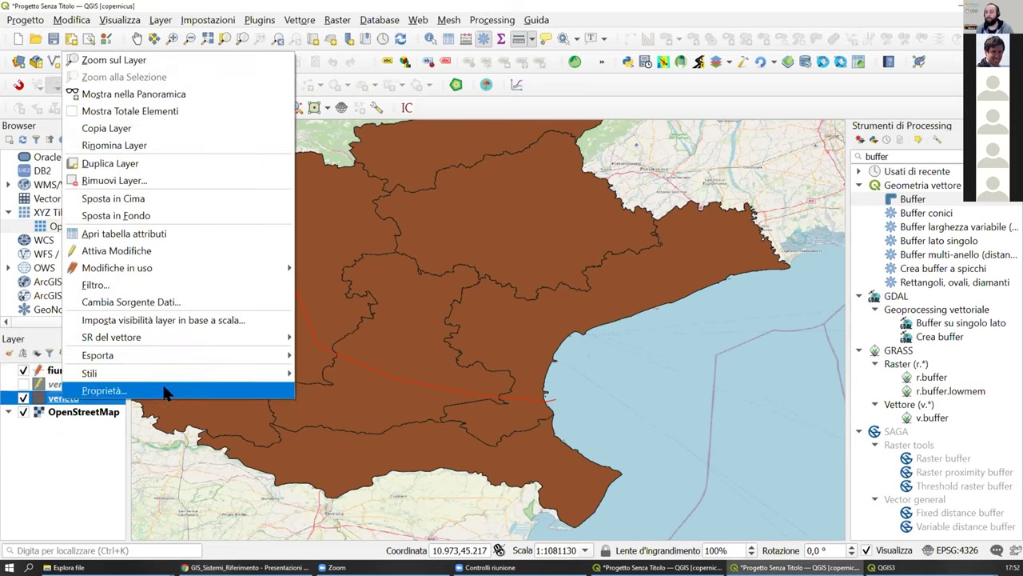
{"action": "double_click", "coordinate": [956, 203]}
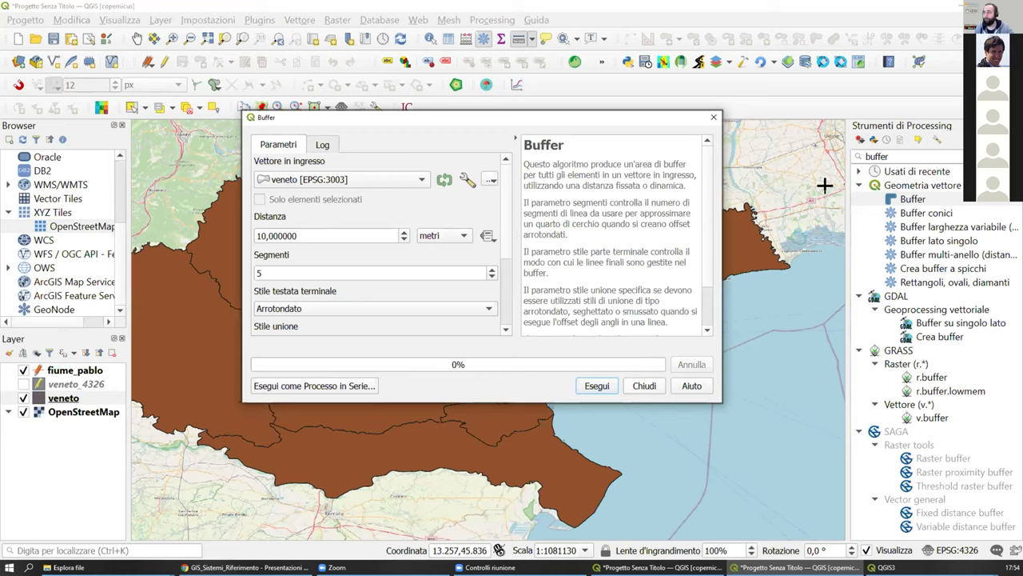
{"action": "left_click", "coordinate": [714, 118]}
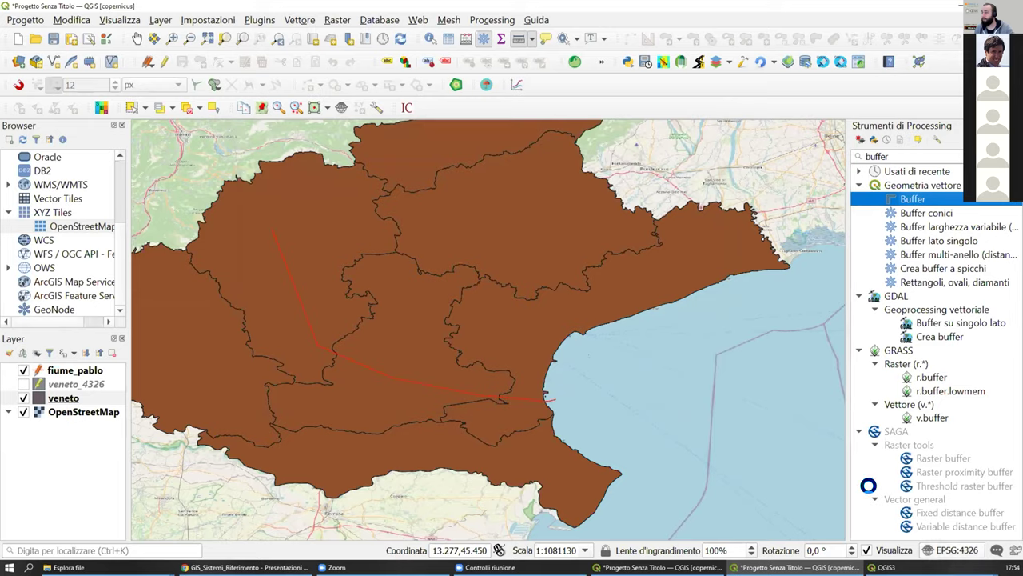
- Examine the project's coordinate reference system options, including the no-CRS setting and the predefined list down to the user-defined systems
{"action": "key", "text": "ctrl+shift+p"}
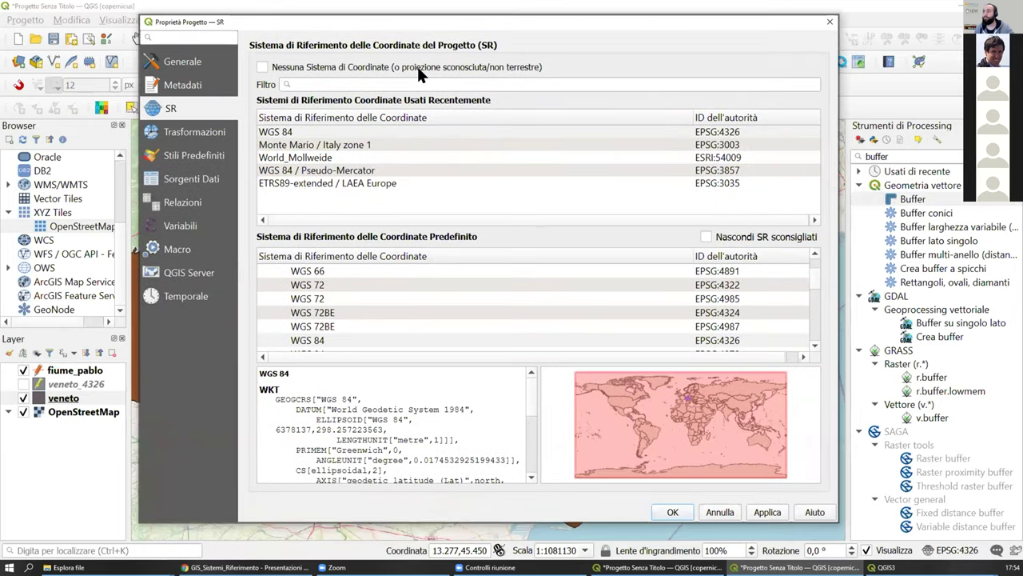
{"action": "left_click", "coordinate": [417, 67]}
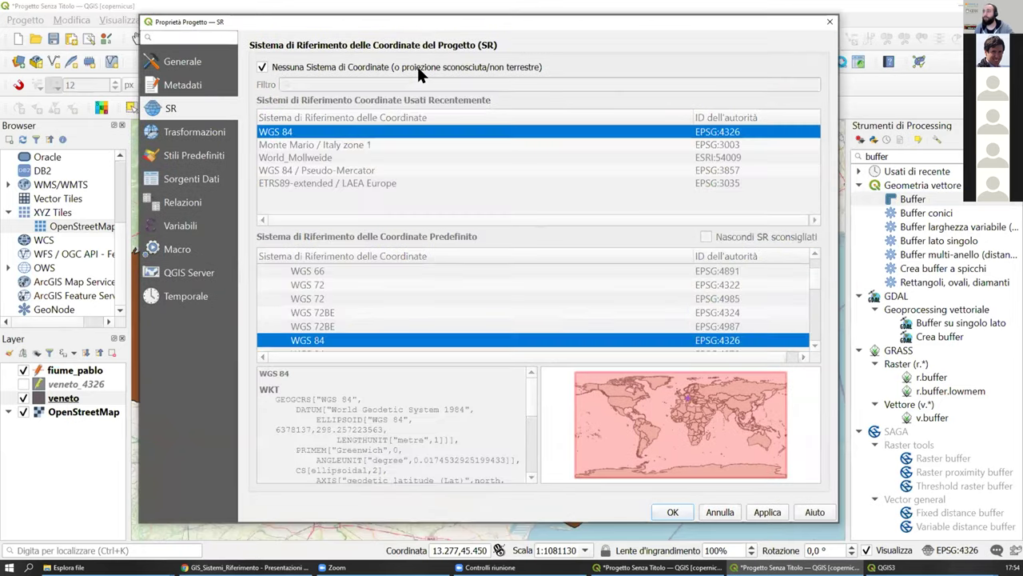
{"action": "left_click", "coordinate": [316, 66]}
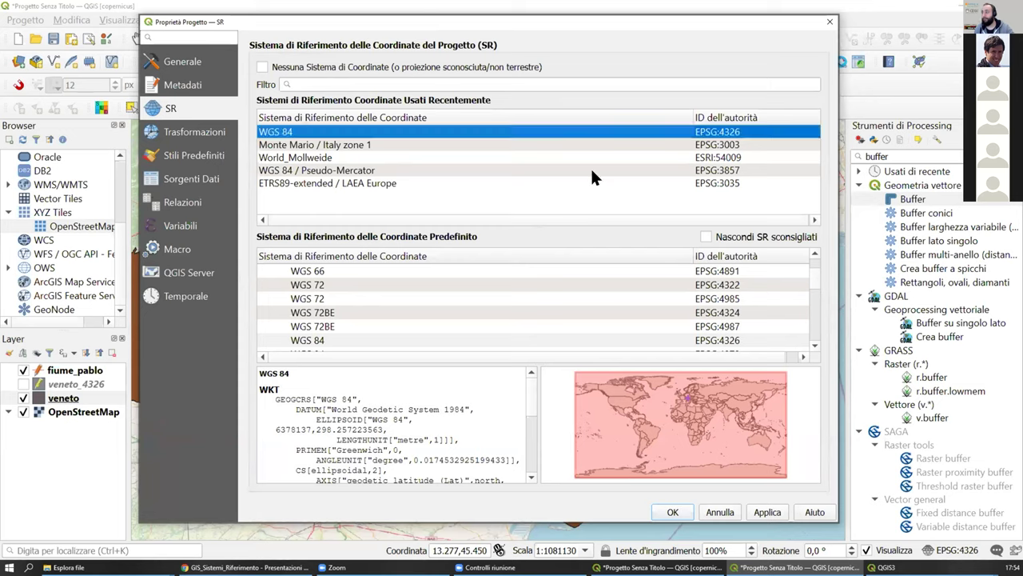
{"action": "scroll", "coordinate": [817, 286], "scroll_direction": "down", "scroll_amount": 15}
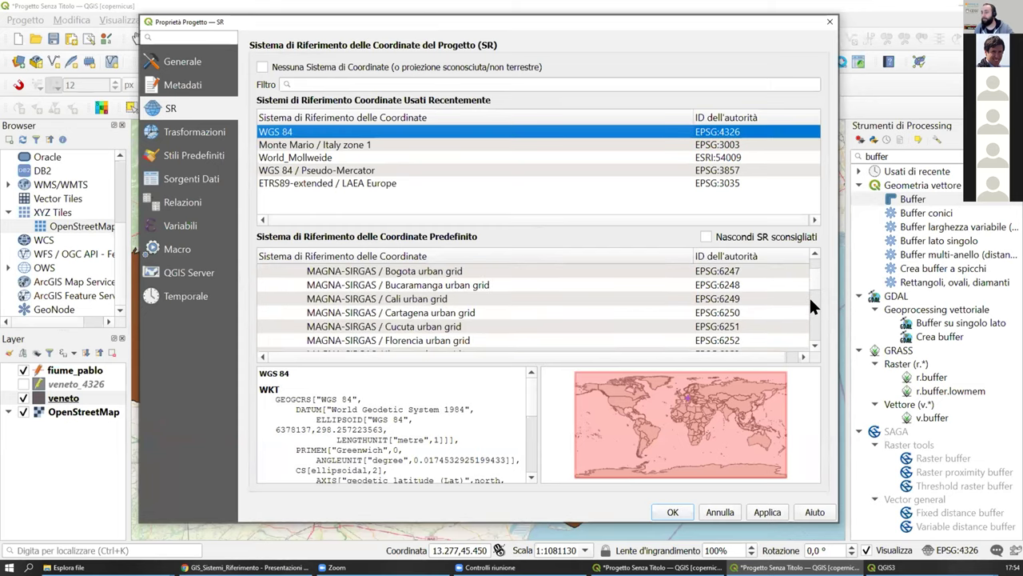
{"action": "left_click", "coordinate": [334, 379]}
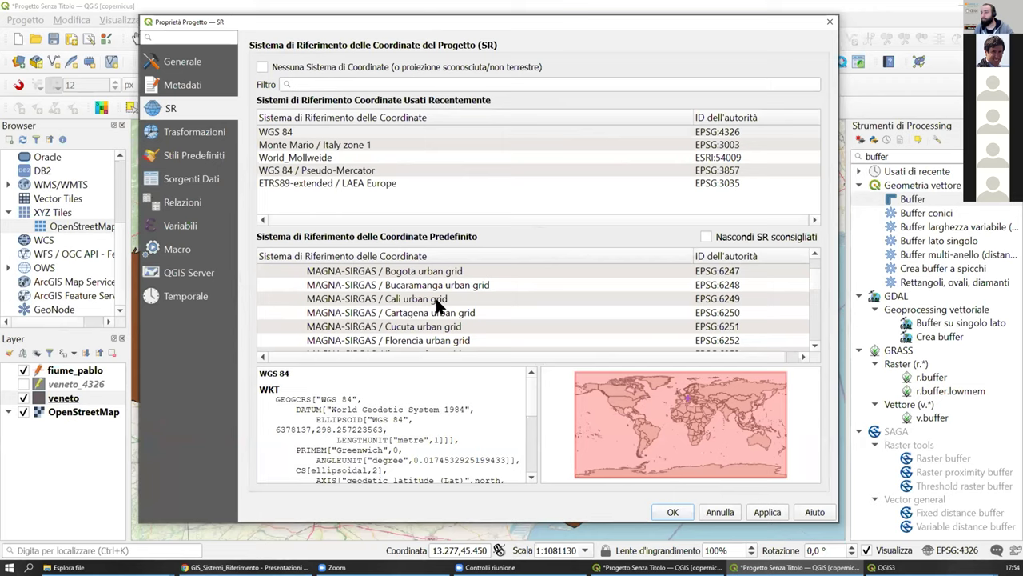
{"action": "scroll", "coordinate": [515, 299], "scroll_direction": "down", "scroll_amount": 5}
{"action": "left_click_drag", "start_coordinate": [815, 272], "coordinate": [812, 343]}
{"action": "left_click", "coordinate": [448, 341]}
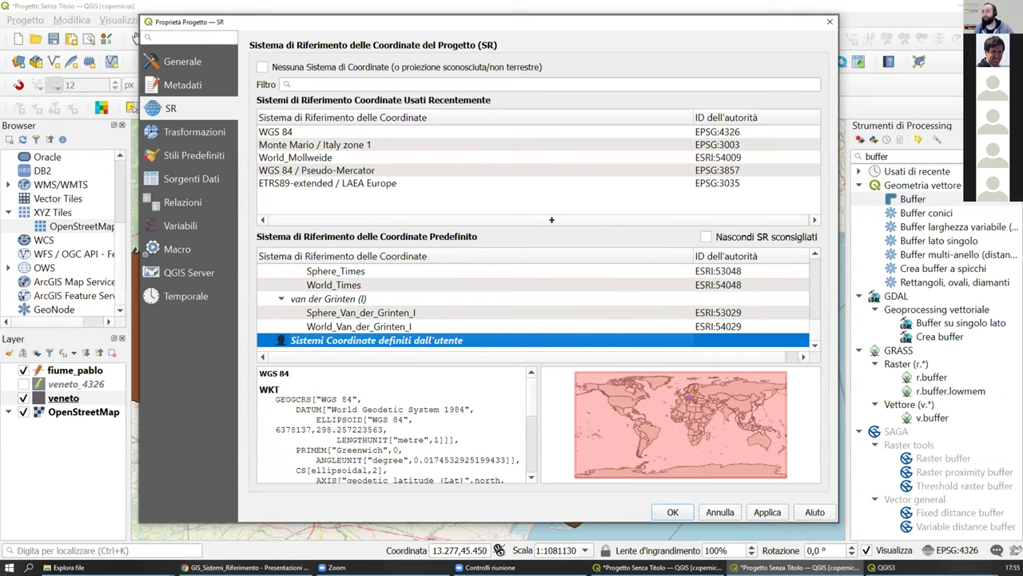
{"action": "left_click", "coordinate": [828, 24]}
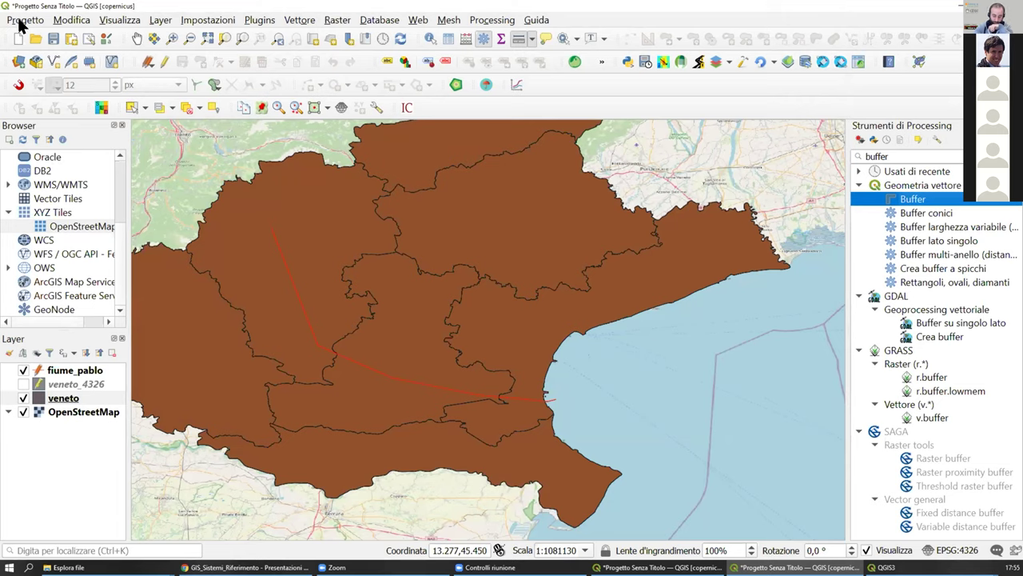
- Open the custom coordinate reference system definitions, widen the dialog and examine its definition and Prova test sections
{"action": "left_click", "coordinate": [199, 24]}
{"action": "left_click", "coordinate": [232, 70]}
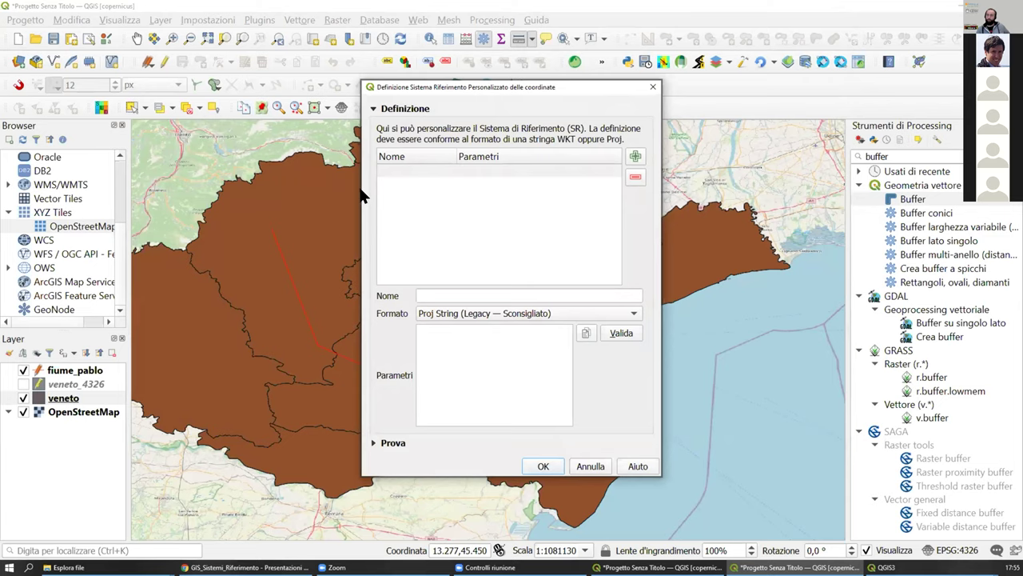
{"action": "left_click_drag", "start_coordinate": [345, 184], "coordinate": [236, 184]}
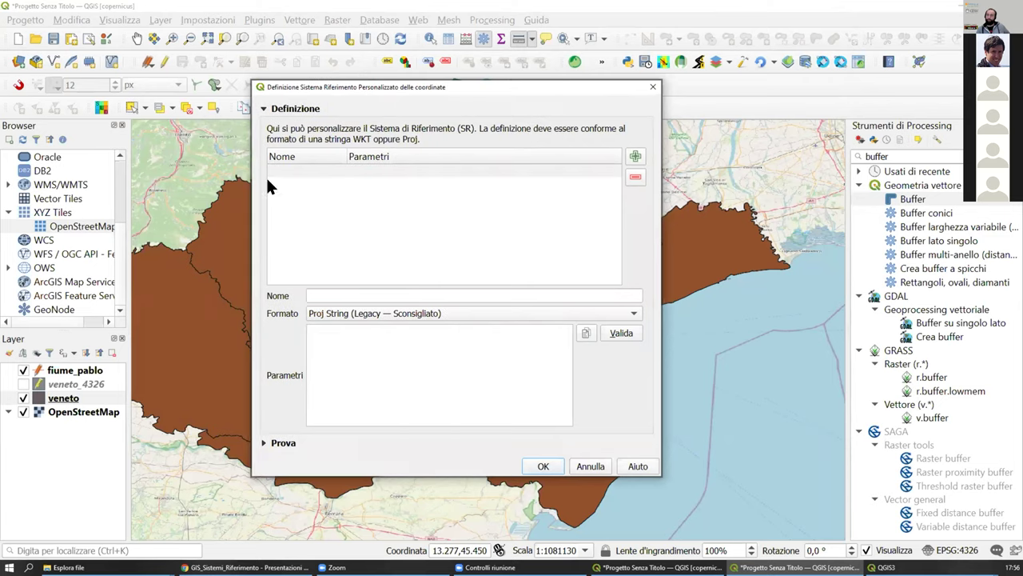
{"action": "left_click", "coordinate": [290, 446]}
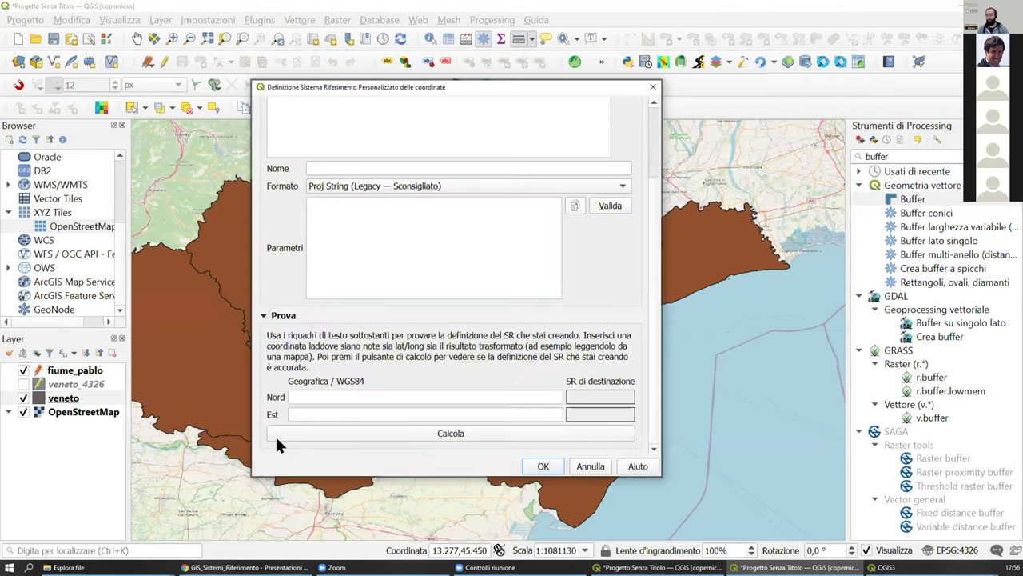
{"action": "scroll", "coordinate": [453, 344], "scroll_direction": "up", "scroll_amount": 5}
{"action": "scroll", "coordinate": [455, 342], "scroll_direction": "up", "scroll_amount": 5}
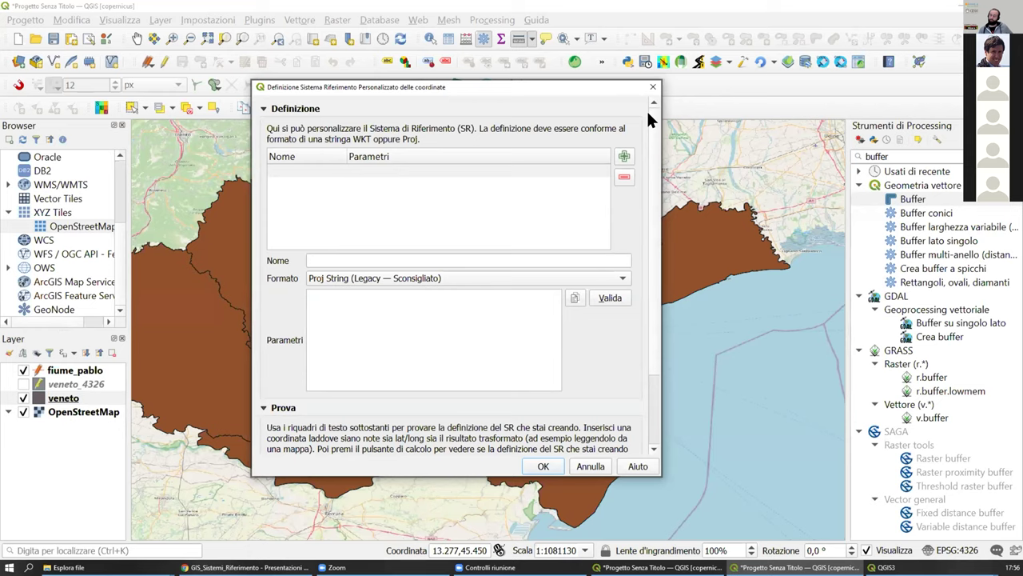
- Try adding a custom reference system named with a first name followed by 2020, and close the definitions without saving
{"action": "left_click", "coordinate": [624, 157]}
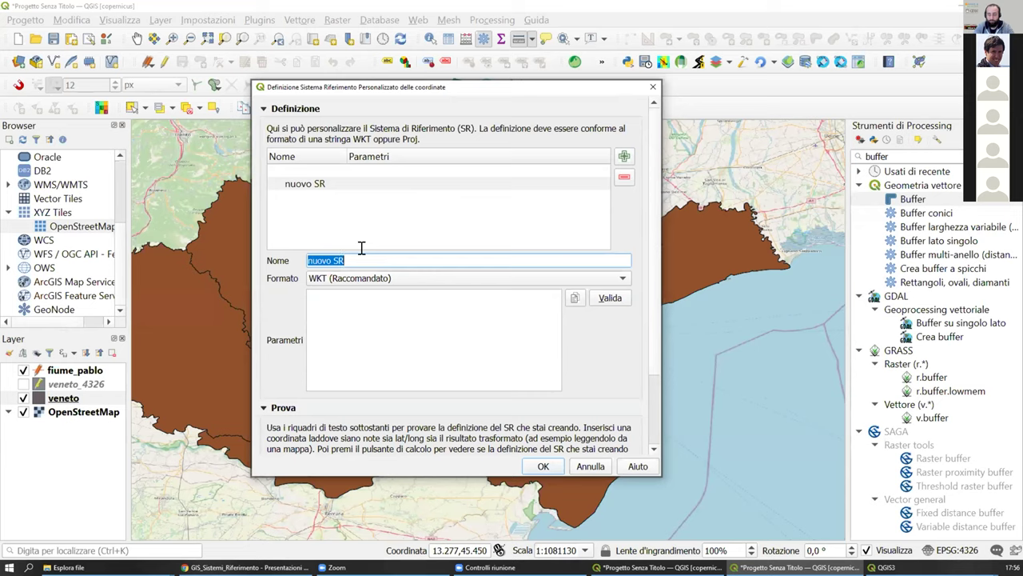
{"action": "type", "text": "Pablo2020"}
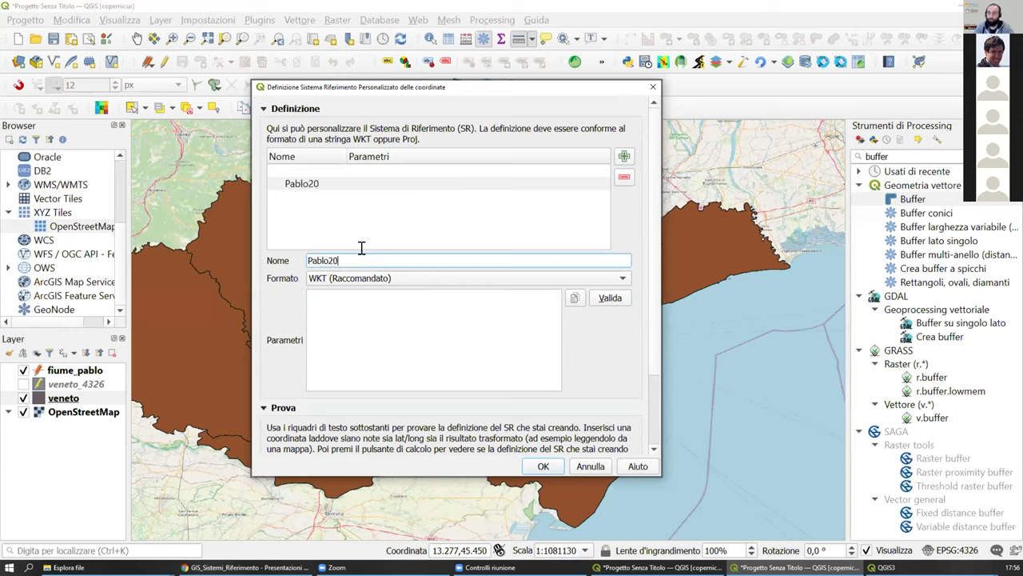
{"action": "left_click", "coordinate": [360, 291]}
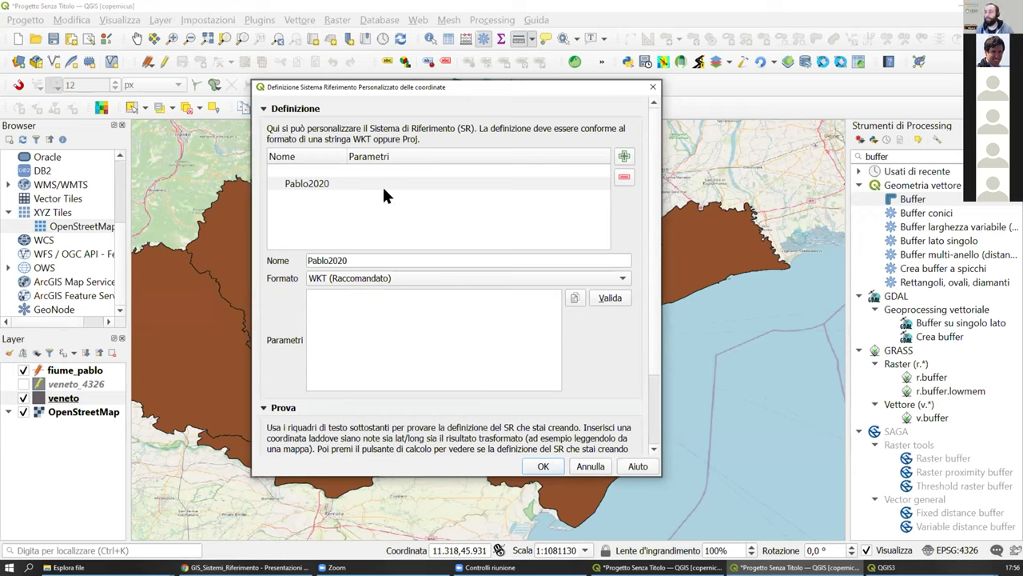
{"action": "left_click", "coordinate": [652, 88]}
- Try again to define the same custom reference system in WKT (Raccomandato) format with empty parameters, and close the dialog
{"action": "left_click", "coordinate": [215, 20]}
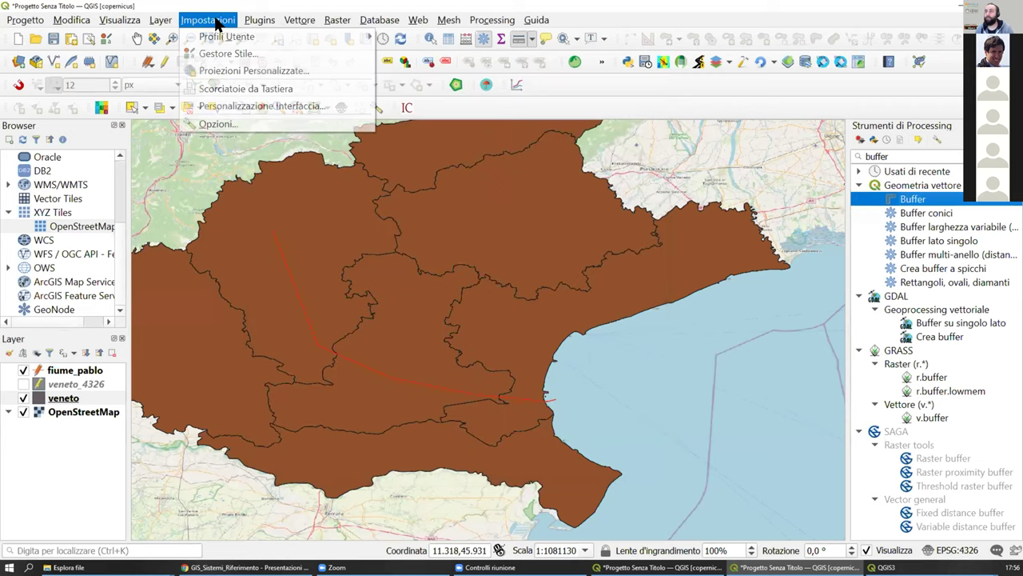
{"action": "left_click", "coordinate": [231, 70]}
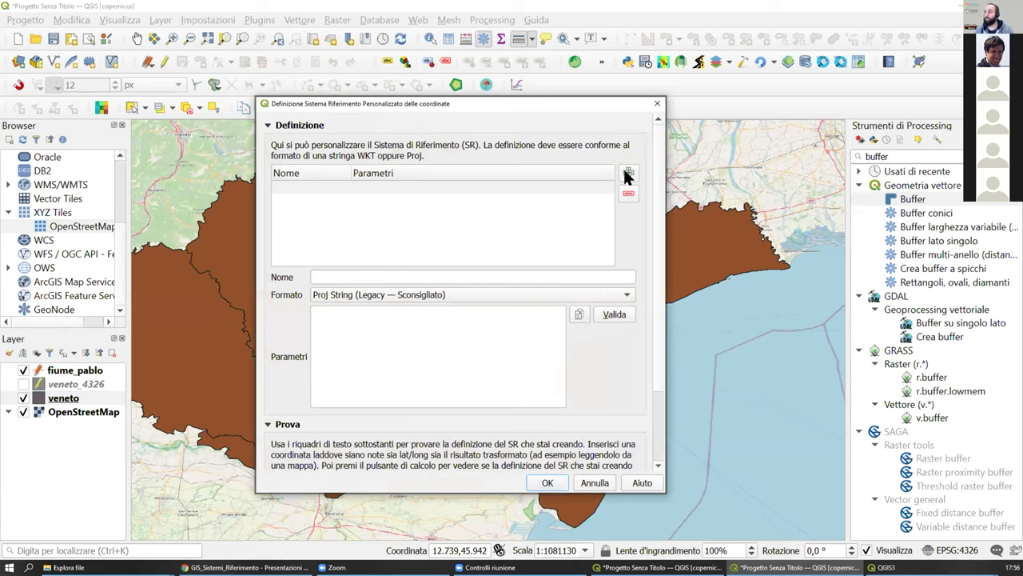
{"action": "left_click", "coordinate": [628, 173]}
{"action": "type", "text": "Pablo2020"}
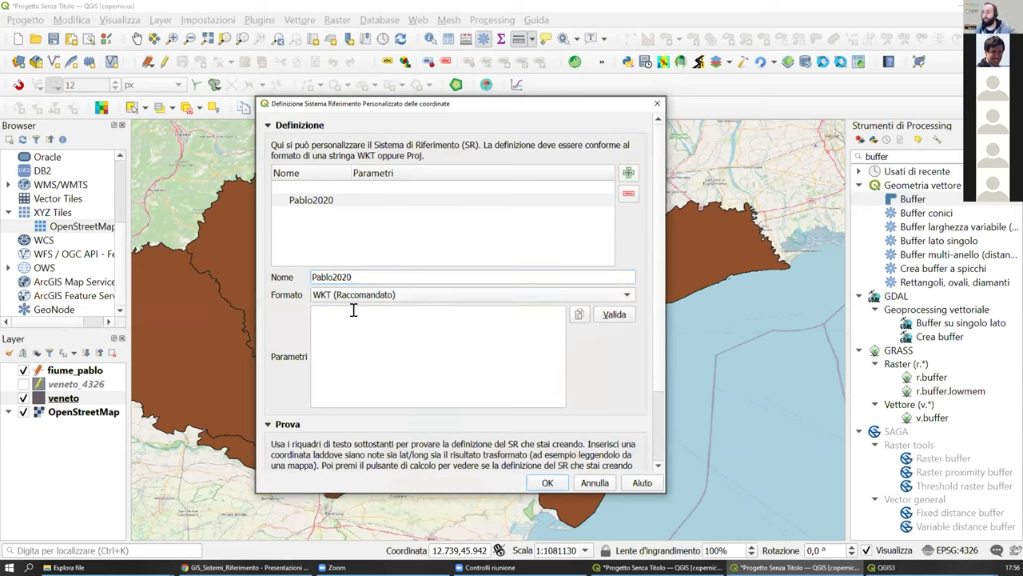
{"action": "left_click", "coordinate": [317, 295]}
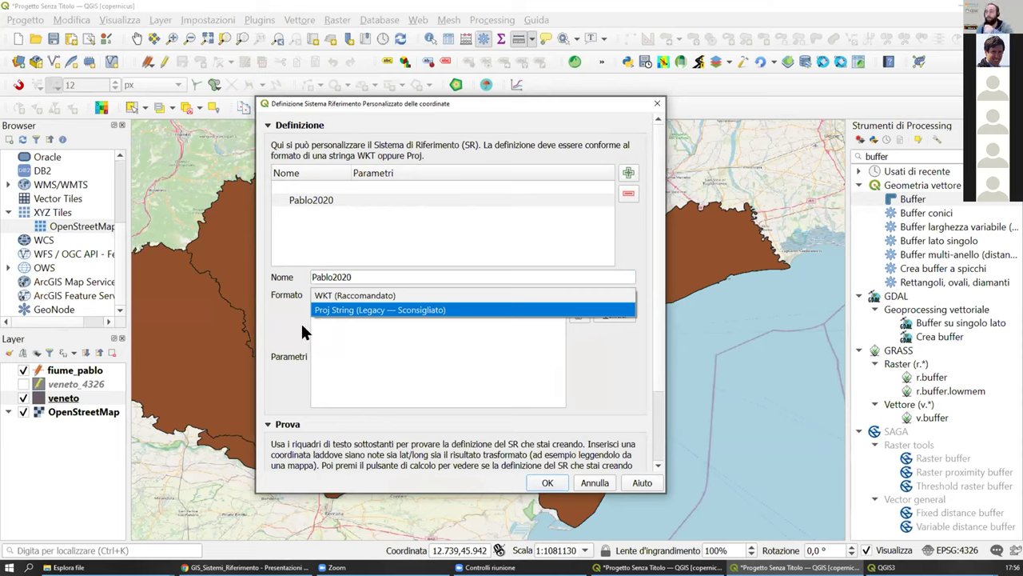
{"action": "left_click", "coordinate": [301, 322]}
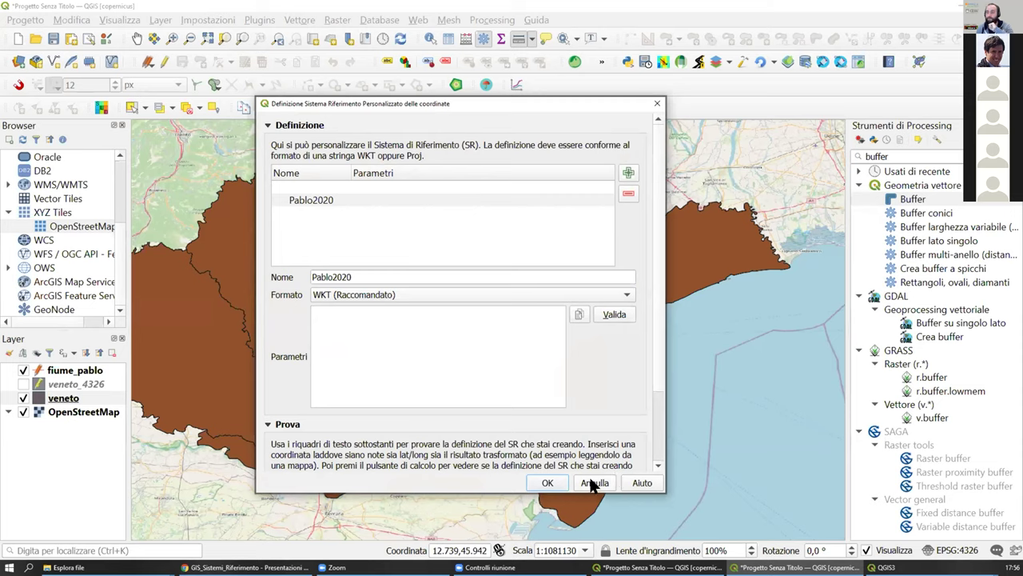
{"action": "left_click", "coordinate": [549, 484]}
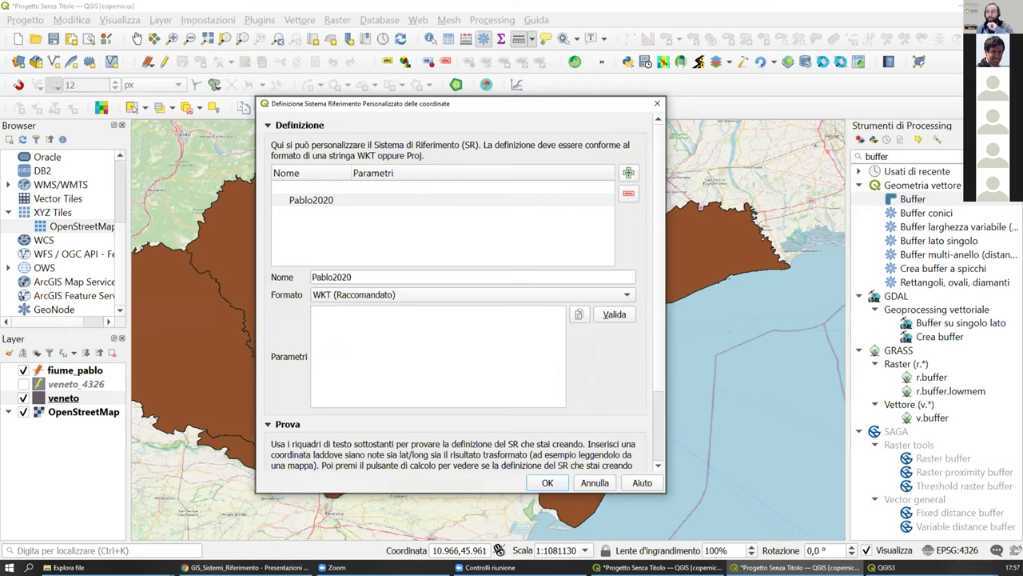
{"action": "left_click", "coordinate": [654, 106]}
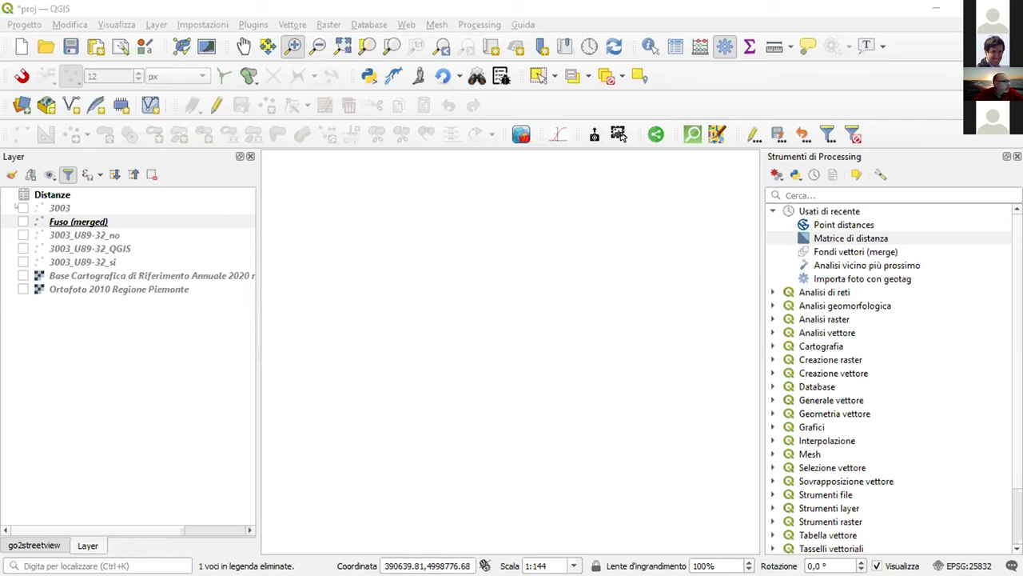
- Show the 3003 point layer in full on the map and briefly compare it with the Ortofoto 2010 Regione Piemonte imagery
{"action": "left_click", "coordinate": [23, 208]}
{"action": "left_click", "coordinate": [59, 208]}
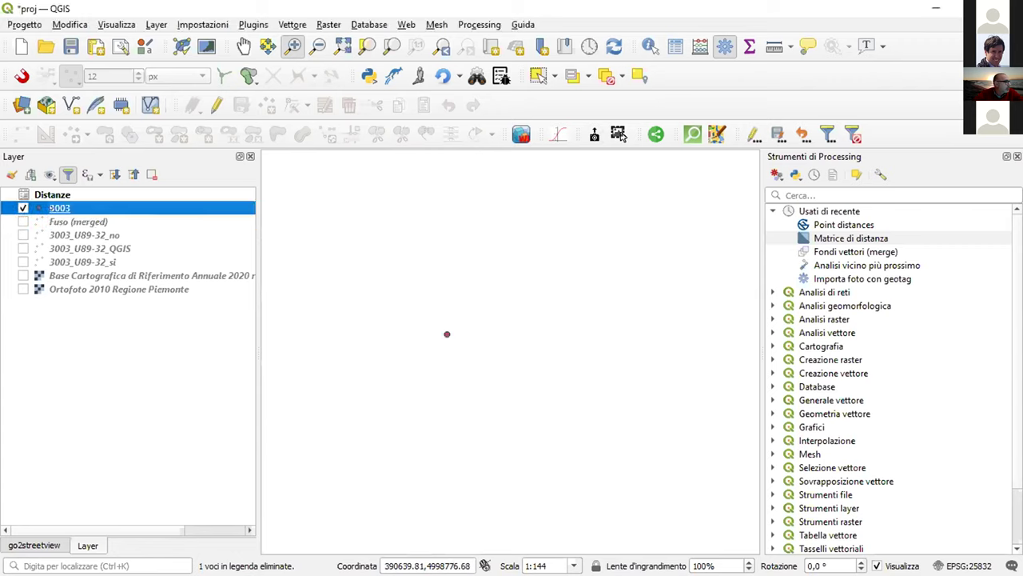
{"action": "key", "text": "ctrl+shift+z"}
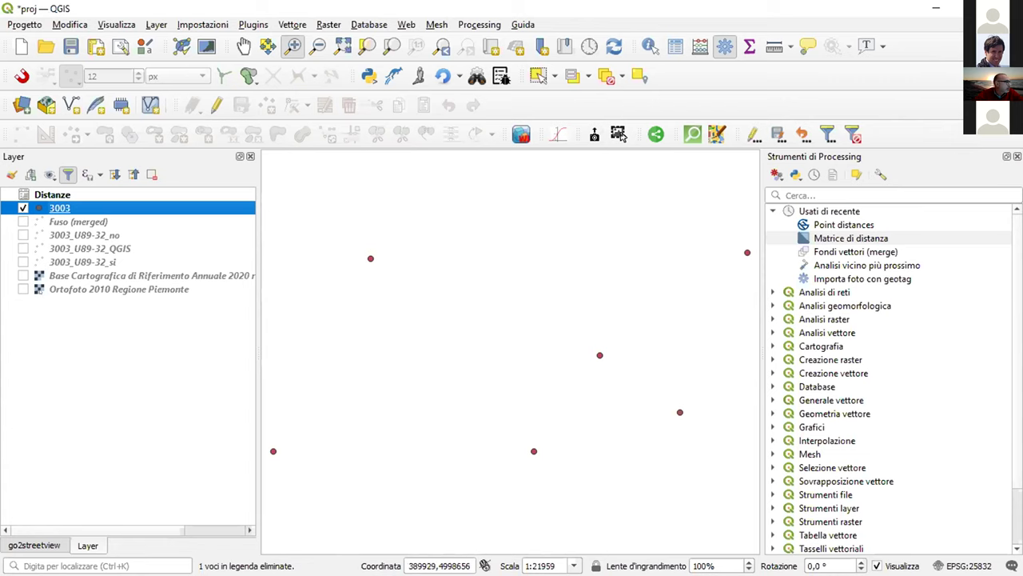
{"action": "left_click", "coordinate": [23, 289]}
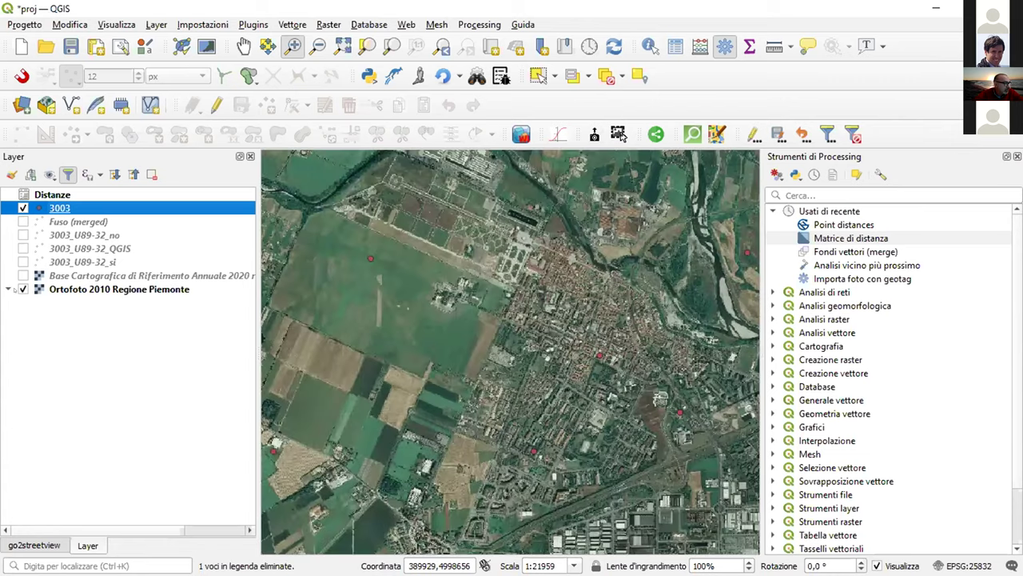
{"action": "left_click", "coordinate": [23, 289]}
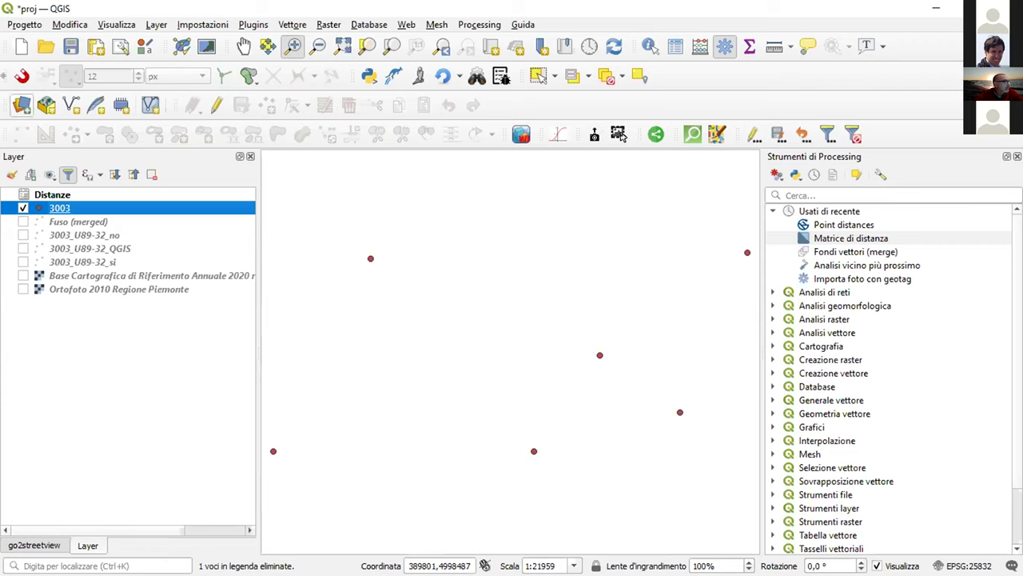
- Set the project's coordinate reference system to EPSG:3003 in the project properties
{"action": "left_click", "coordinate": [24, 24]}
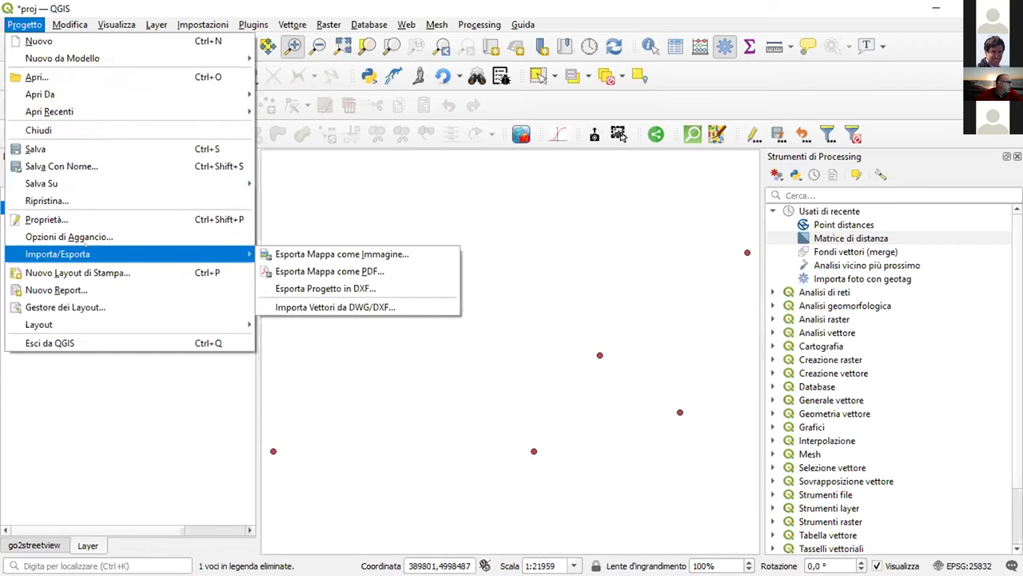
{"action": "left_click", "coordinate": [85, 219]}
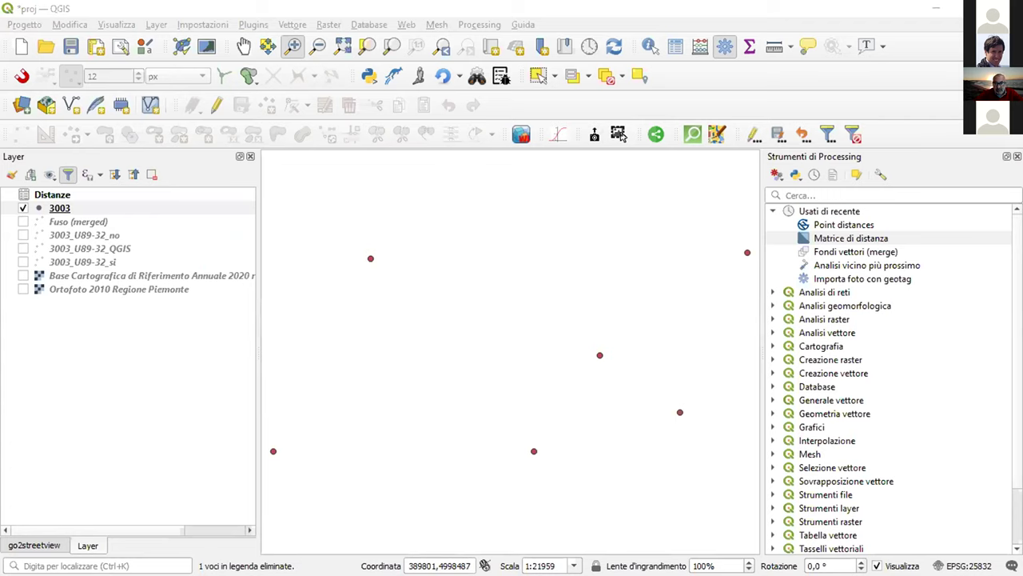
- Review the reference systems offered for exporting the 3003 layer, and close the export dialog without saving
{"action": "left_click", "coordinate": [59, 208]}
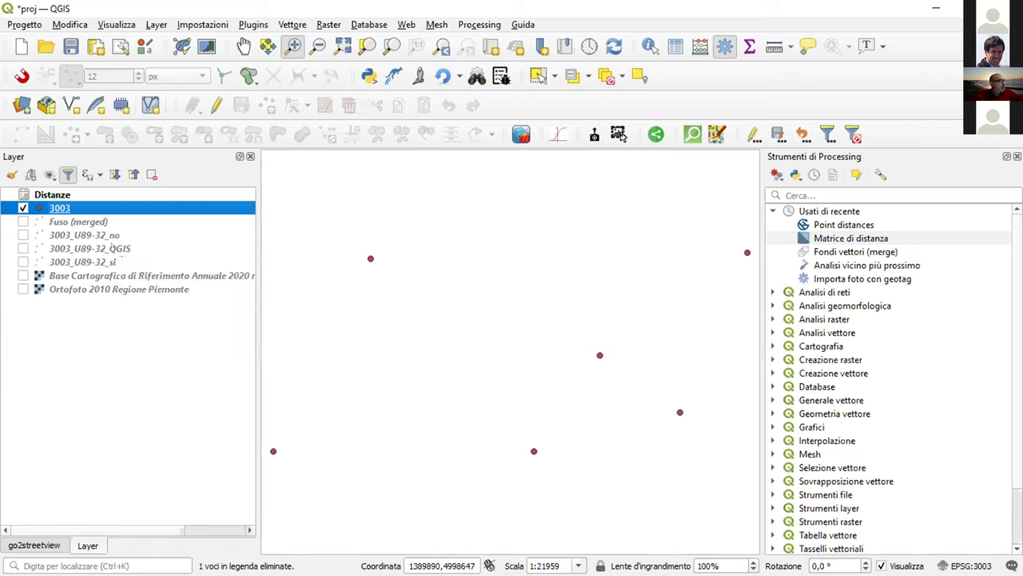
{"action": "right_click", "coordinate": [87, 208]}
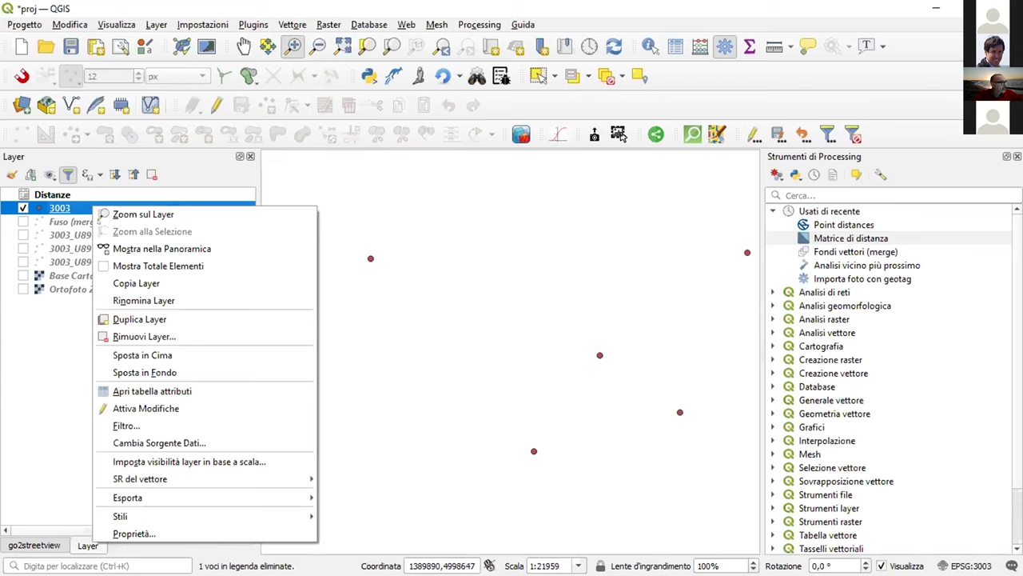
{"action": "mouse_move", "coordinate": [229, 495]}
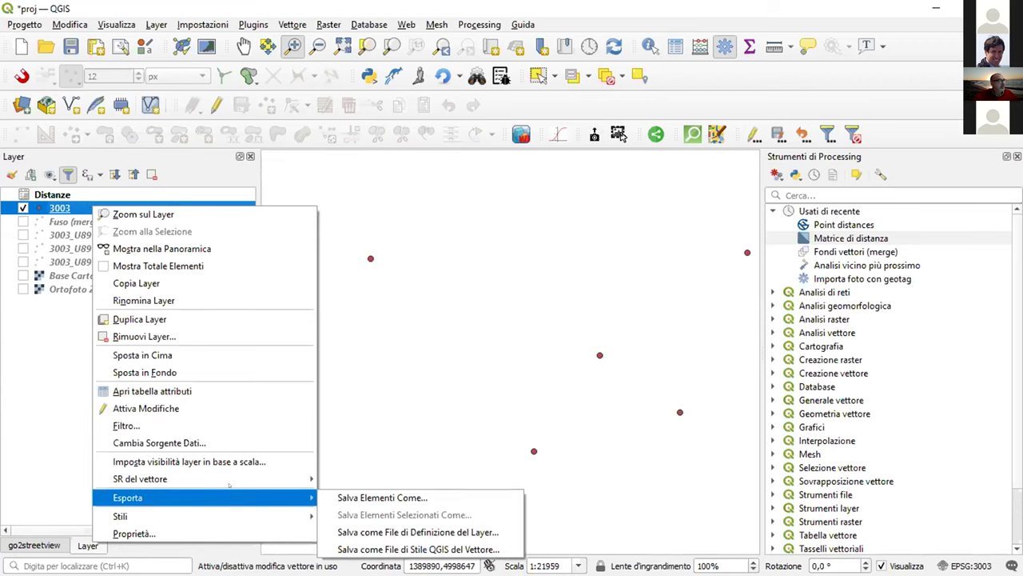
{"action": "left_click", "coordinate": [399, 496]}
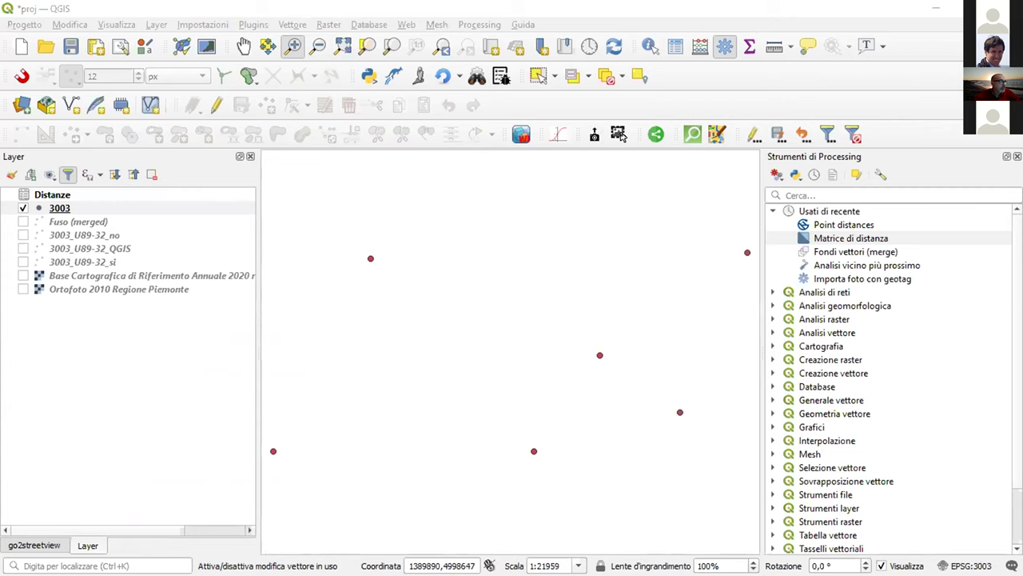
{"action": "left_click", "coordinate": [461, 212]}
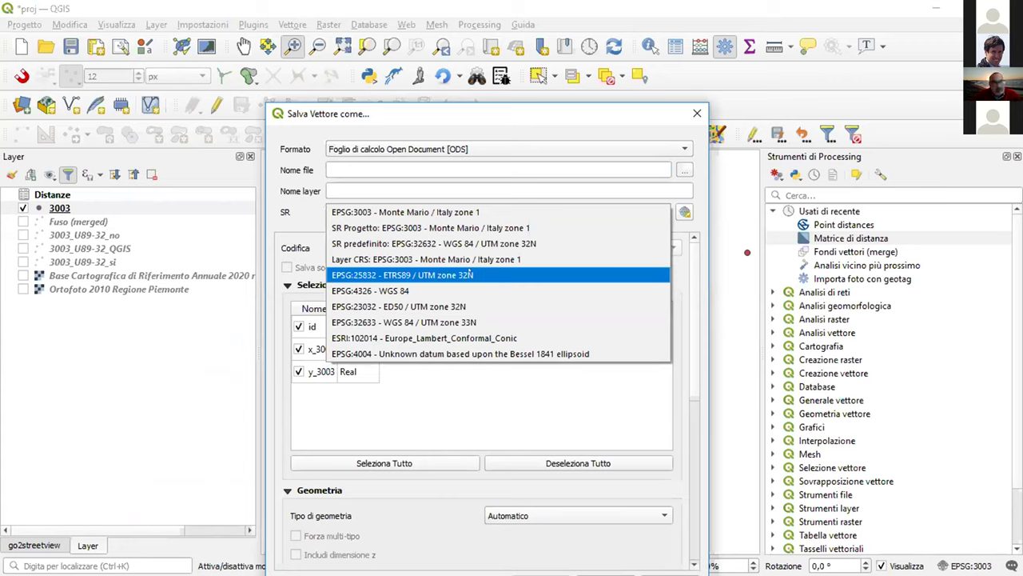
{"action": "left_click", "coordinate": [697, 112]}
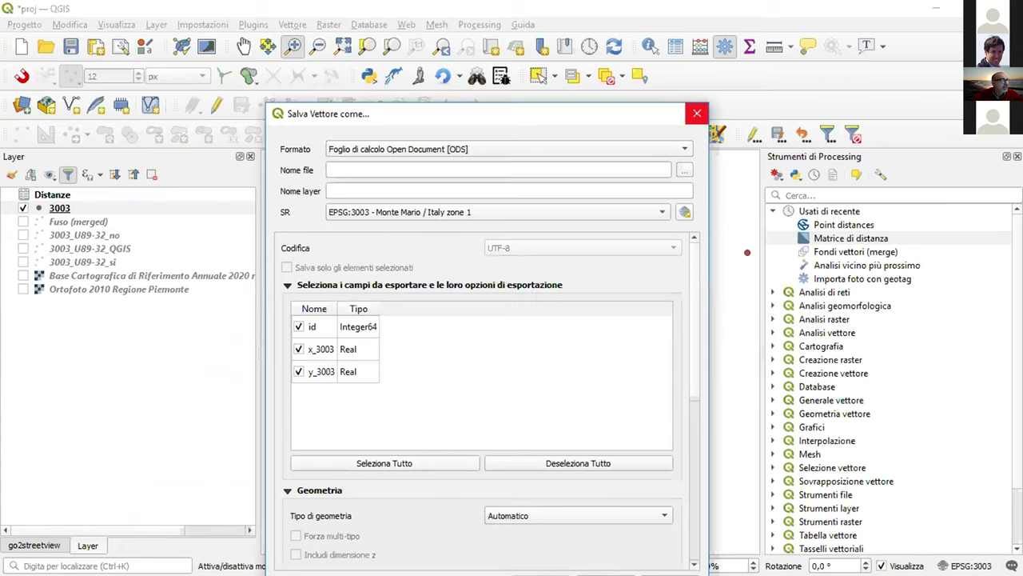
{"action": "left_click", "coordinate": [697, 113]}
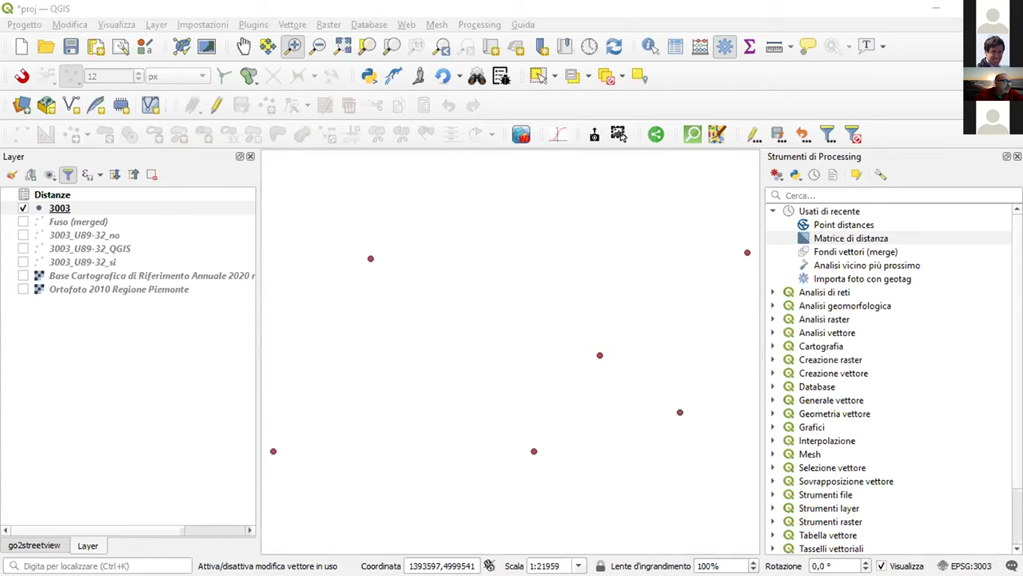
- Switch to the ConveRgo coordinate converter and dismiss its introductory information
{"action": "left_click", "coordinate": [618, 134]}
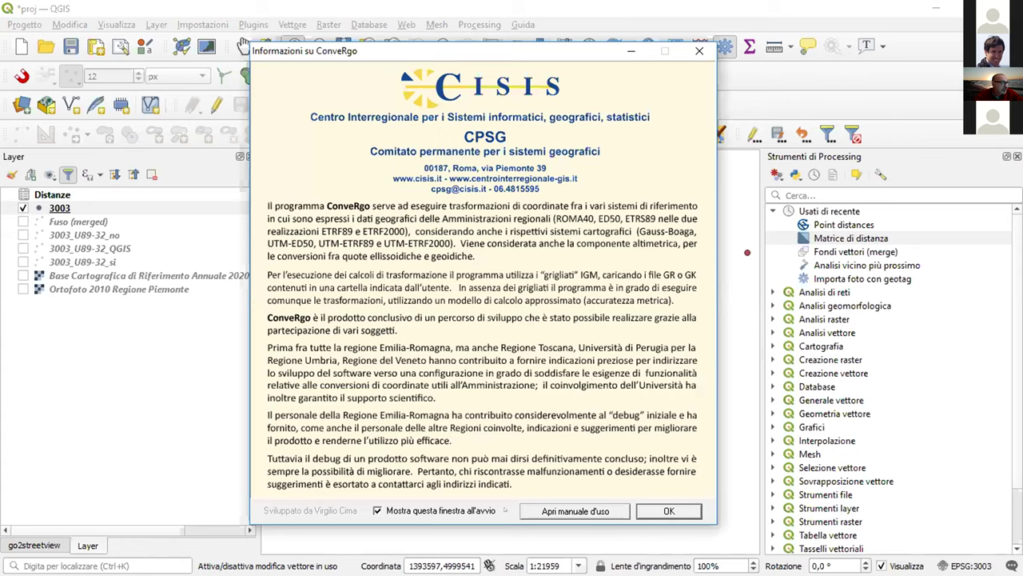
{"action": "left_click", "coordinate": [691, 510]}
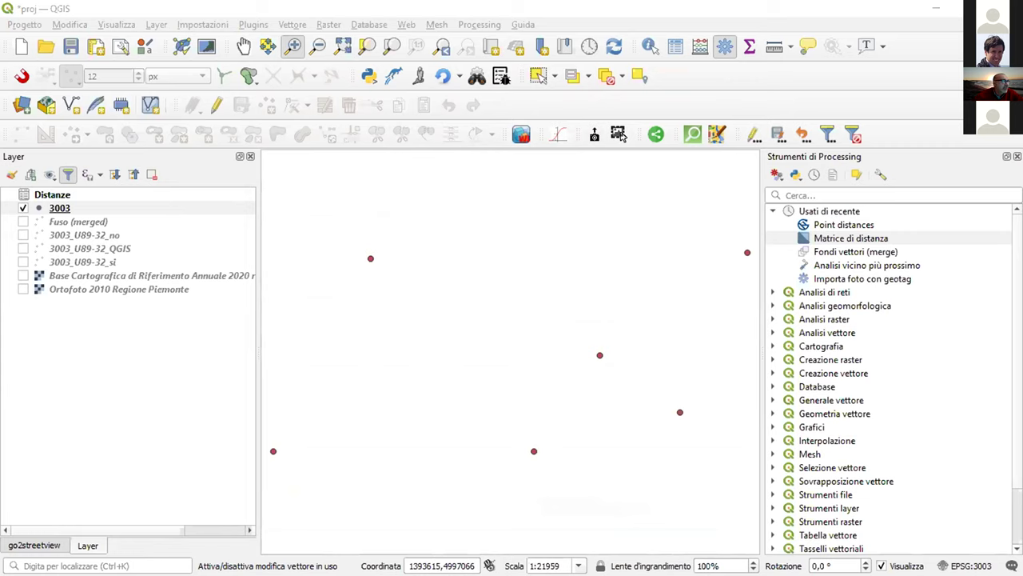
{"action": "left_click", "coordinate": [619, 134]}
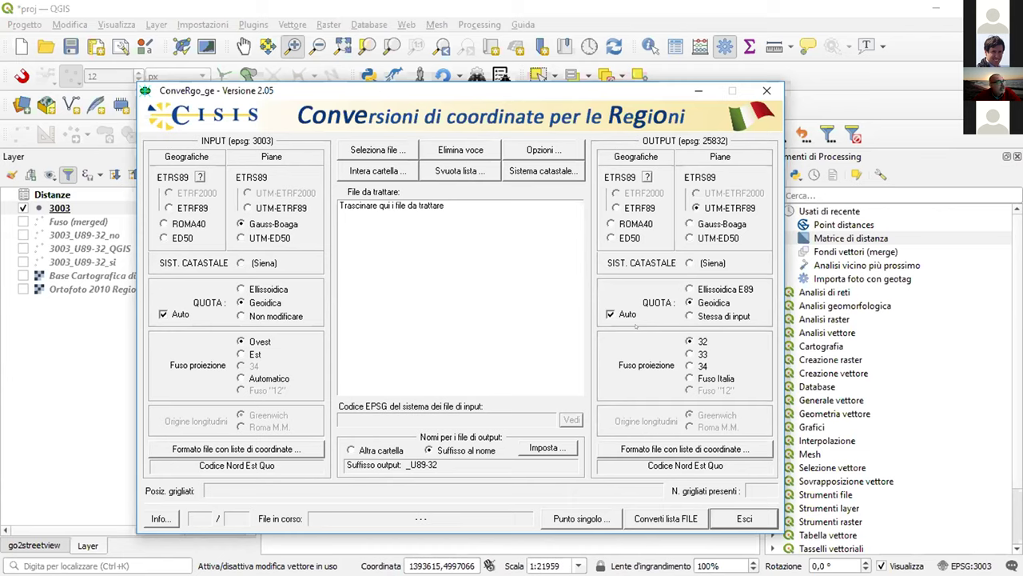
- Check which file types can be loaded for conversion, and cancel the file selection
{"action": "left_click", "coordinate": [377, 149]}
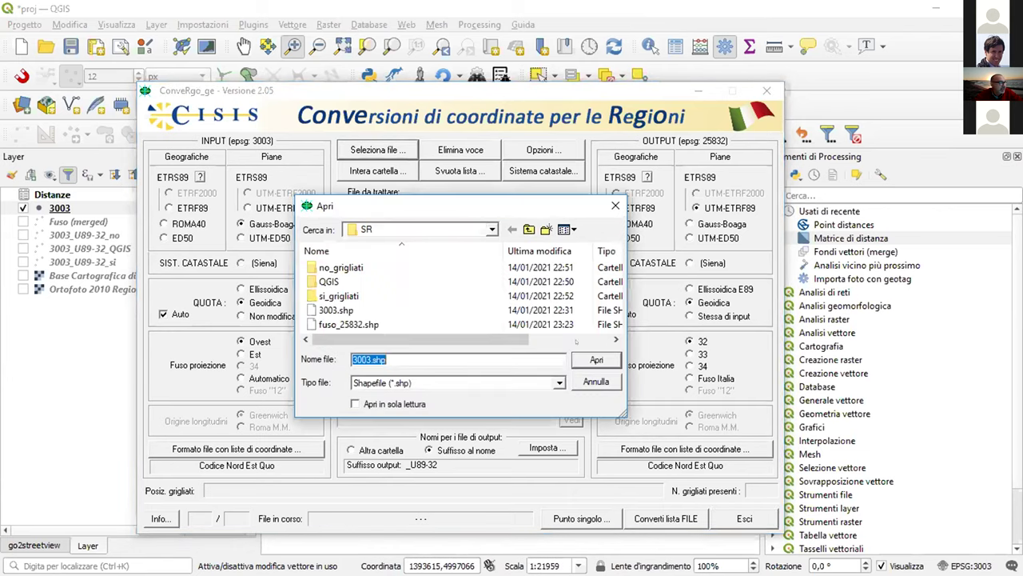
{"action": "left_click", "coordinate": [558, 381]}
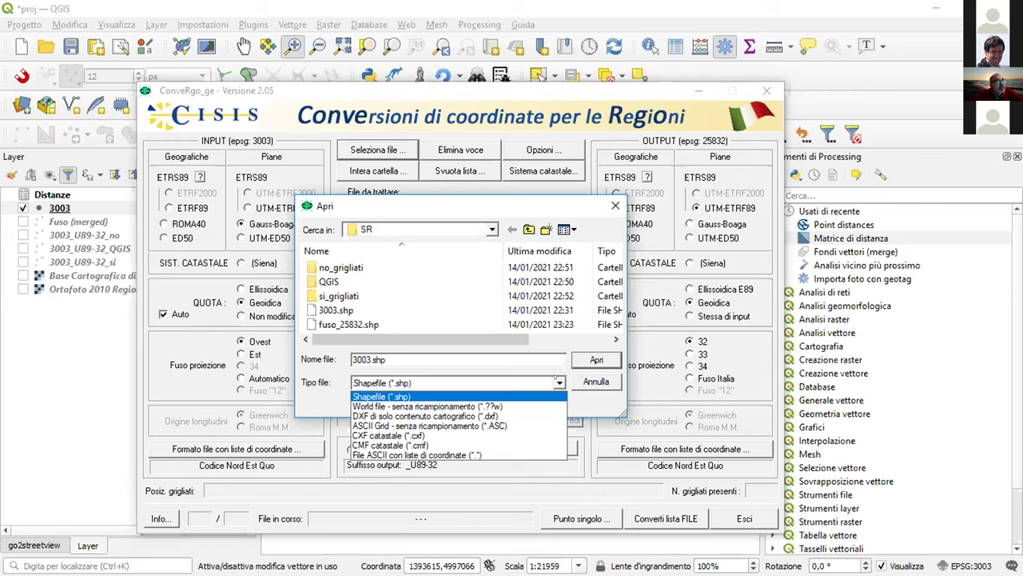
{"action": "left_click", "coordinate": [583, 377]}
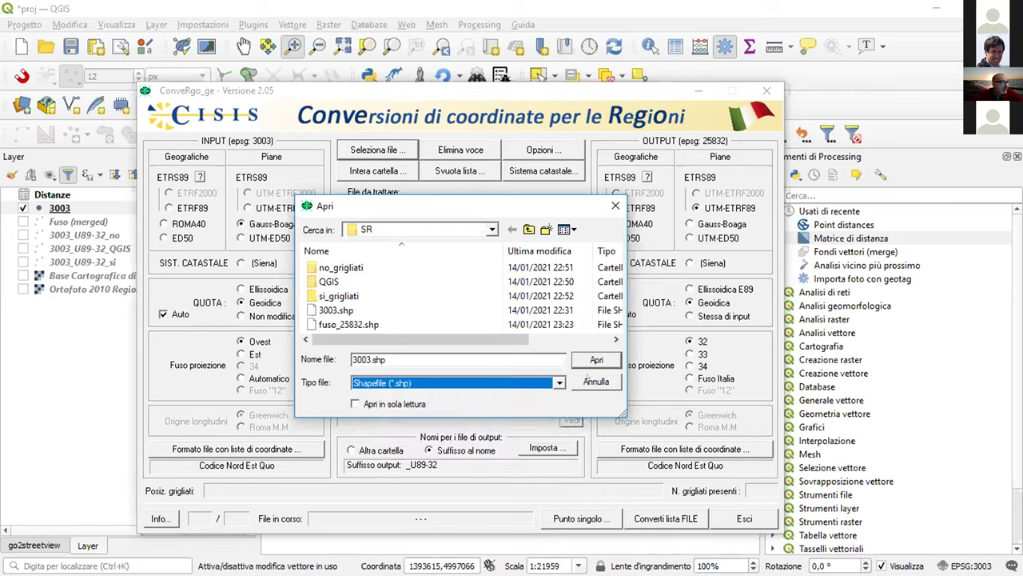
{"action": "left_click", "coordinate": [591, 379]}
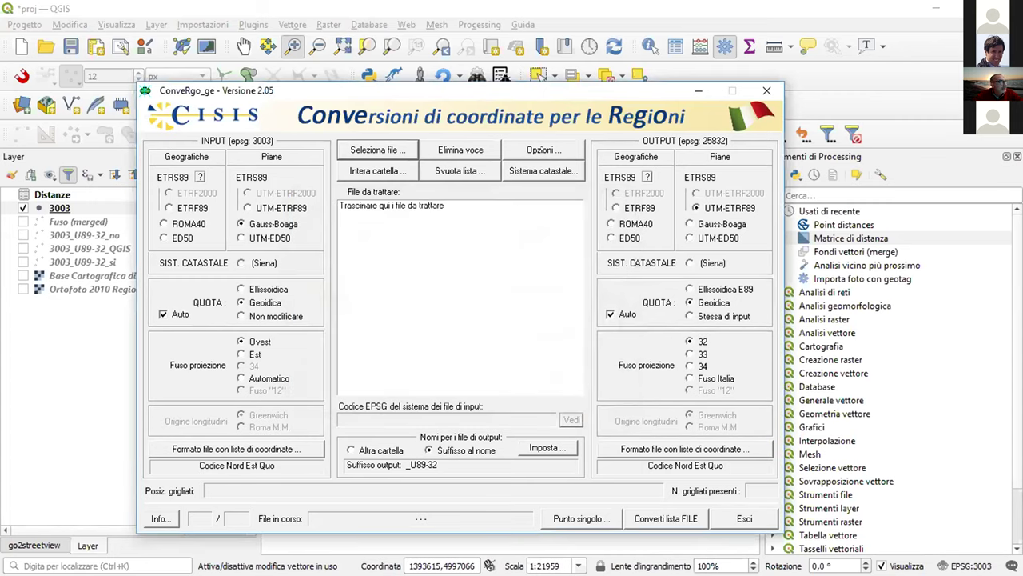
- Examine the conversion options, the .prj file assignments and the text of 3003_U89-32_si.prj, closing everything without changes
{"action": "left_click", "coordinate": [543, 150]}
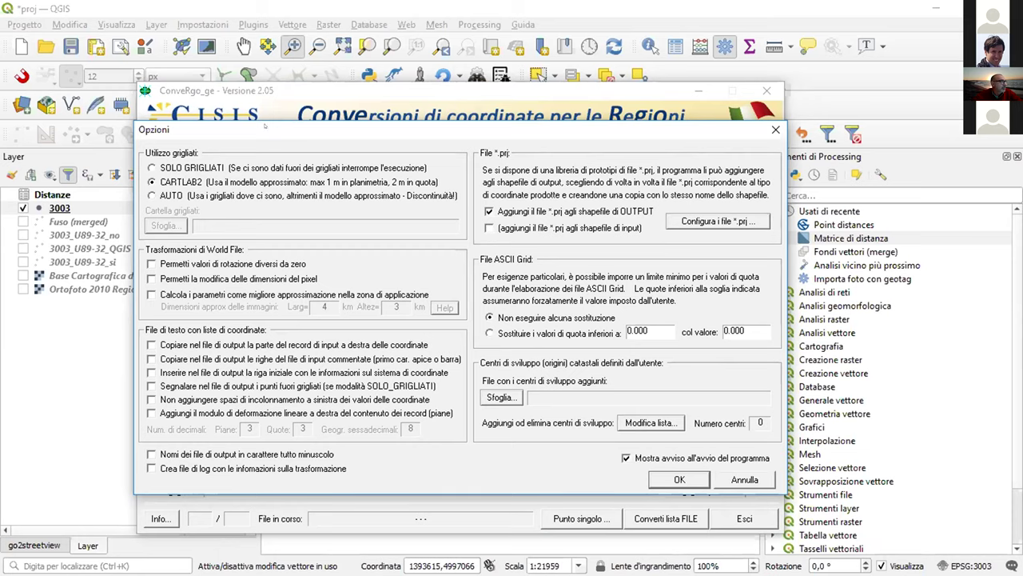
{"action": "left_click_drag", "start_coordinate": [266, 126], "coordinate": [321, 114]}
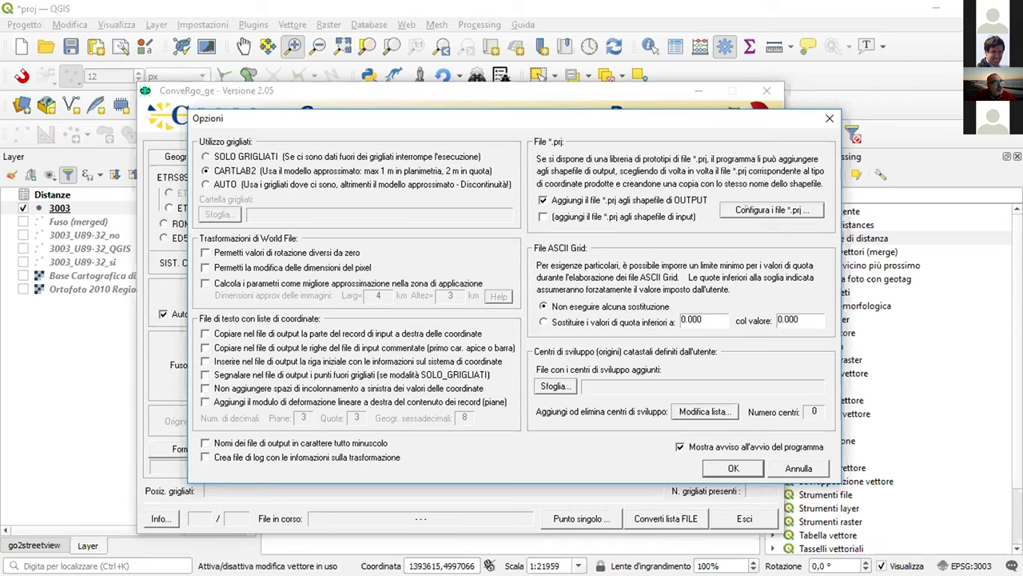
{"action": "left_click", "coordinate": [771, 209]}
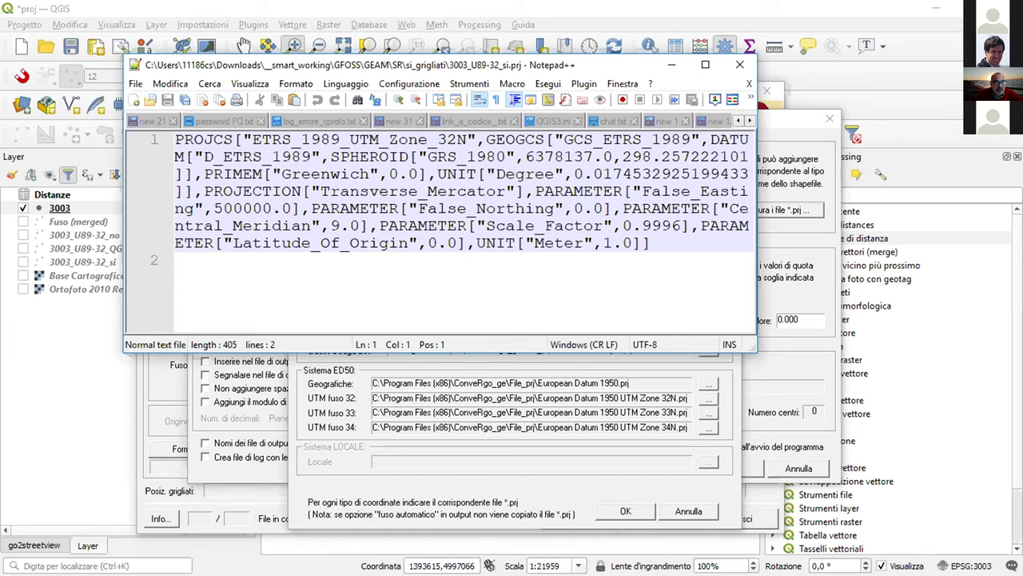
{"action": "key", "text": "alt+F4"}
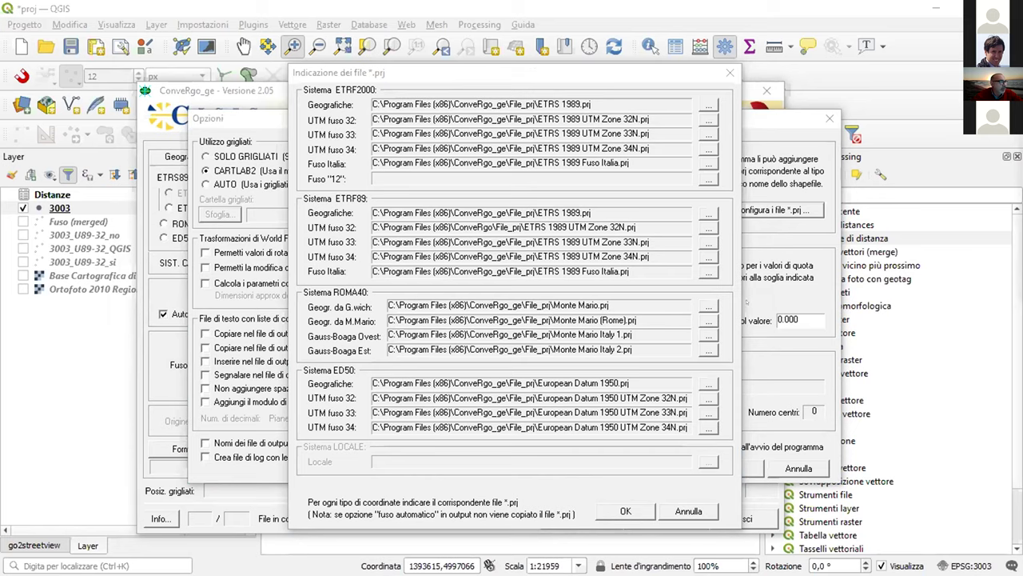
{"action": "left_click", "coordinate": [697, 510]}
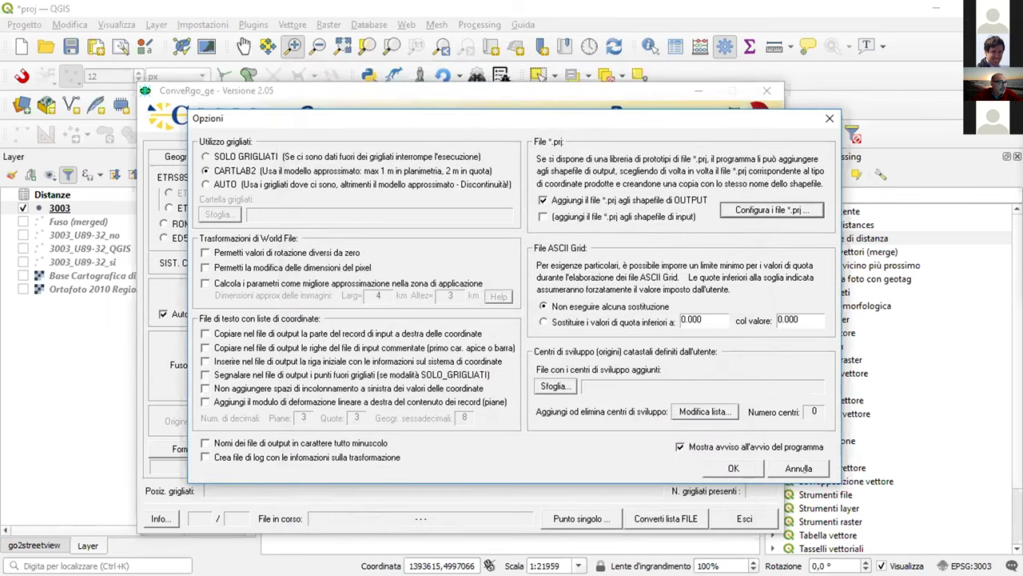
{"action": "left_click", "coordinate": [799, 468]}
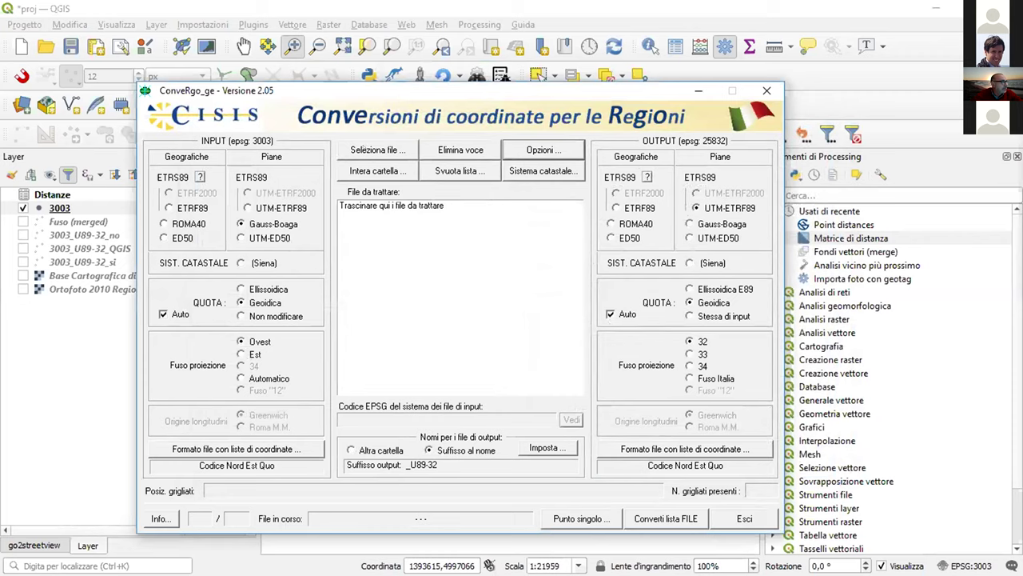
- Try to convert 3003.shp from EPSG:3003 to EPSG:25832 with the output suffix _U89-32, and dismiss the messages
{"action": "left_click", "coordinate": [378, 150]}
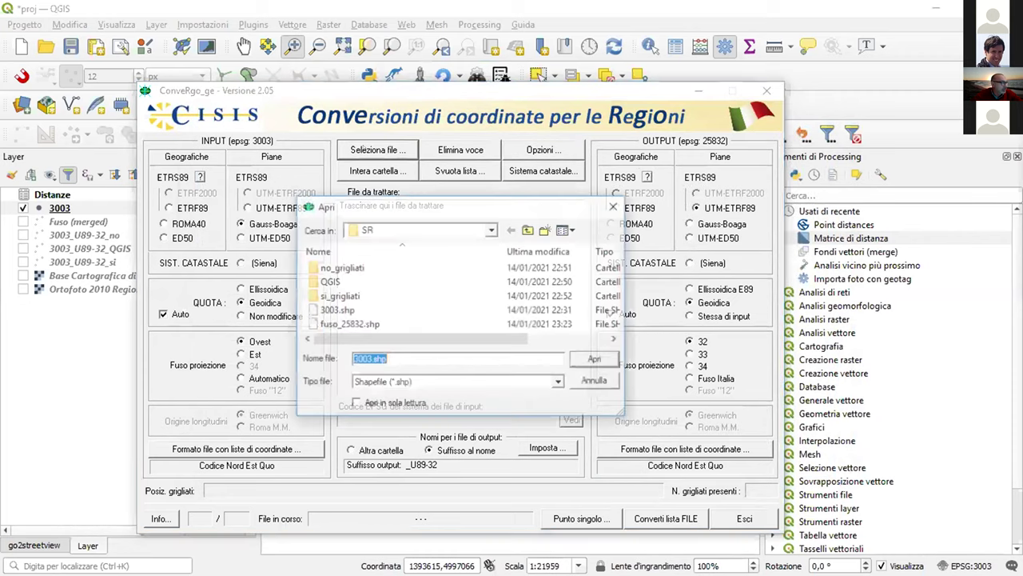
{"action": "left_click", "coordinate": [387, 308]}
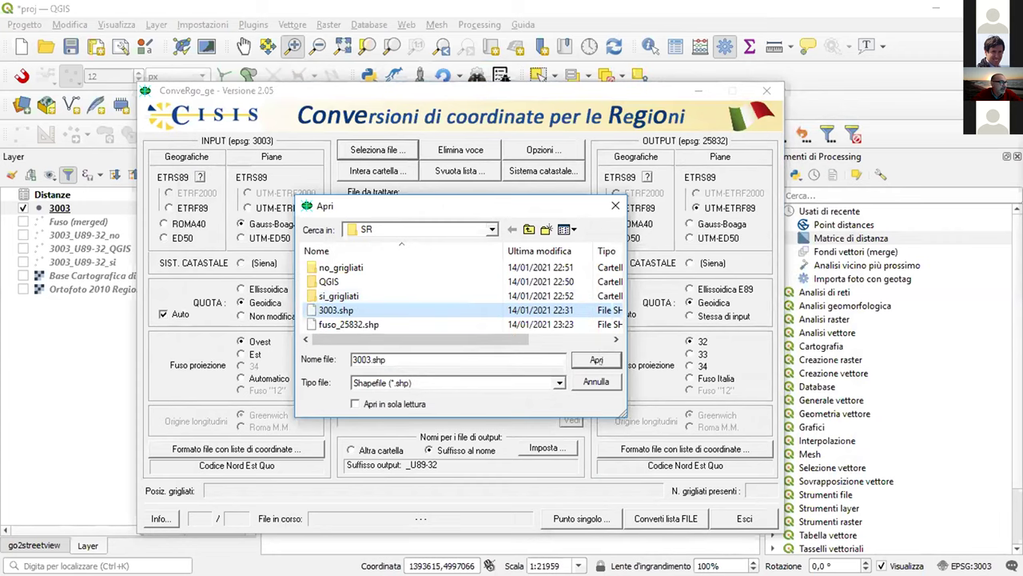
{"action": "left_click", "coordinate": [596, 359]}
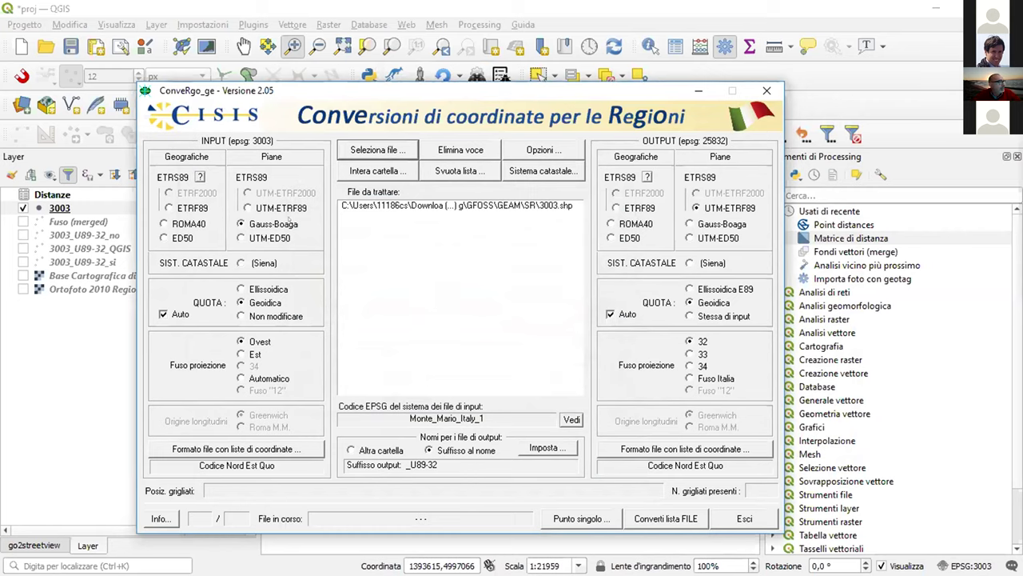
{"action": "key", "text": "Tab"}
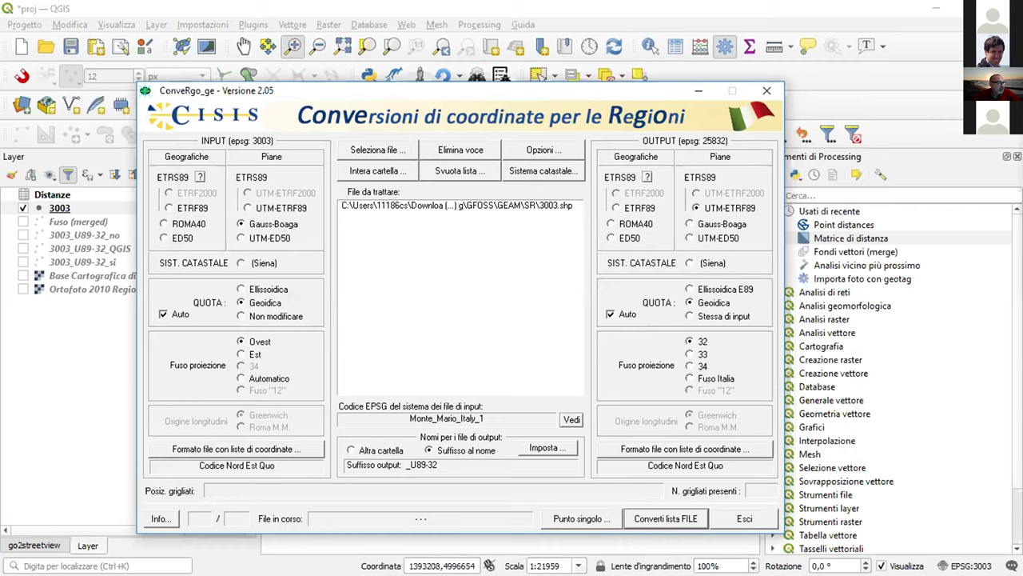
{"action": "left_click", "coordinate": [676, 520]}
{"action": "left_click", "coordinate": [460, 206]}
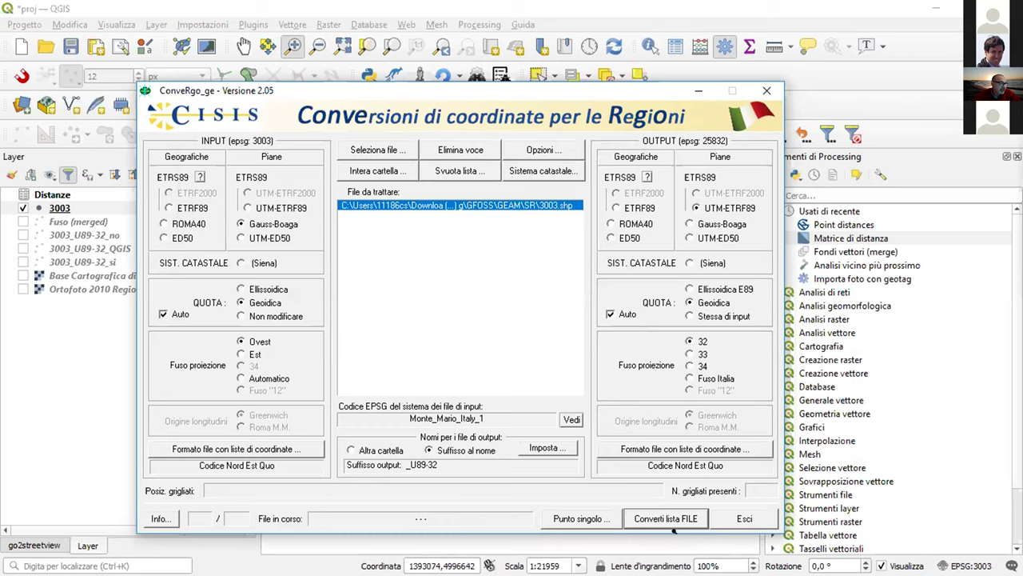
{"action": "left_click", "coordinate": [660, 511]}
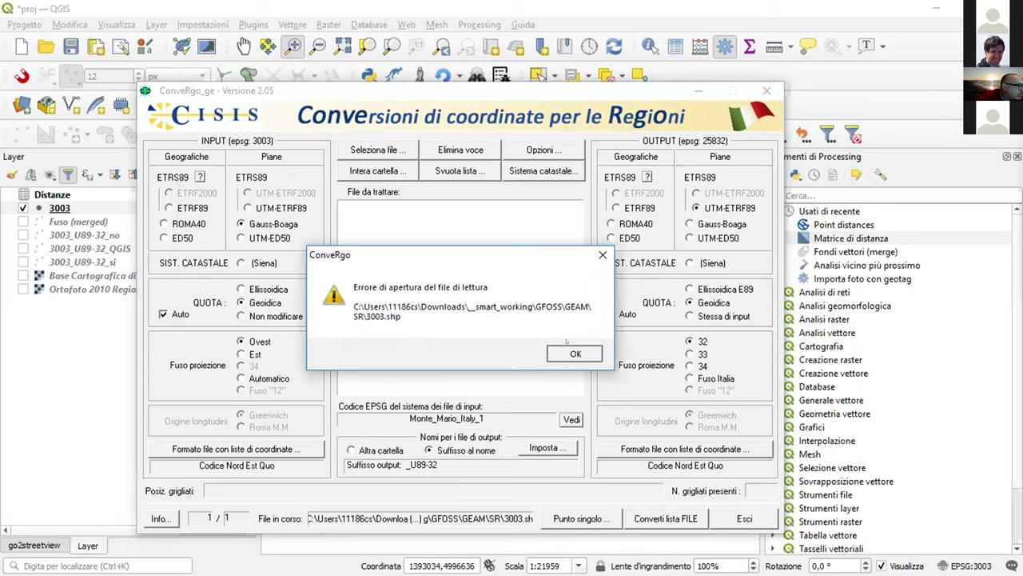
{"action": "key", "text": "Return"}
{"action": "left_click", "coordinate": [566, 353]}
{"action": "left_click", "coordinate": [566, 352]}
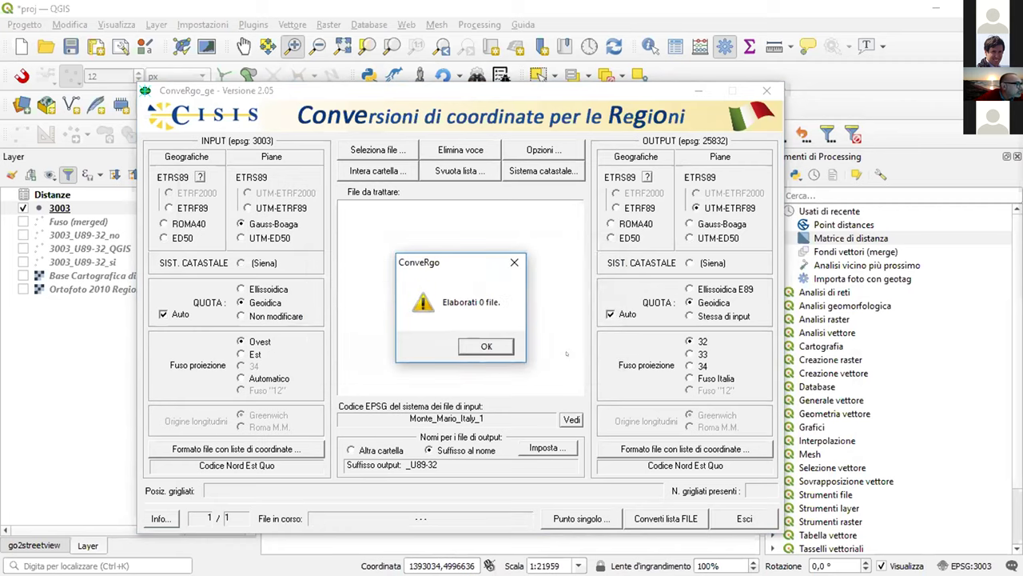
{"action": "key", "text": "Return"}
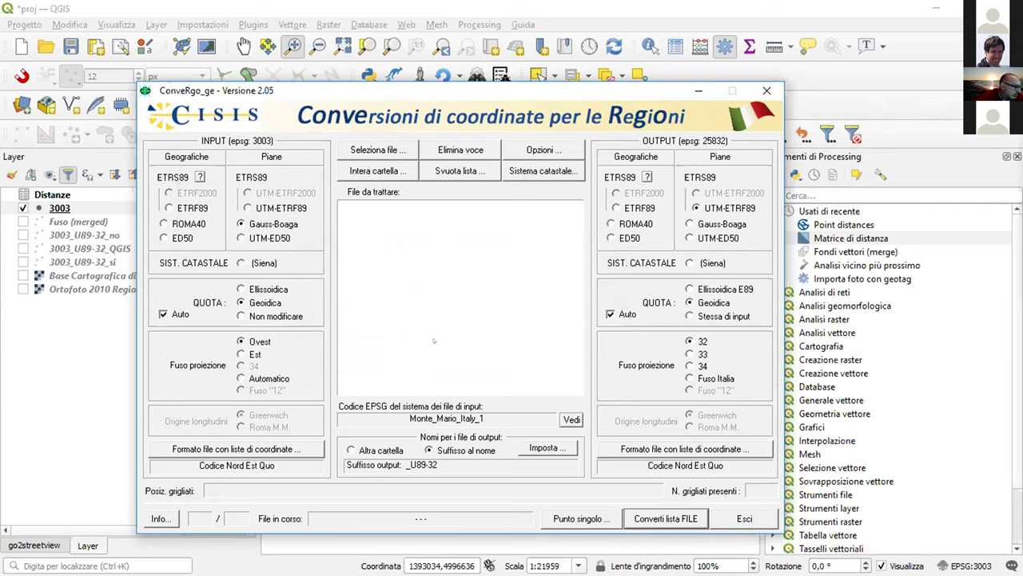
- Add 3003.shp to the list of files to convert again
{"action": "left_click", "coordinate": [377, 150]}
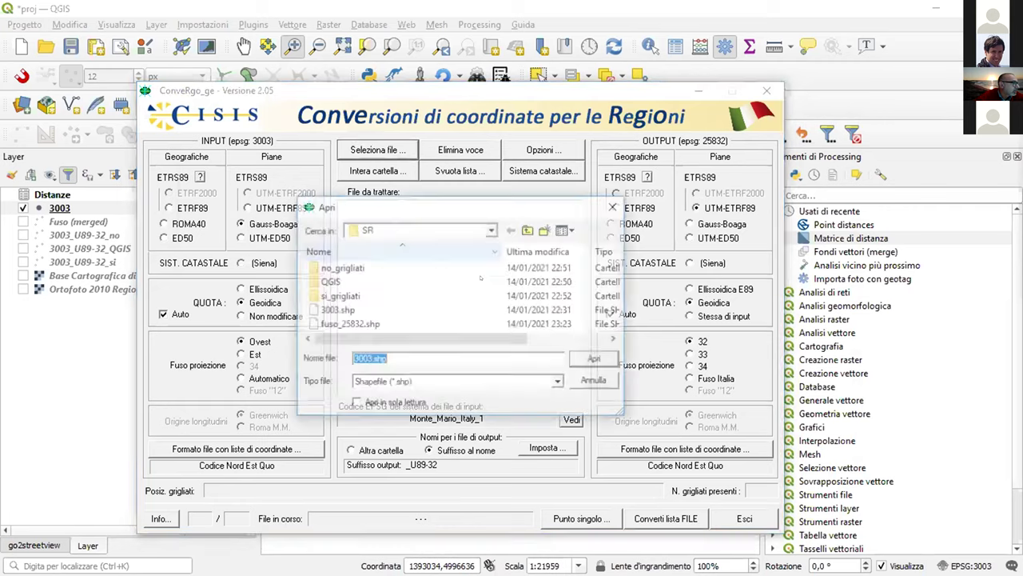
{"action": "left_click", "coordinate": [361, 306]}
{"action": "left_click", "coordinate": [598, 359]}
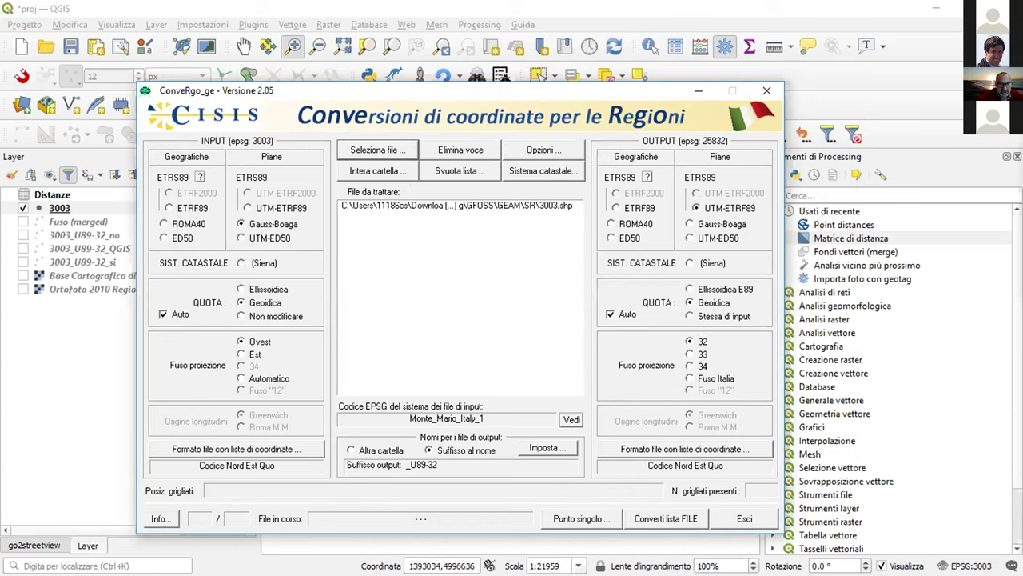
- Switch to QGIS and start a new empty project, discarding the current project's changes and dismissing the transformation notice
{"action": "left_click", "coordinate": [59, 208]}
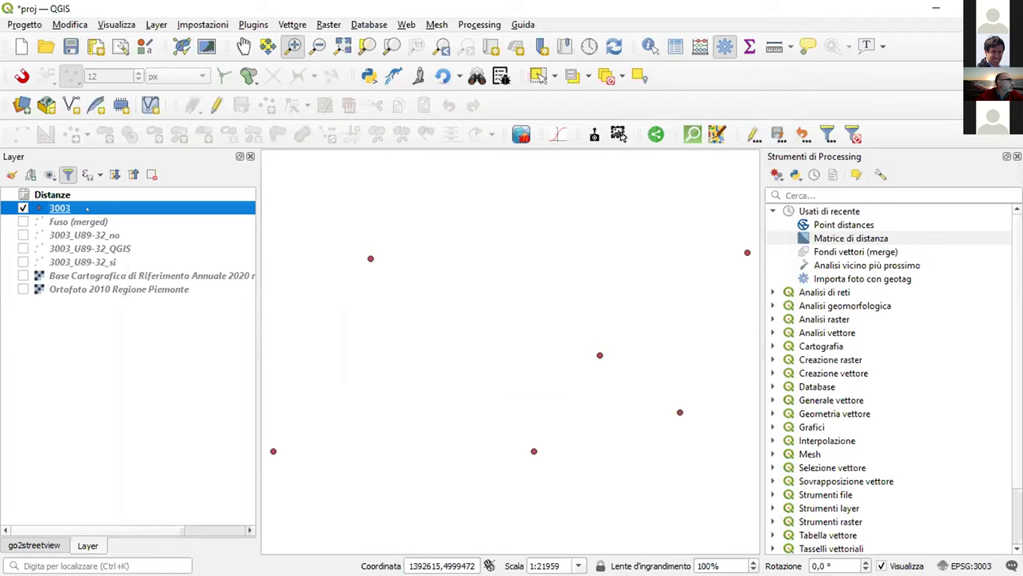
{"action": "left_click", "coordinate": [22, 45]}
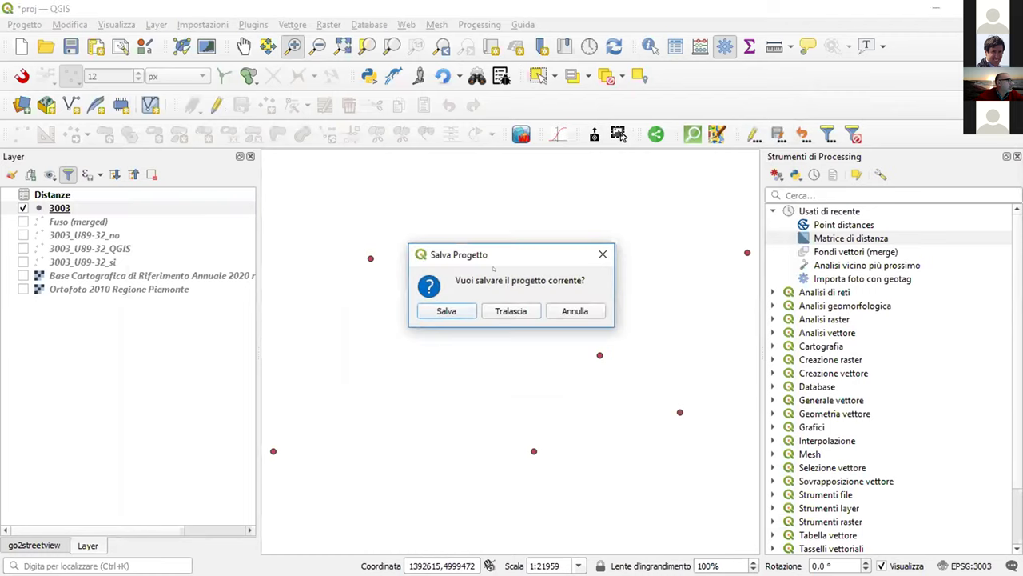
{"action": "left_click", "coordinate": [516, 307]}
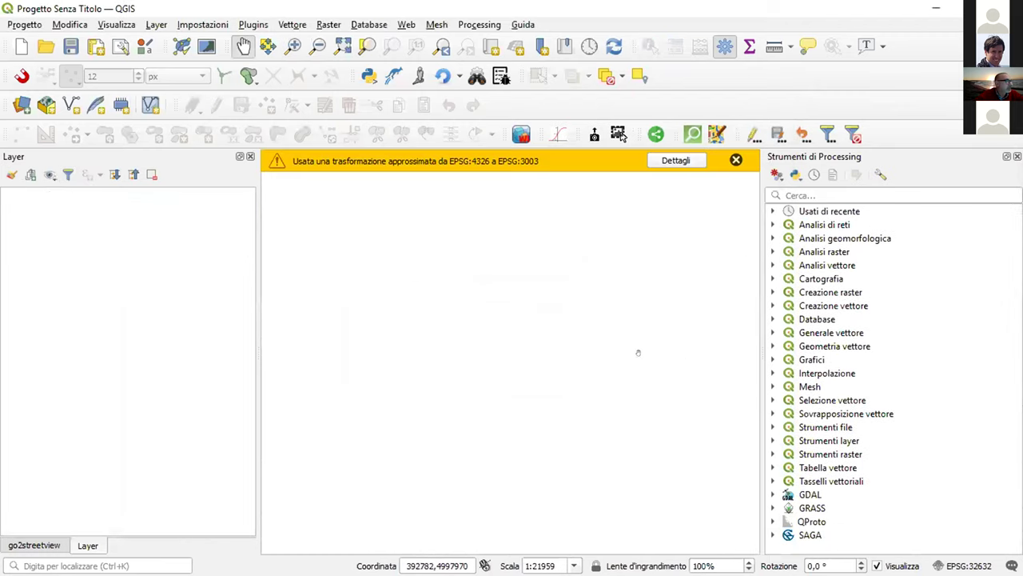
{"action": "left_click", "coordinate": [733, 159]}
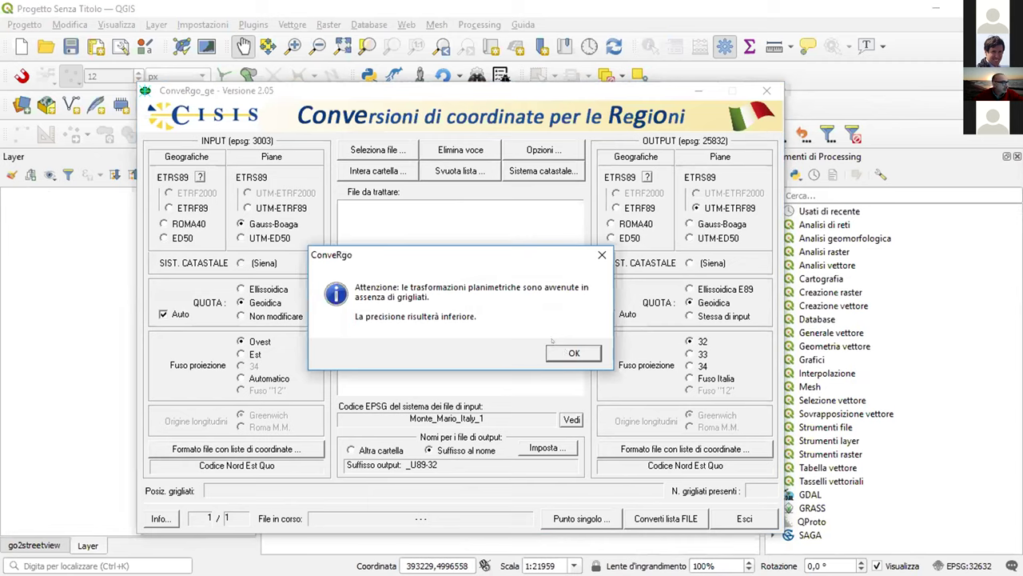
- Convert the listed 3003.shp to EPSG:25832 in ConveRgo and acknowledge the notices
{"action": "left_click", "coordinate": [557, 352]}
{"action": "key", "text": "Return"}
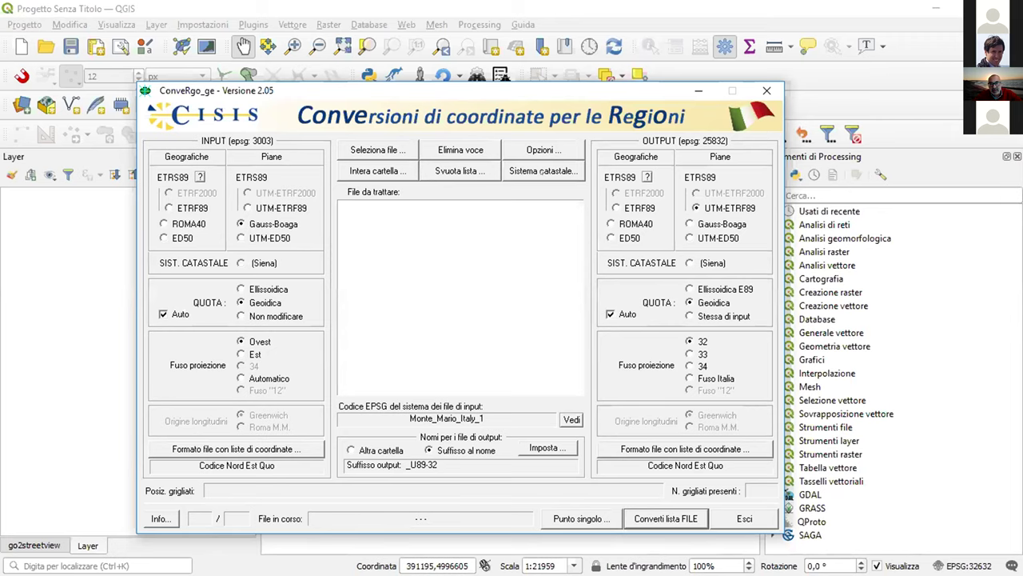
- Review the cadastral system's predefined origin centres, checking the coordinates for Lodi and Alessandria, and close the settings
{"action": "left_click", "coordinate": [544, 170]}
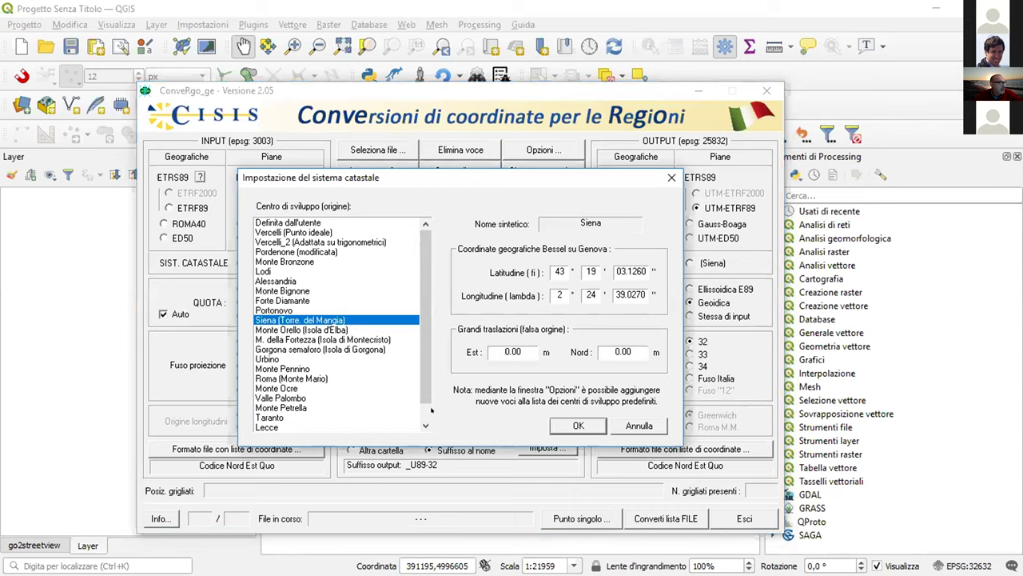
{"action": "scroll", "coordinate": [431, 409], "scroll_direction": "down", "scroll_amount": 2}
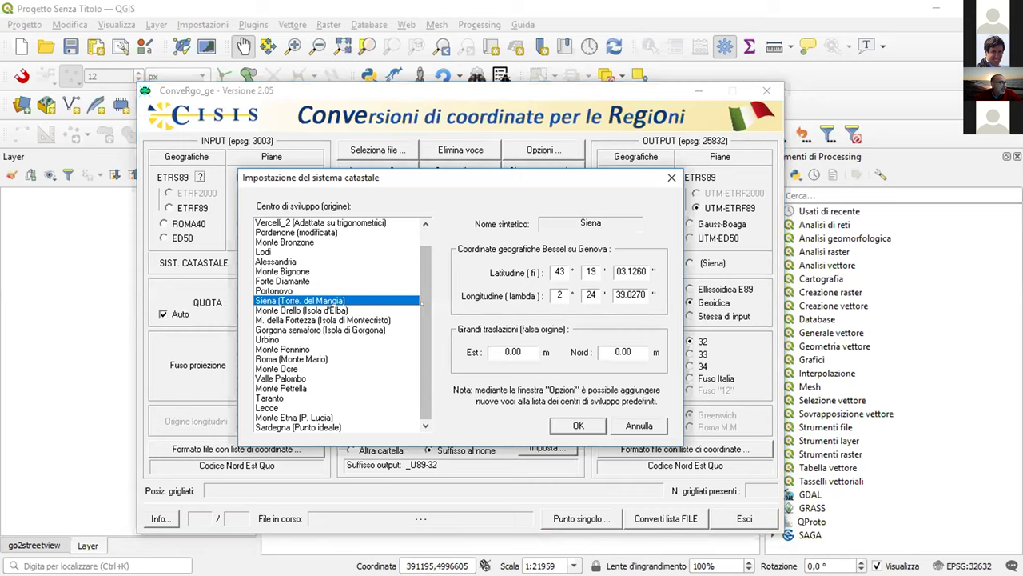
{"action": "left_click", "coordinate": [349, 251]}
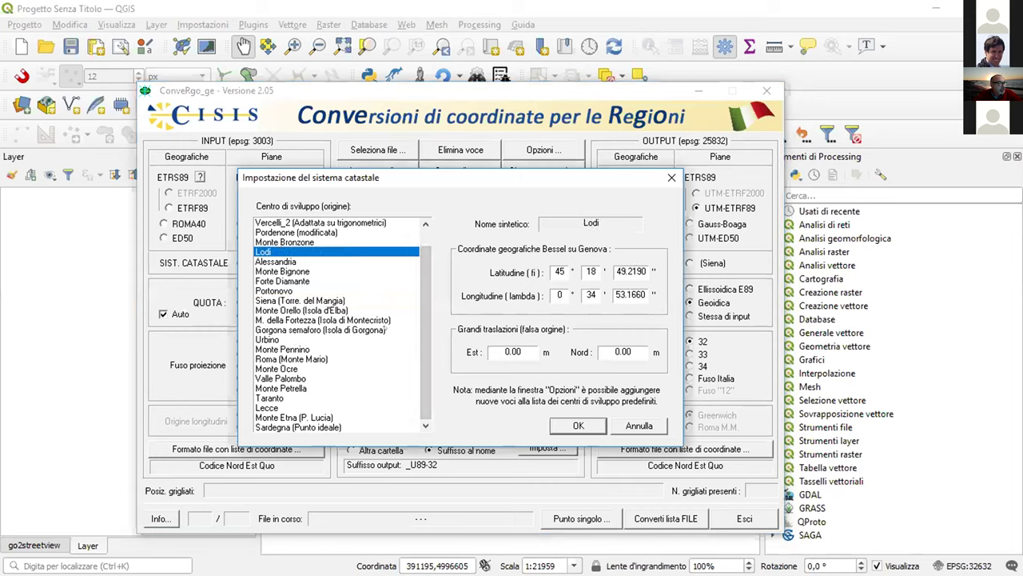
{"action": "key", "text": "Down"}
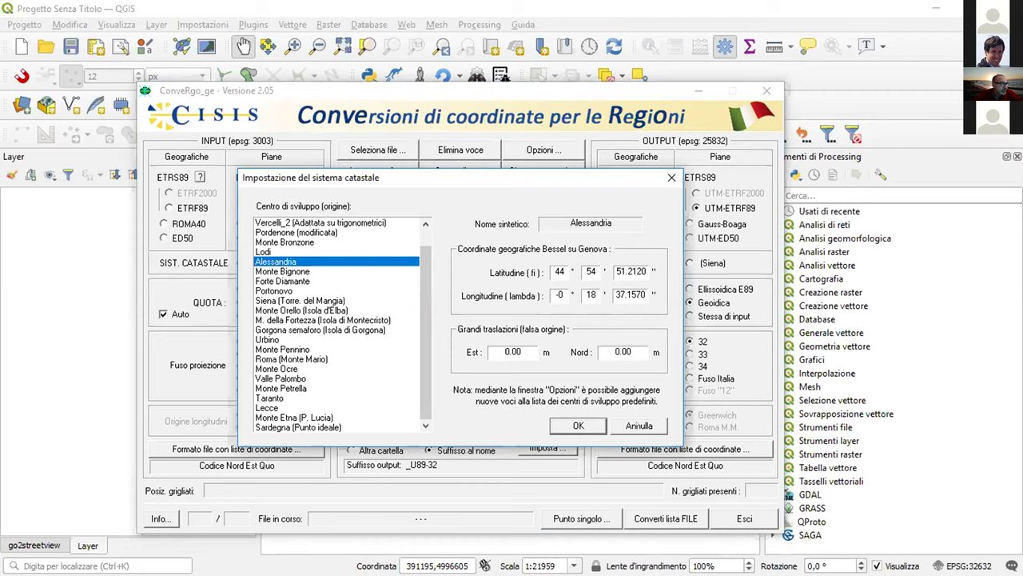
{"action": "key", "text": "Return"}
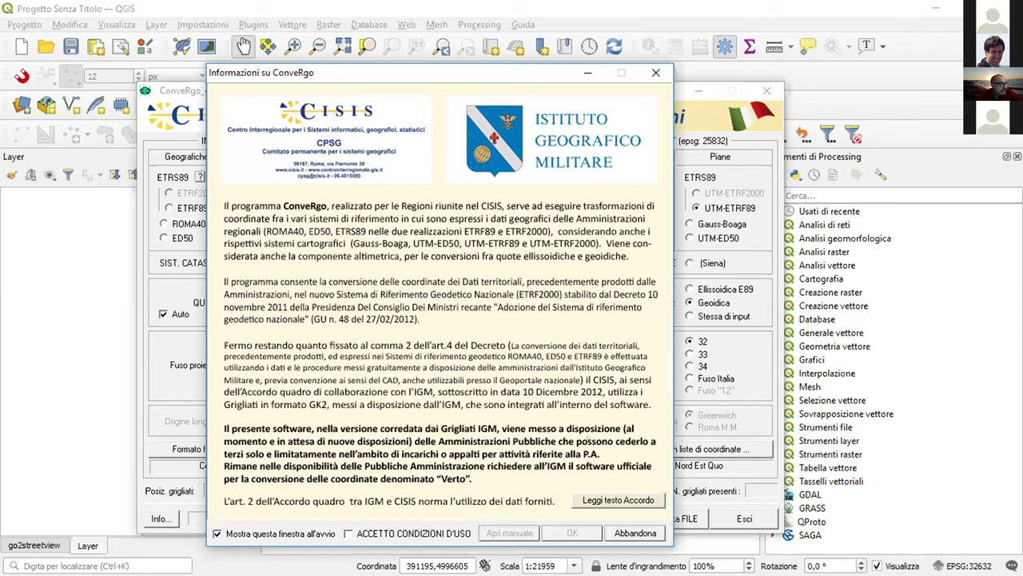
- Accept the terms of use in ConveRgo version 2.04 and minimise both converter windows to return to QGIS
{"action": "left_click", "coordinate": [348, 532]}
{"action": "left_click", "coordinate": [572, 532]}
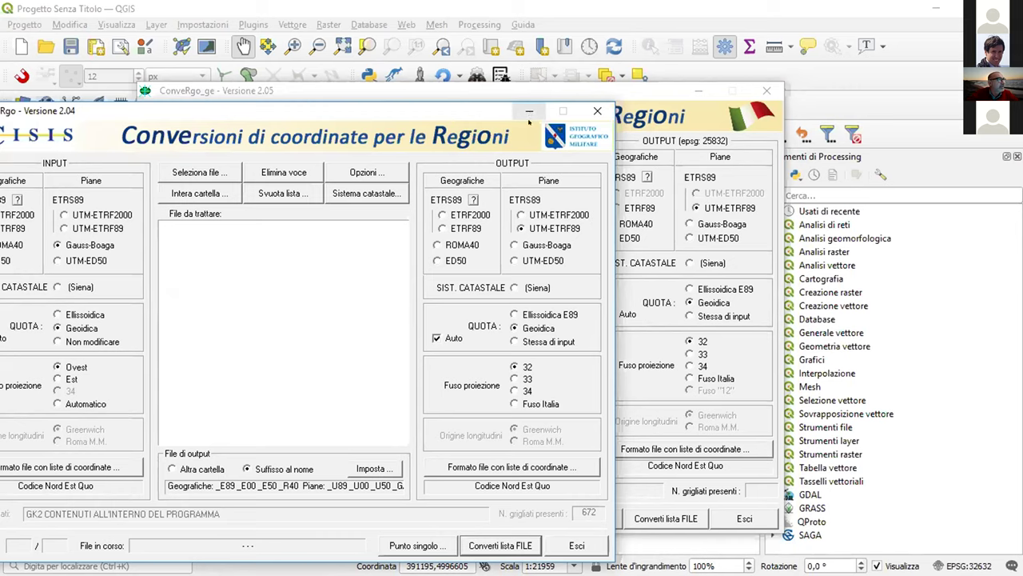
{"action": "left_click", "coordinate": [529, 110]}
{"action": "left_click", "coordinate": [698, 92]}
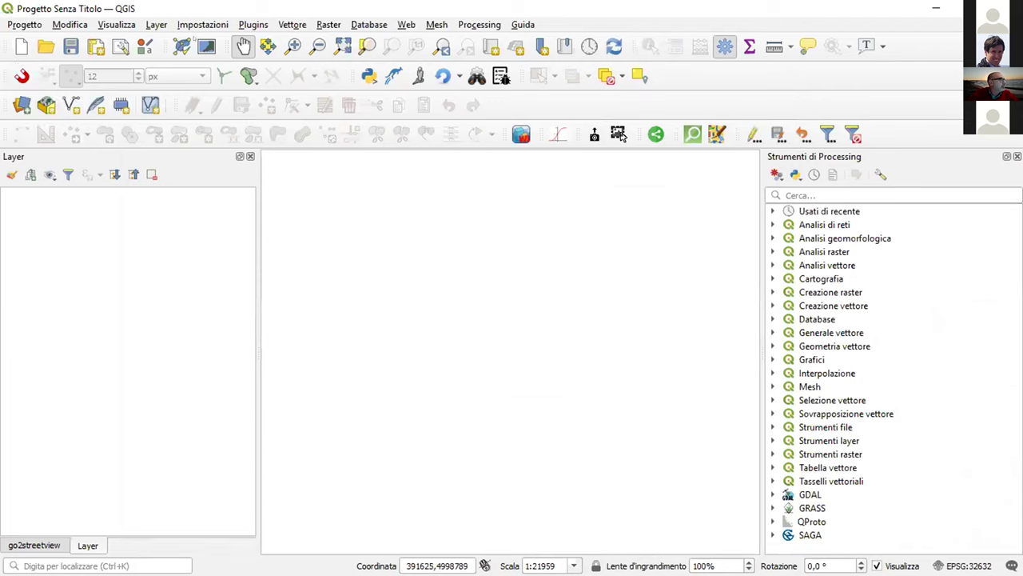
- Set the QGIS options so new projects use the CRS of the first layer added
{"action": "left_click", "coordinate": [203, 24]}
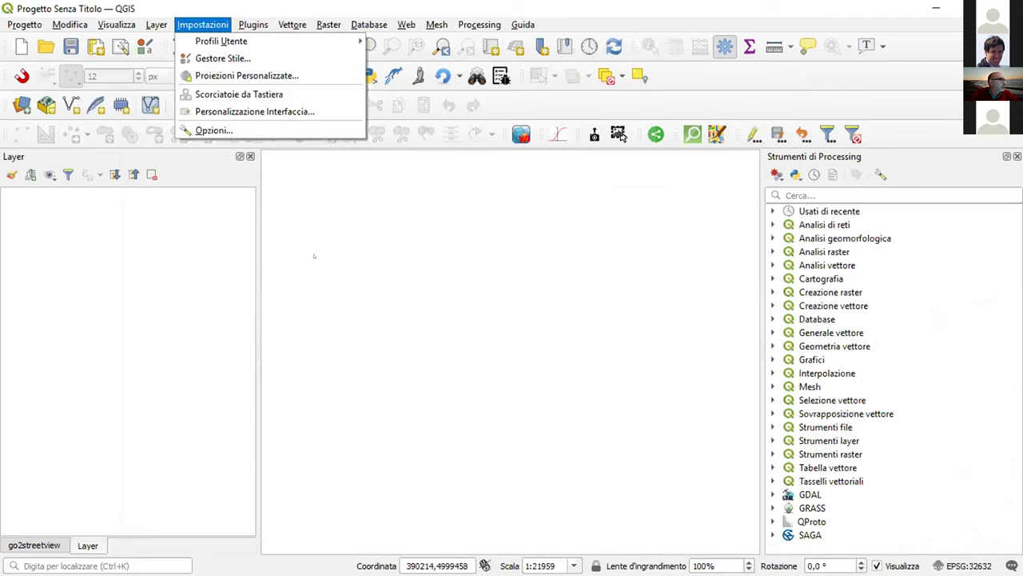
{"action": "left_click", "coordinate": [255, 124]}
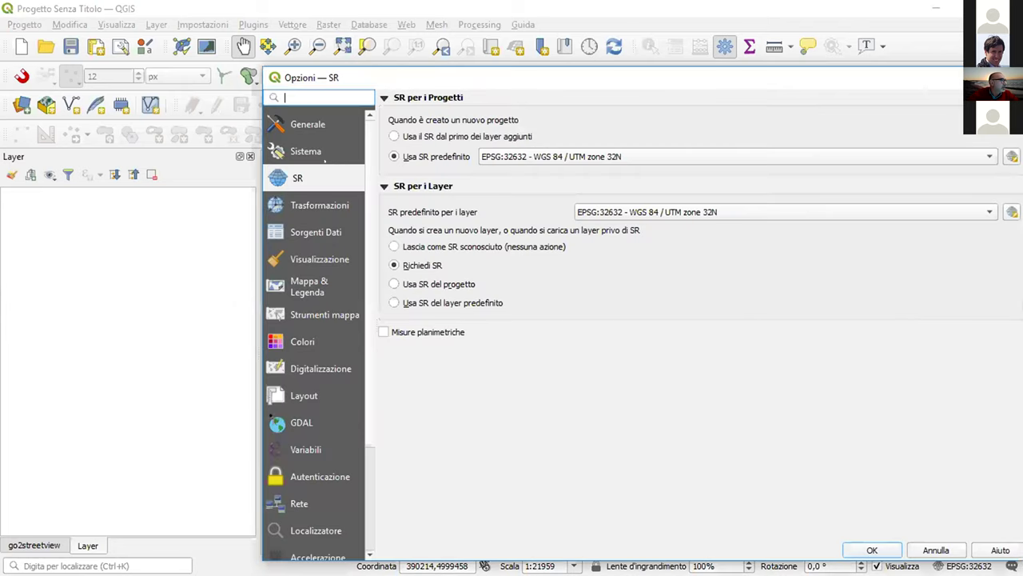
{"action": "left_click", "coordinate": [324, 151]}
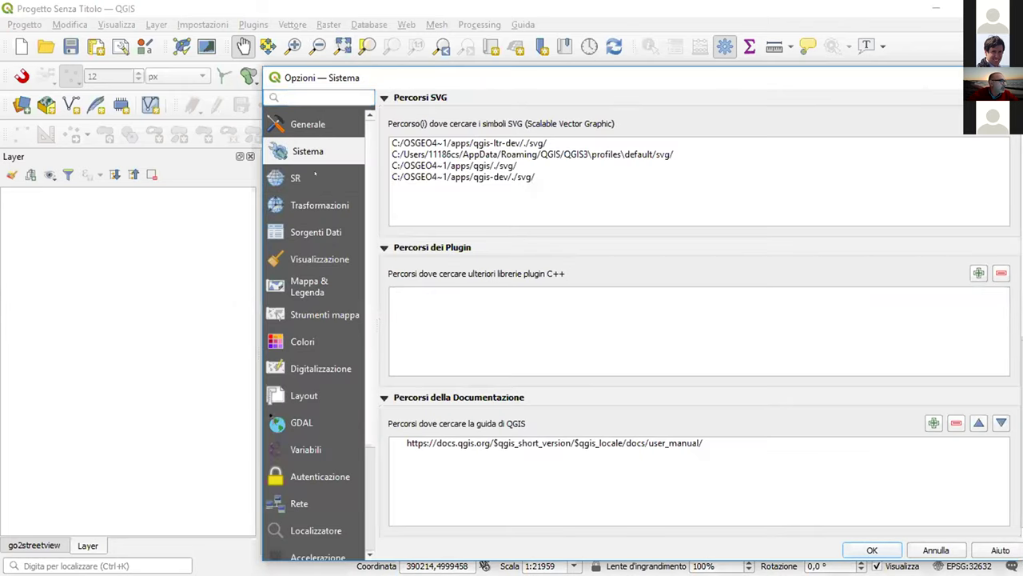
{"action": "left_click", "coordinate": [315, 176]}
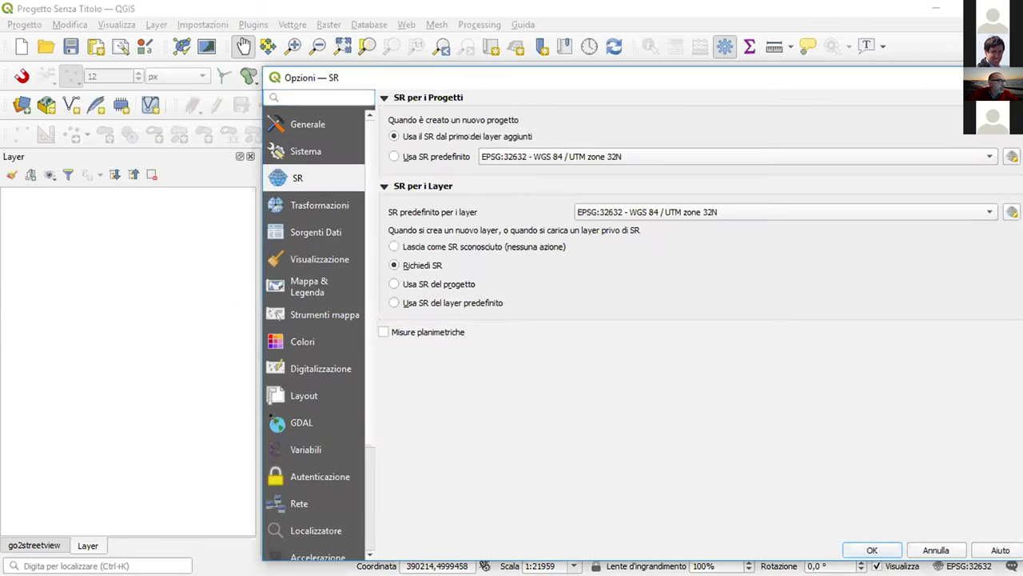
{"action": "left_click", "coordinate": [869, 551]}
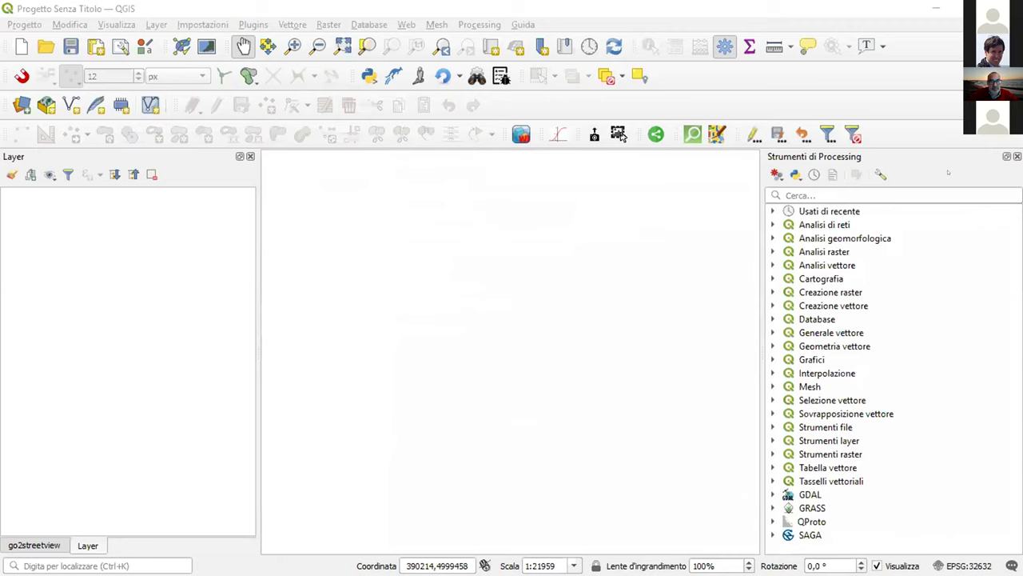
{"action": "left_click", "coordinate": [555, 269]}
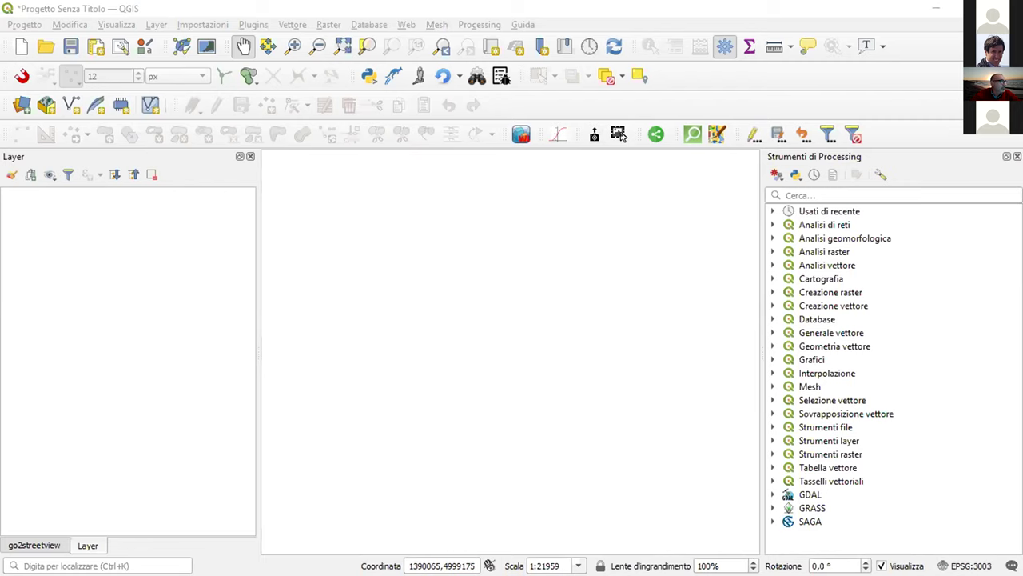
- Add the vector layer 3003.shp from the SR folder to the project
{"action": "left_click", "coordinate": [619, 133]}
{"action": "left_click", "coordinate": [976, 176]}
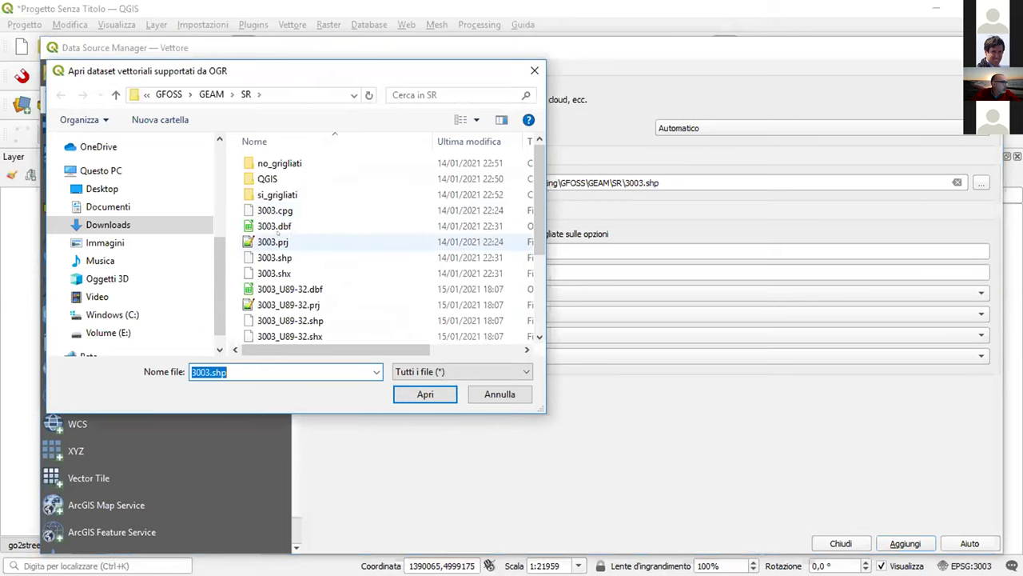
{"action": "left_click", "coordinate": [300, 257]}
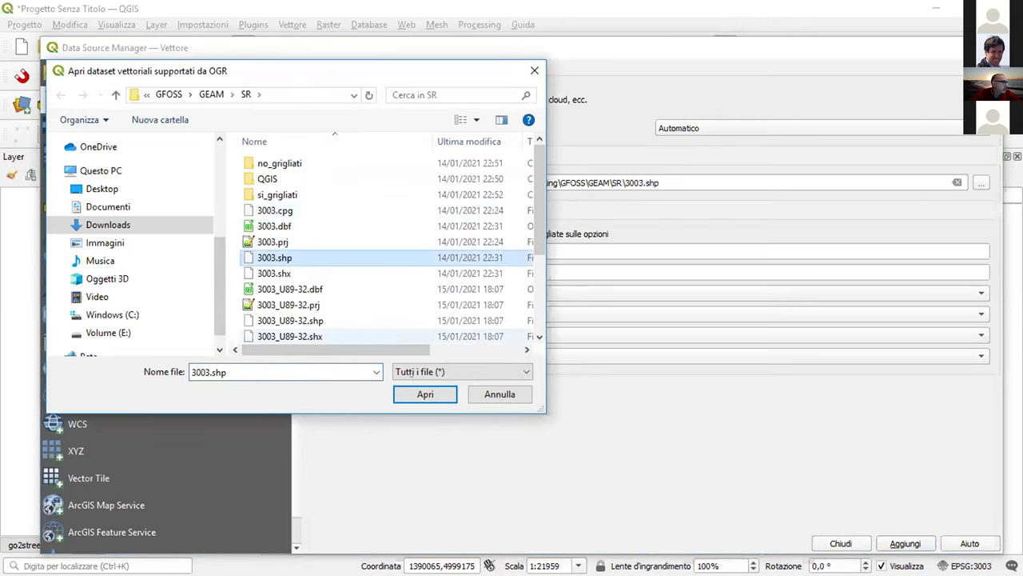
{"action": "left_click", "coordinate": [424, 393]}
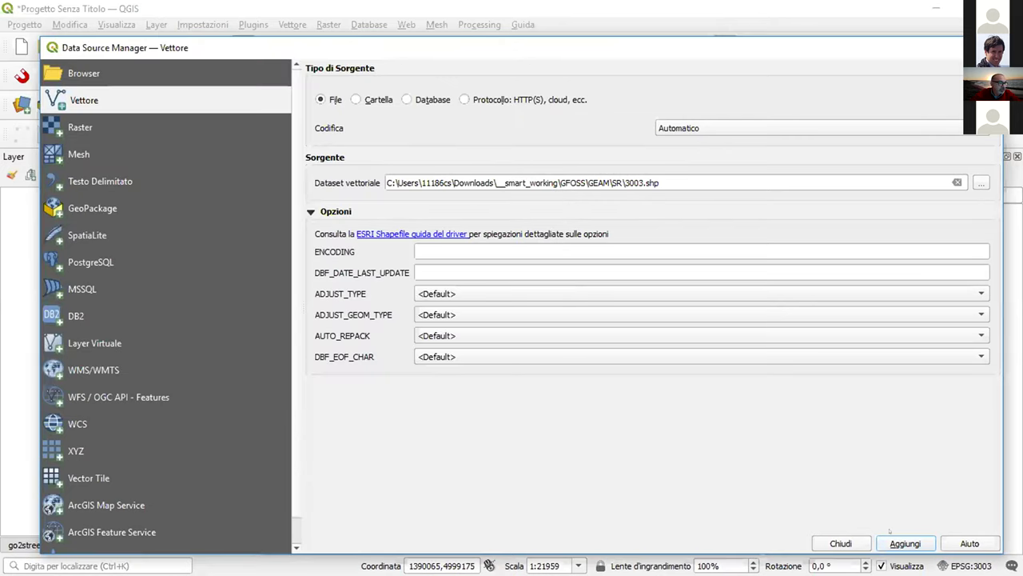
{"action": "key", "text": "Return"}
- Add the vector layer 3003_U89-32_no.shp from the no_grigliati folder
{"action": "left_click", "coordinate": [981, 182]}
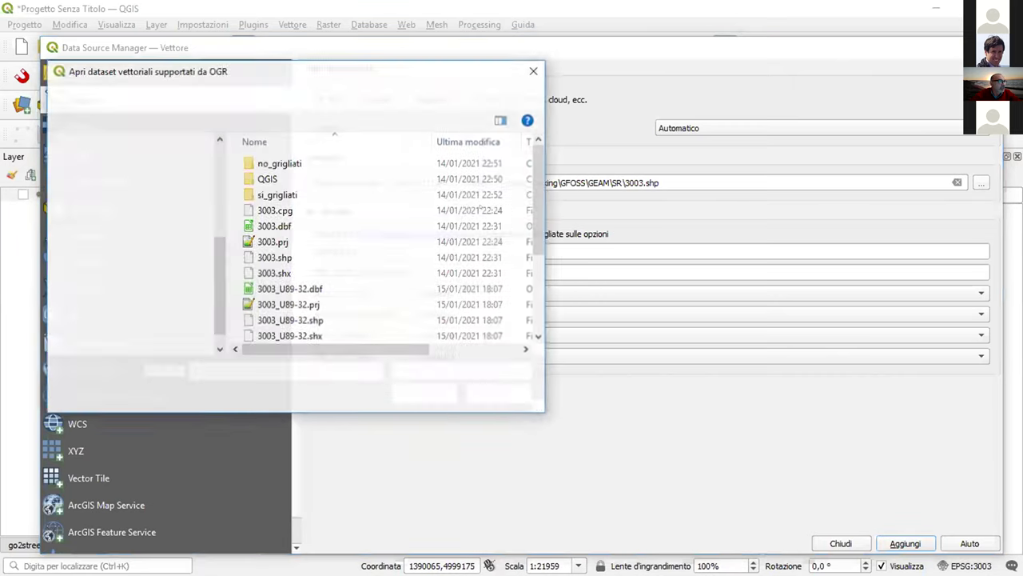
{"action": "double_click", "coordinate": [286, 163]}
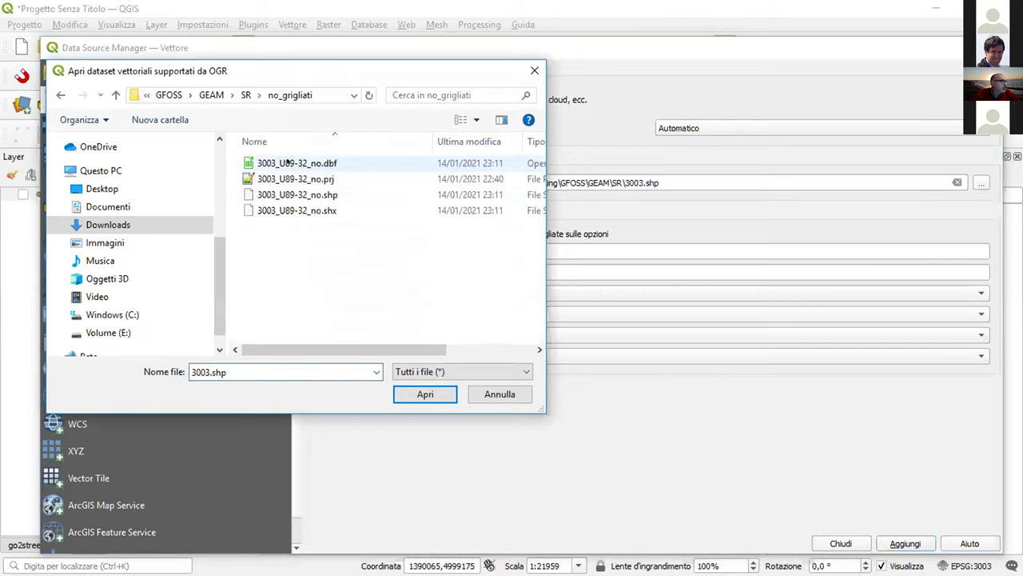
{"action": "left_click", "coordinate": [320, 194]}
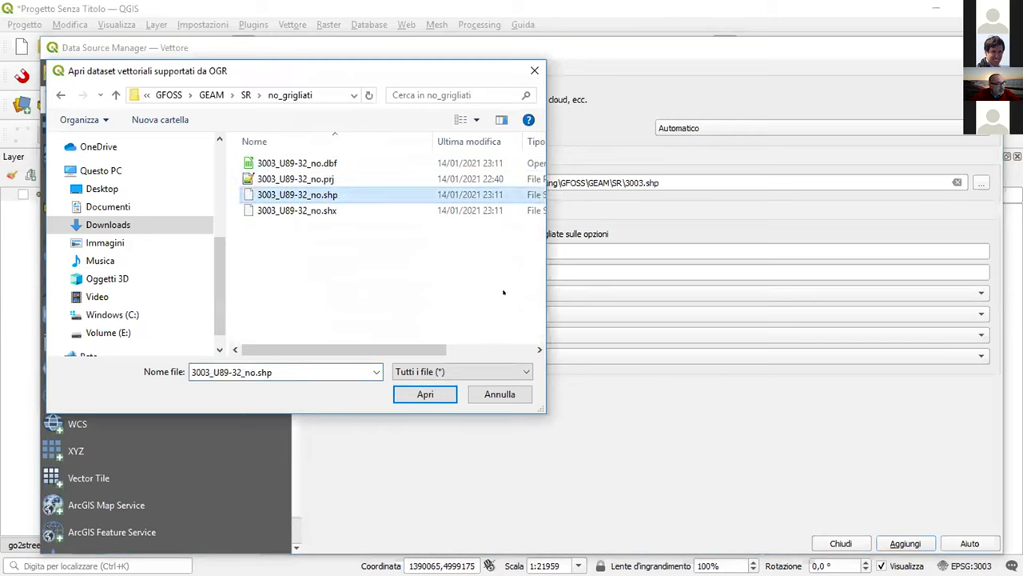
{"action": "left_click", "coordinate": [434, 390]}
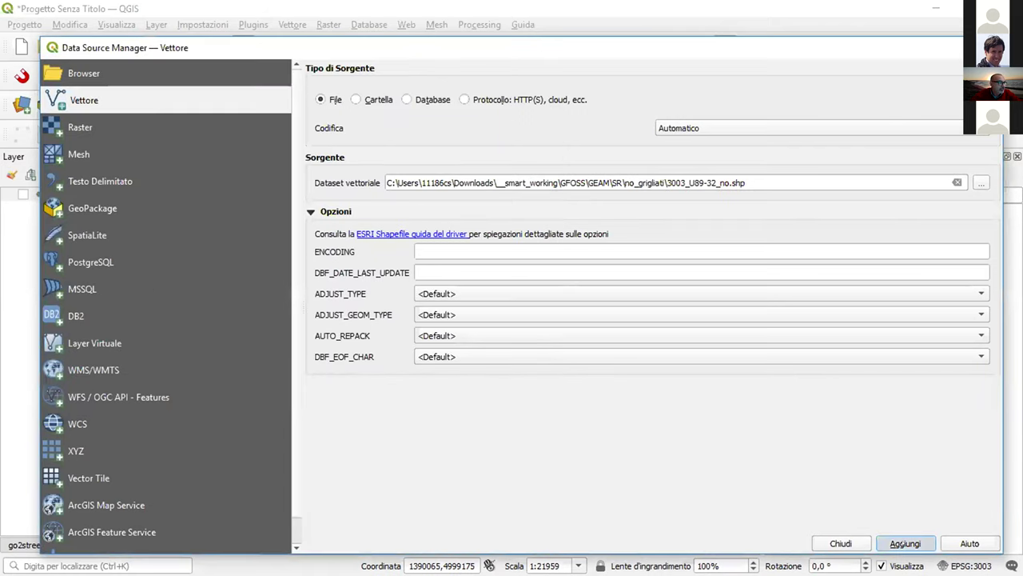
{"action": "left_click", "coordinate": [905, 543]}
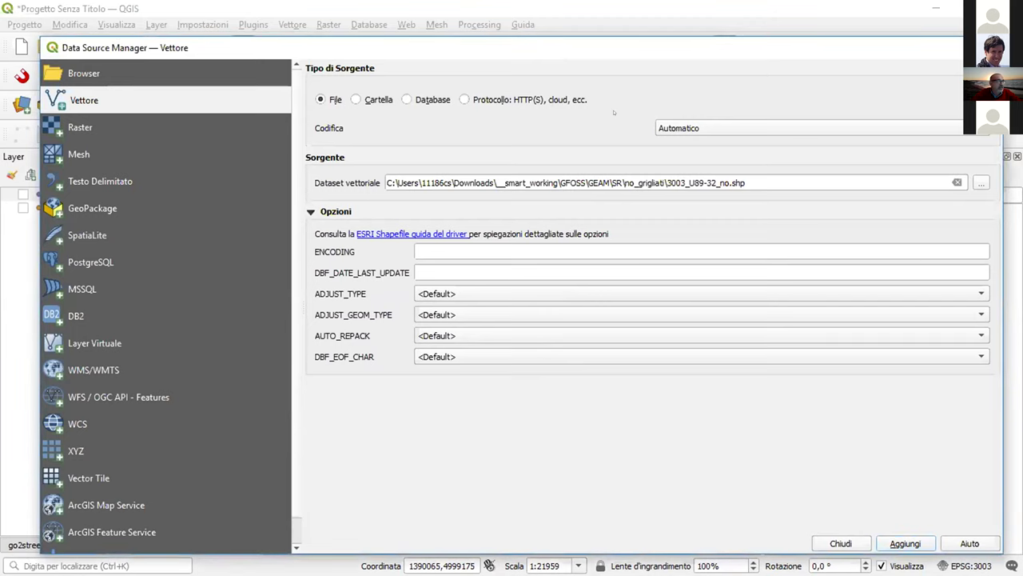
- Add the vector layer 3003_U89-32_QGIS.shp from the QGIS folder inside SR
{"action": "left_click", "coordinate": [981, 183]}
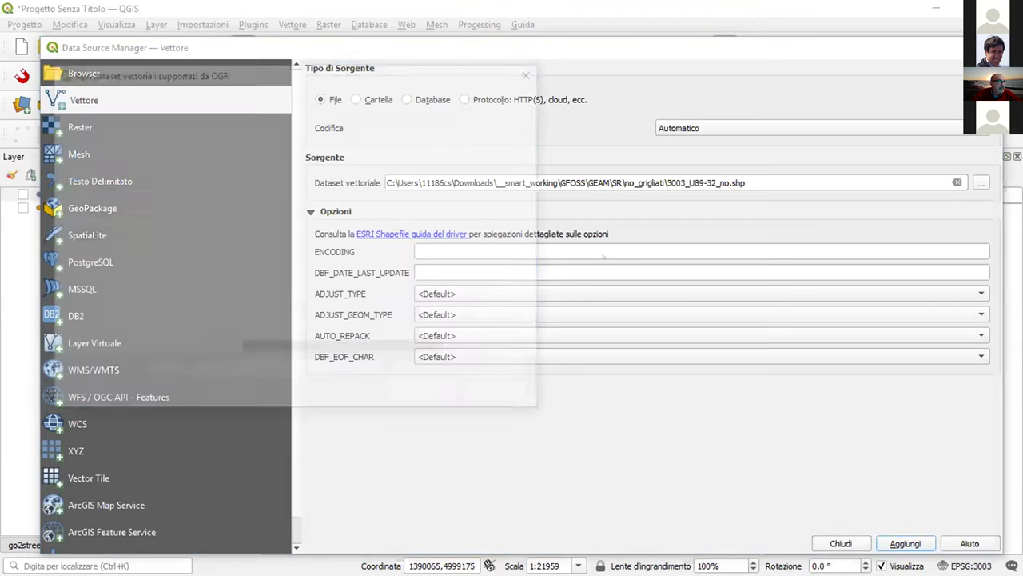
{"action": "left_click", "coordinate": [245, 95]}
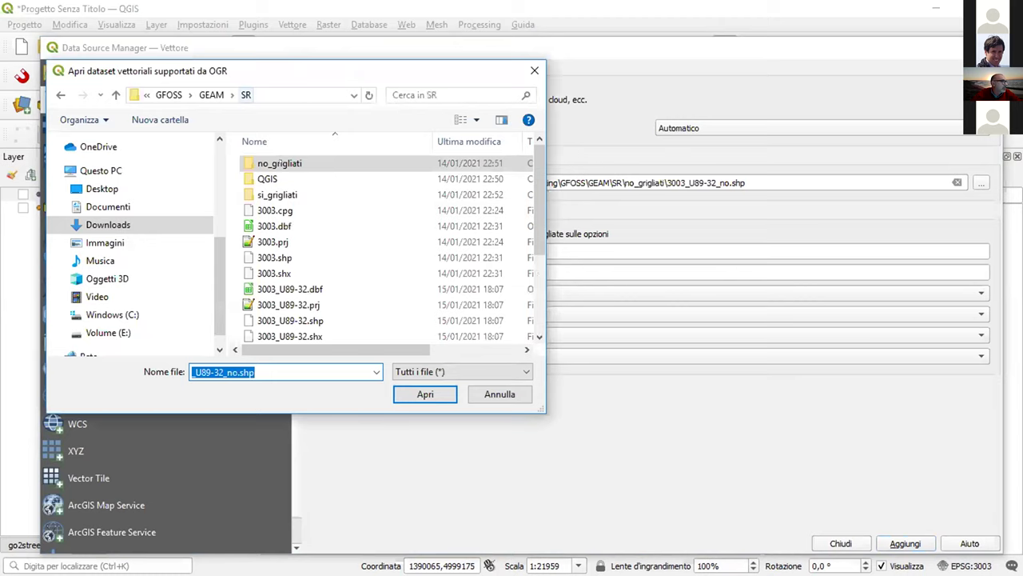
{"action": "left_click", "coordinate": [275, 178]}
{"action": "double_click", "coordinate": [276, 179]}
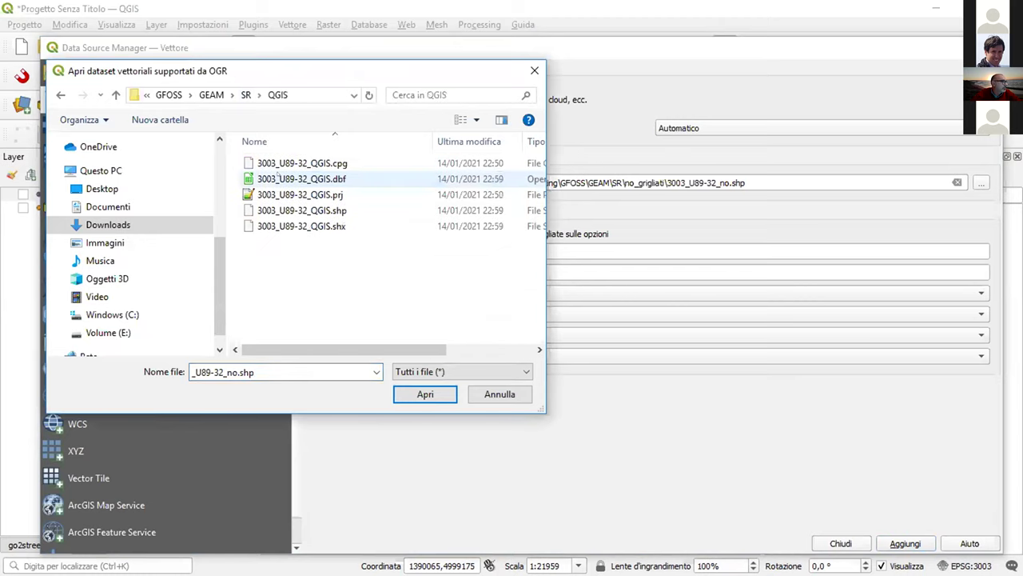
{"action": "left_click", "coordinate": [337, 210]}
{"action": "left_click", "coordinate": [424, 394]}
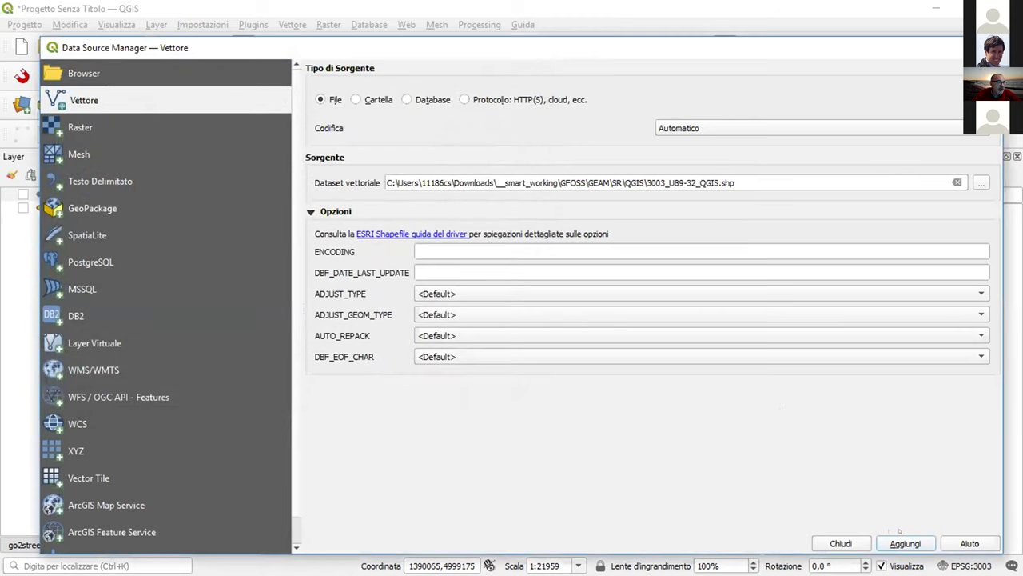
{"action": "key", "text": "Return"}
{"action": "left_click_drag", "start_coordinate": [350, 39], "coordinate": [311, 34]}
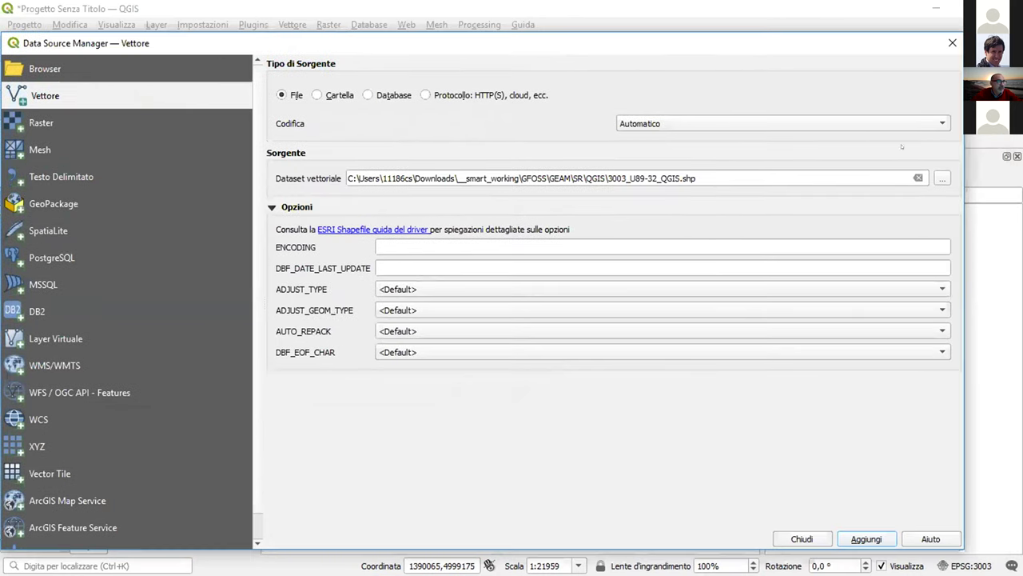
- Add the vector layer 3003_U89-32_si.shp from the si_grigliati folder inside SR
{"action": "left_click", "coordinate": [937, 179]}
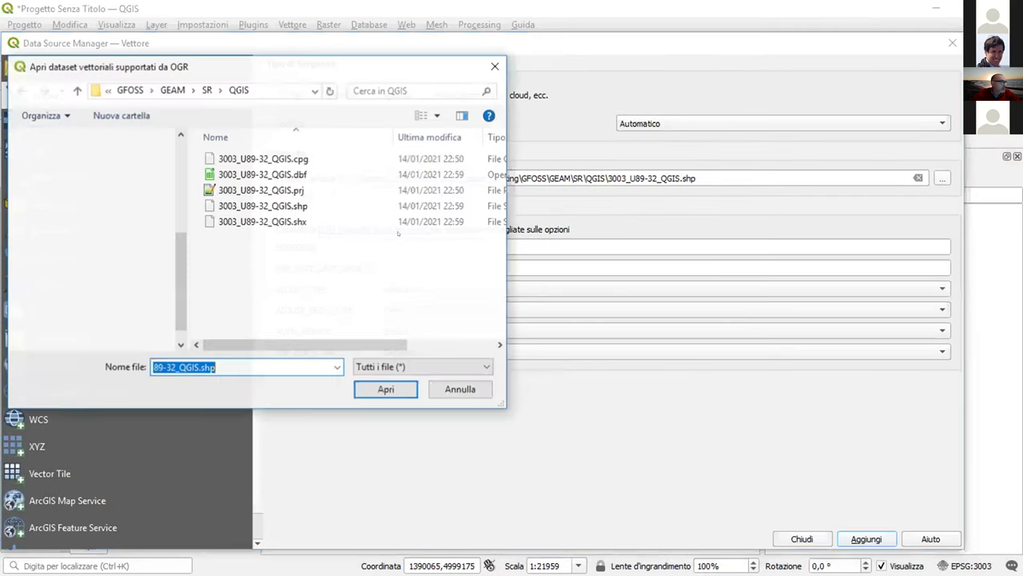
{"action": "left_click", "coordinate": [206, 90]}
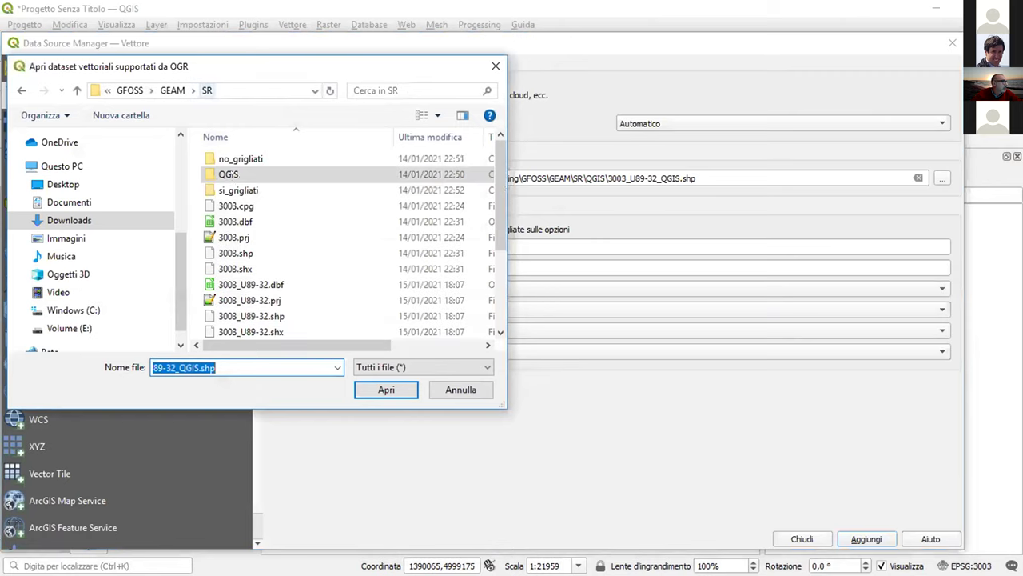
{"action": "left_click", "coordinate": [238, 190]}
{"action": "double_click", "coordinate": [239, 188]}
{"action": "left_click", "coordinate": [254, 190]}
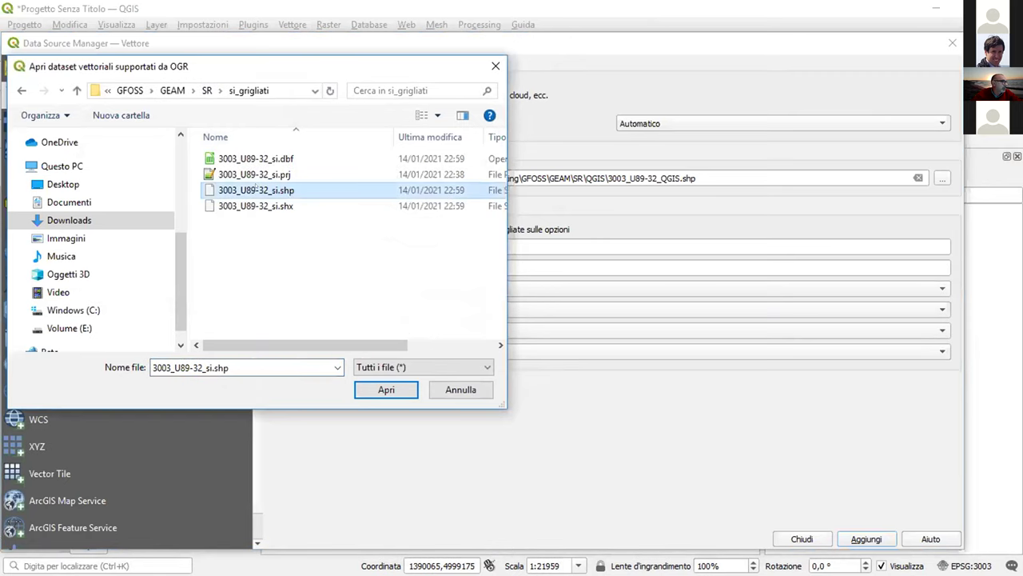
{"action": "left_click", "coordinate": [396, 393]}
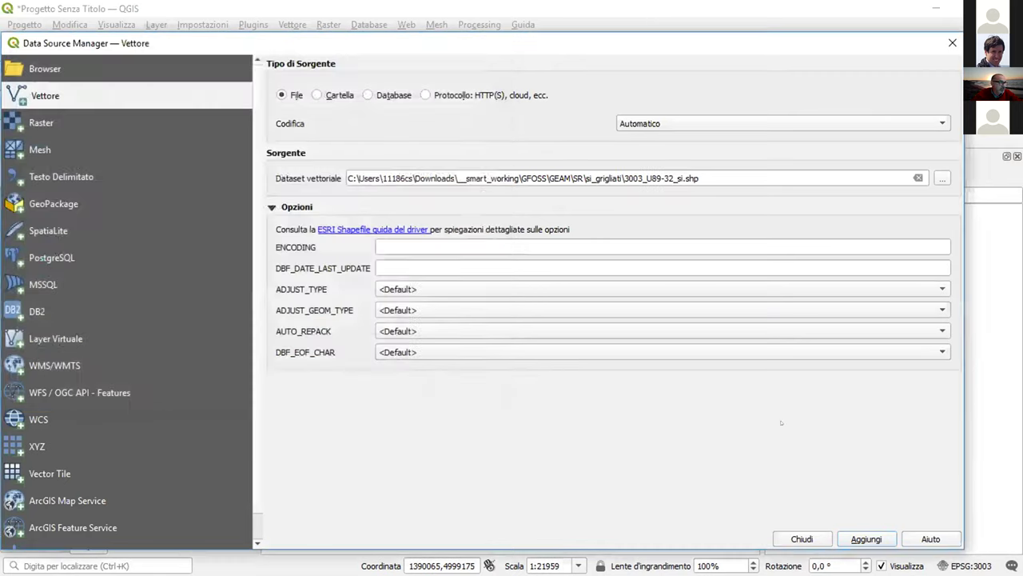
{"action": "left_click", "coordinate": [864, 532]}
{"action": "left_click_drag", "start_coordinate": [252, 40], "coordinate": [291, 21]}
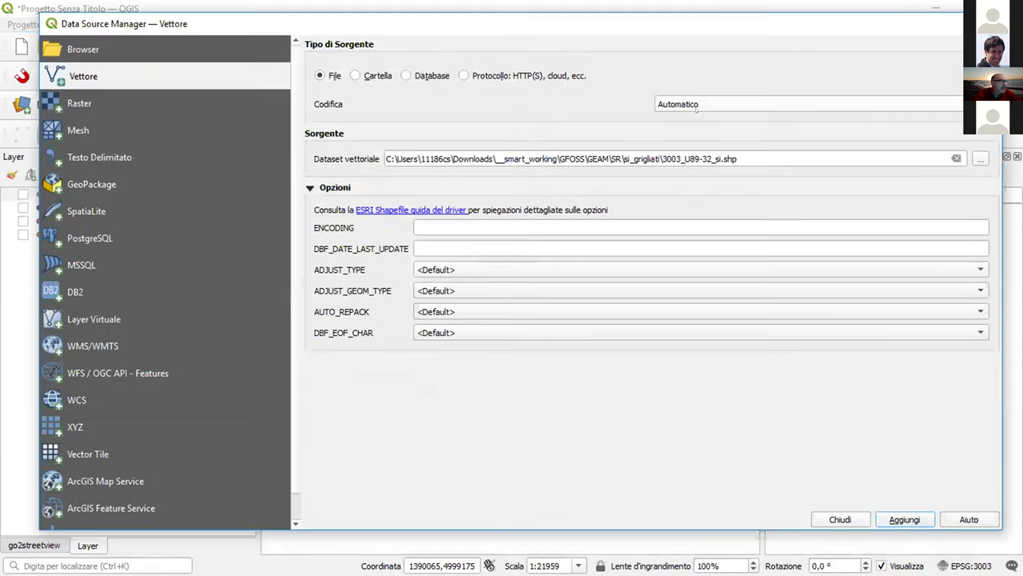
- Add the vector layer fuso_25832.shp from the SR folder to the project and close the data source manager
{"action": "left_click", "coordinate": [980, 158]}
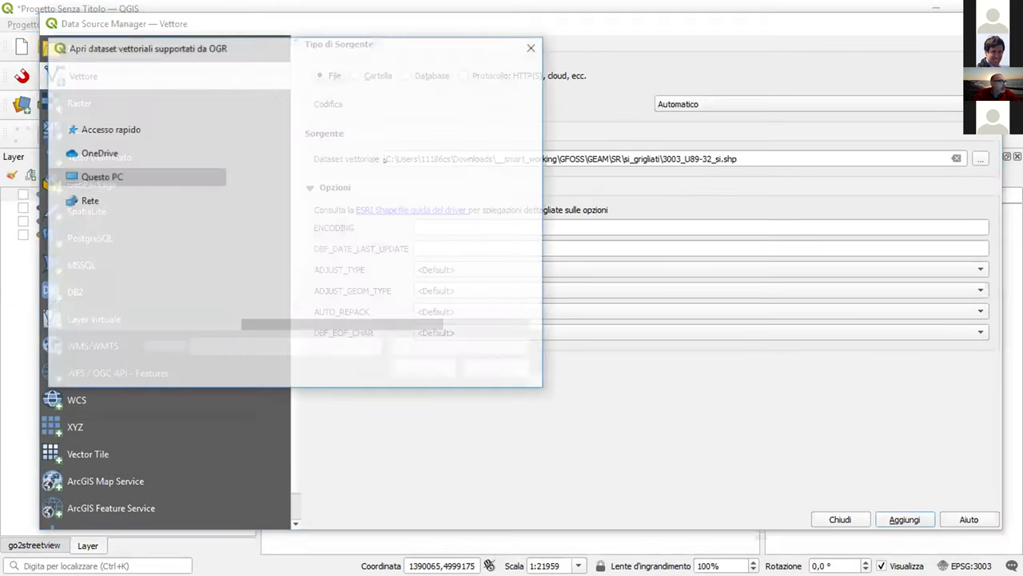
{"action": "left_click", "coordinate": [245, 70]}
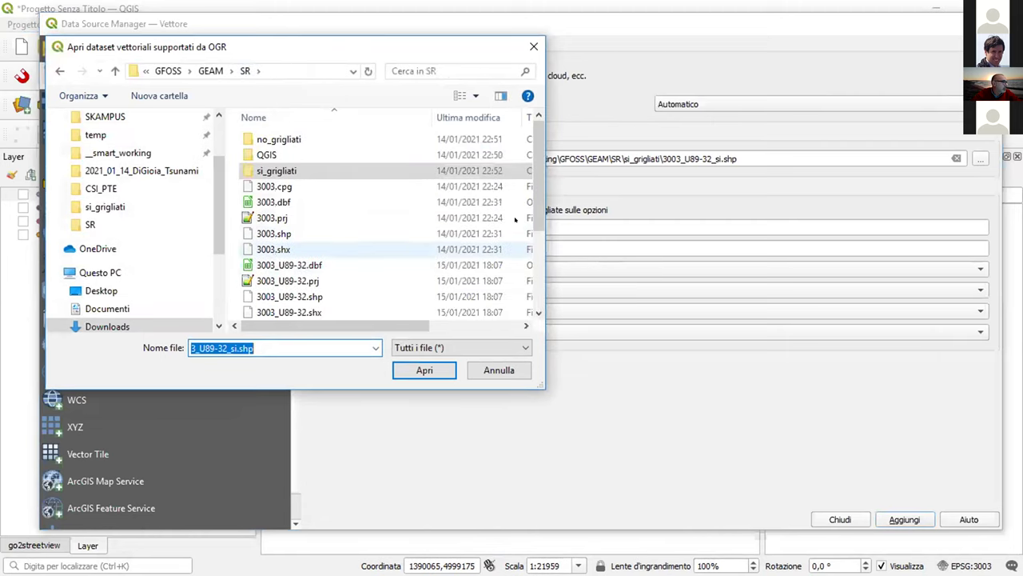
{"action": "scroll", "coordinate": [539, 258], "scroll_direction": "down", "scroll_amount": 3}
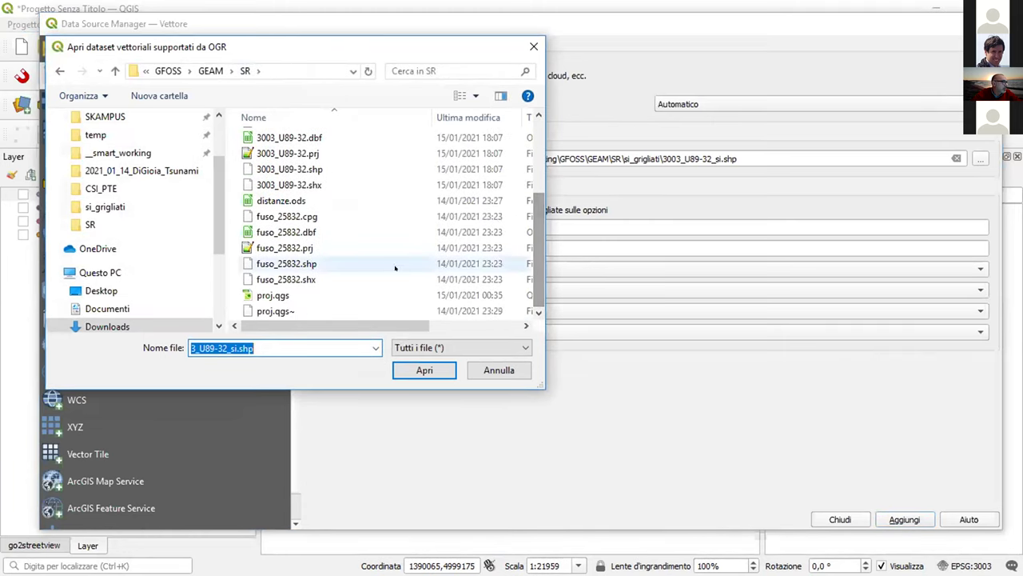
{"action": "left_click", "coordinate": [345, 264]}
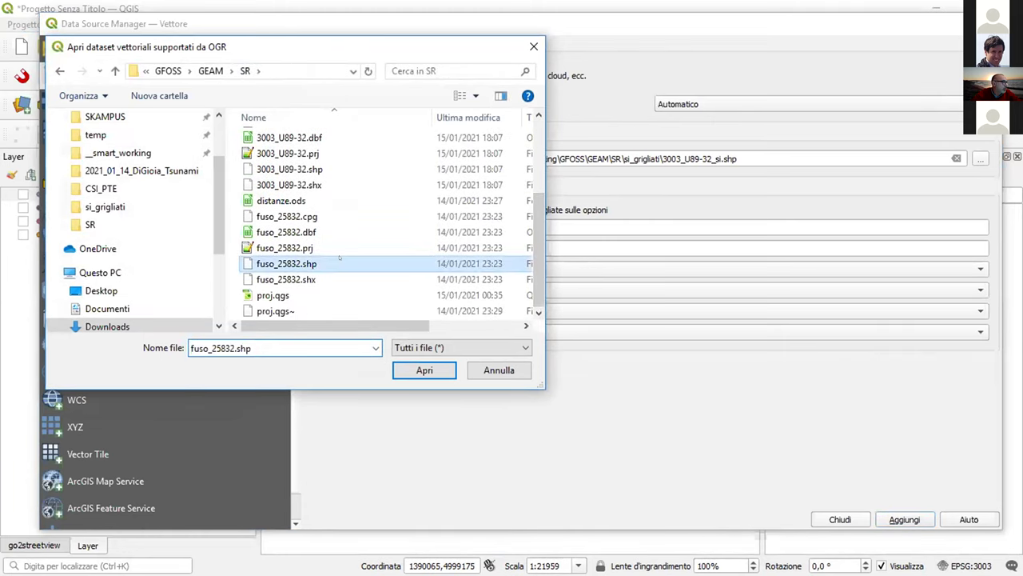
{"action": "left_click", "coordinate": [422, 366]}
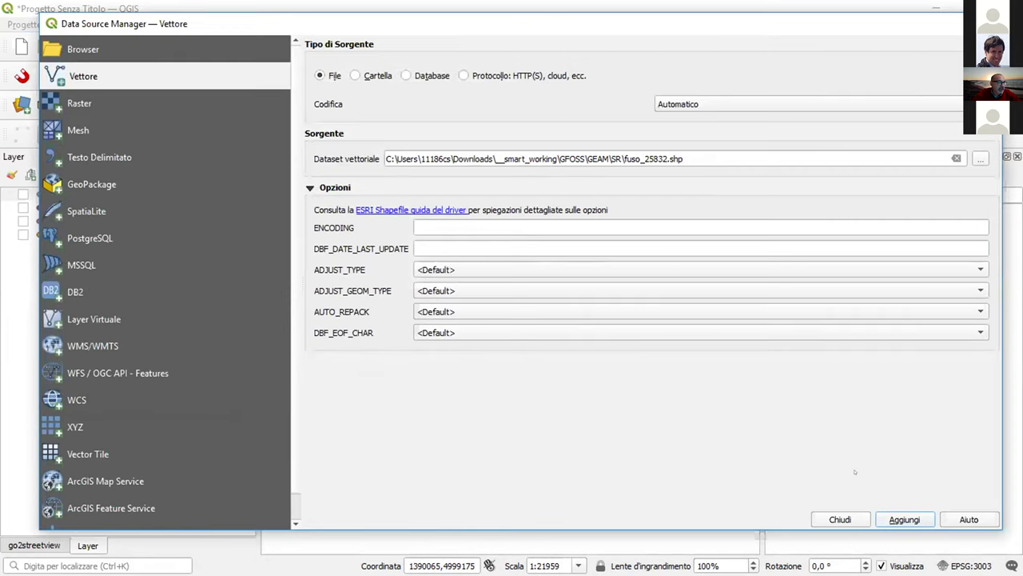
{"action": "key", "text": "Return"}
{"action": "key", "text": "Escape"}
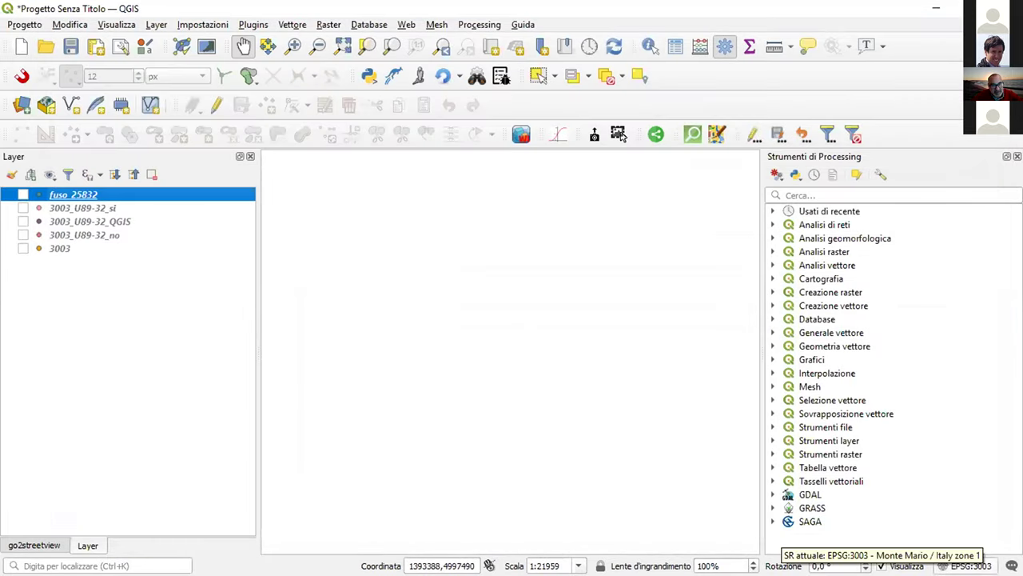
- Show the 3003 layer and sort the attribute table of fuso_25832 by name
{"action": "left_click", "coordinate": [17, 248]}
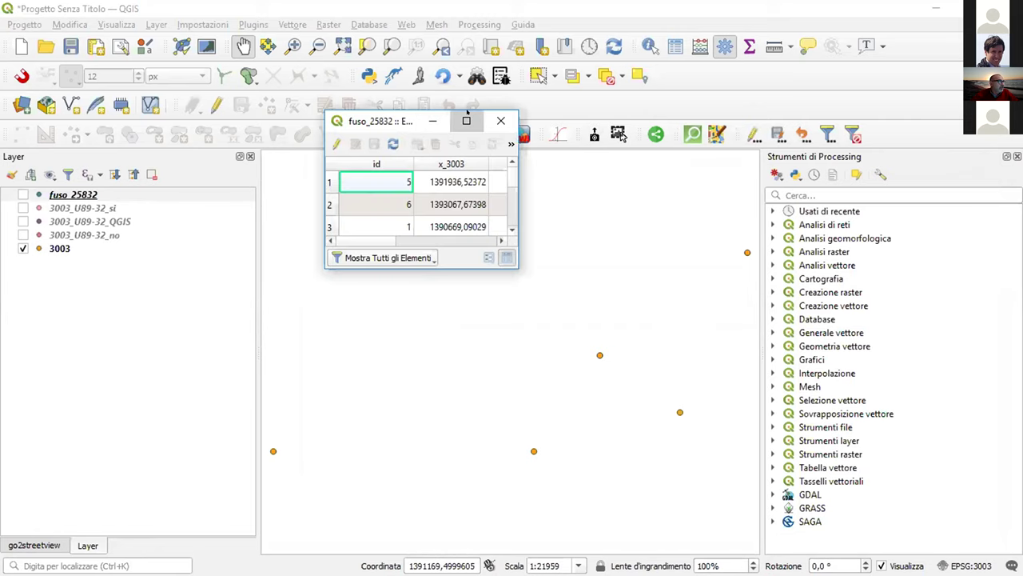
{"action": "left_click", "coordinate": [466, 118]}
{"action": "left_click", "coordinate": [271, 49]}
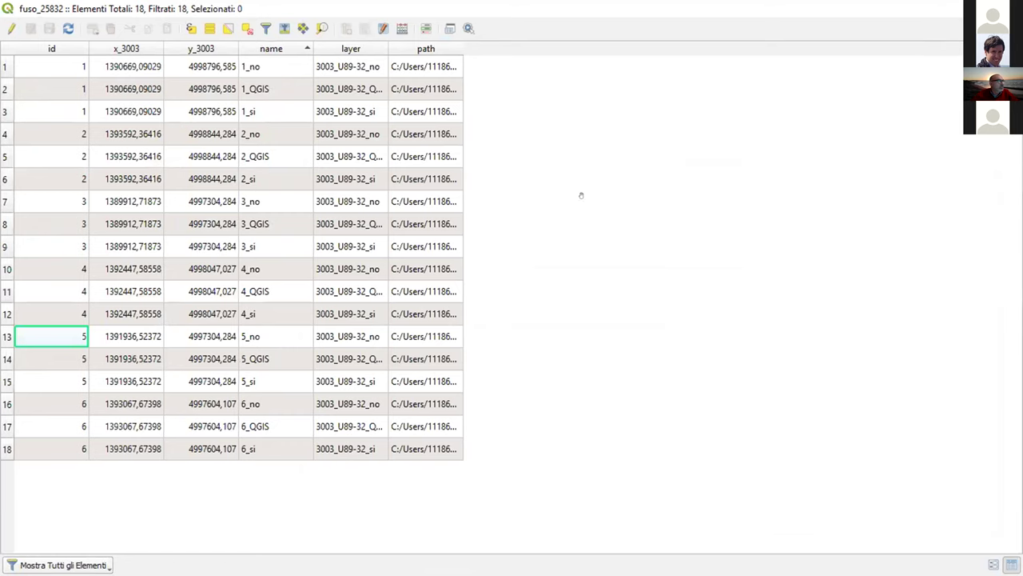
{"action": "key", "text": "Escape"}
- Review the attribute table of the 3003 layer sorted by id
{"action": "left_click", "coordinate": [60, 248]}
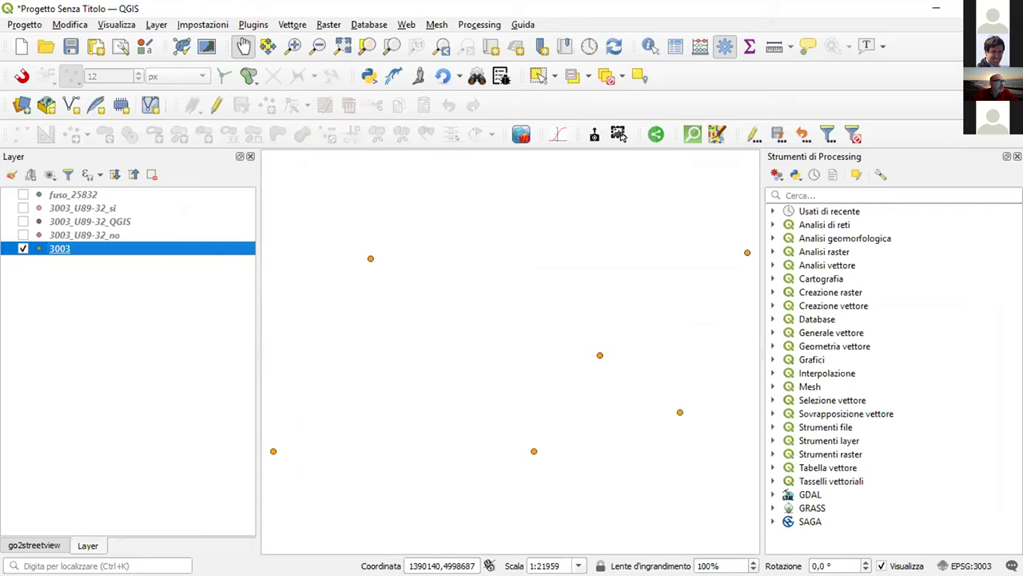
{"action": "left_click", "coordinate": [620, 135]}
{"action": "left_click", "coordinate": [49, 50]}
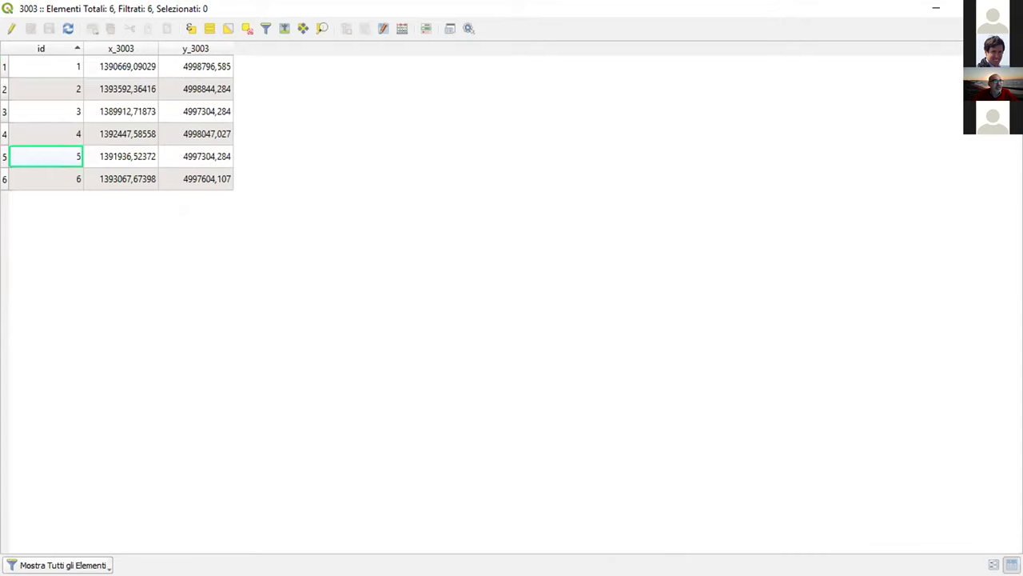
{"action": "key", "text": "alt+Tab"}
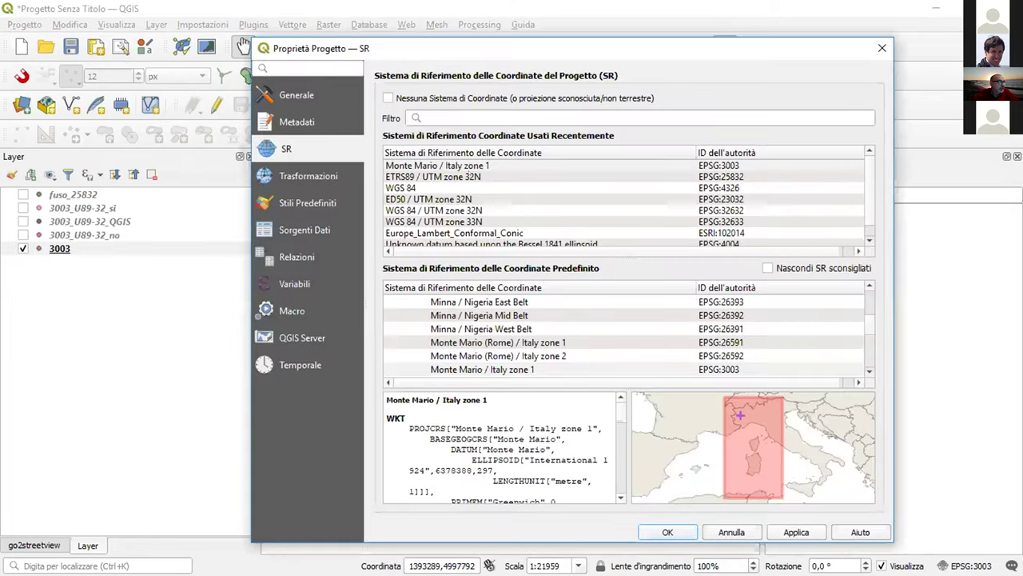
- Set the project coordinate reference system to ETRS89 / UTM zone 32N (EPSG:25832)
{"action": "left_click", "coordinate": [433, 176]}
{"action": "left_click_drag", "start_coordinate": [696, 42], "coordinate": [686, 10]}
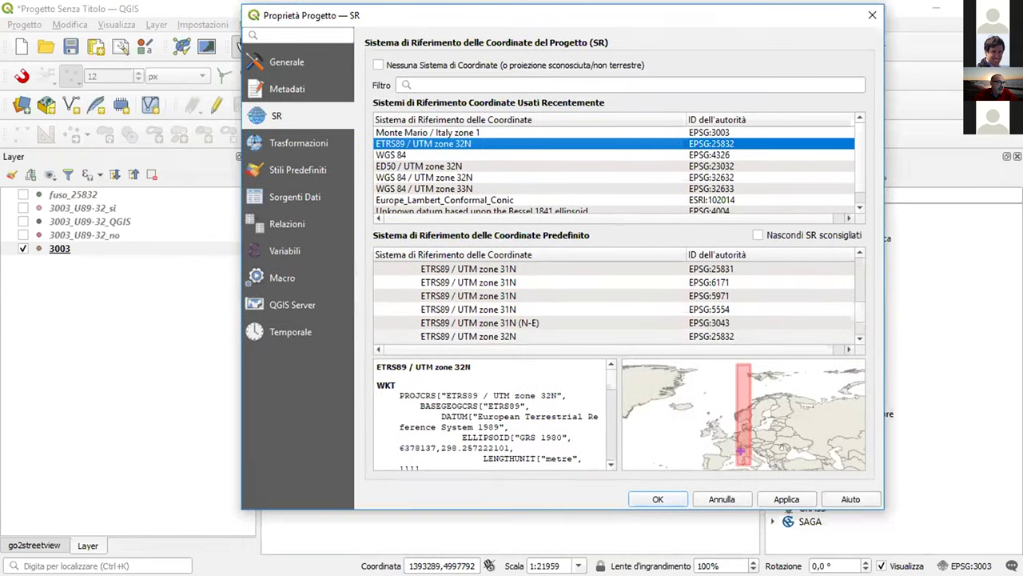
{"action": "left_click", "coordinate": [785, 499]}
{"action": "left_click", "coordinate": [658, 499]}
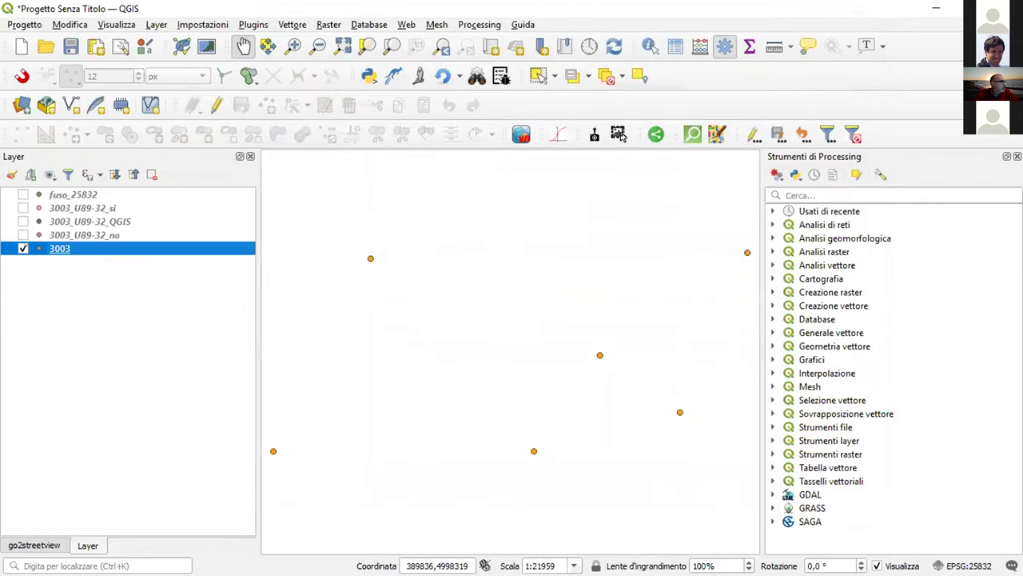
- Display 3003_U89-32_no, 3003_U89-32_QGIS and 3003_U89-32_si instead of 3003 and examine their offset at the northwestern point
{"action": "left_click", "coordinate": [24, 249]}
{"action": "left_click", "coordinate": [17, 234]}
{"action": "left_click", "coordinate": [17, 221]}
{"action": "left_click", "coordinate": [18, 208]}
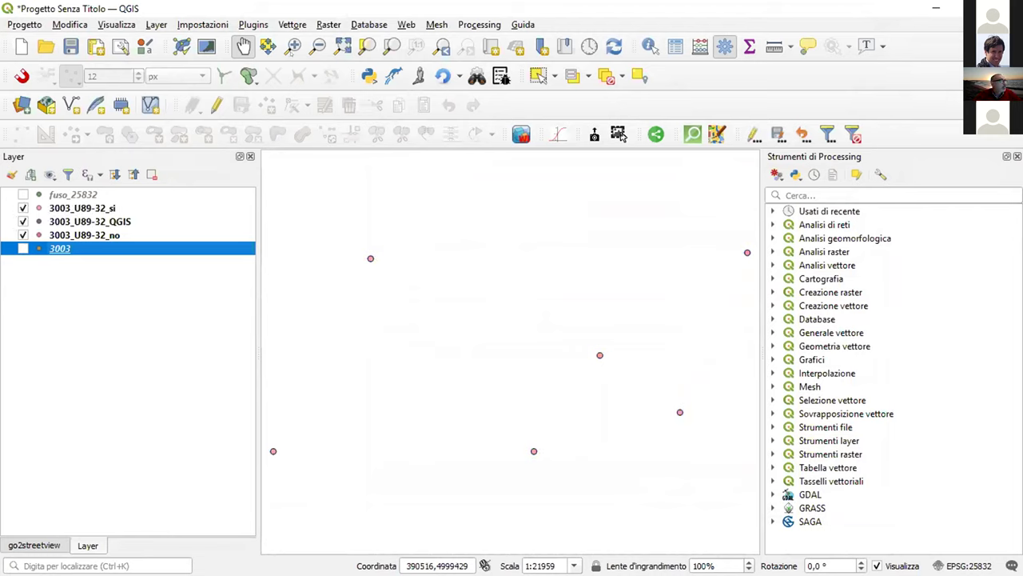
{"action": "left_click", "coordinate": [293, 46]}
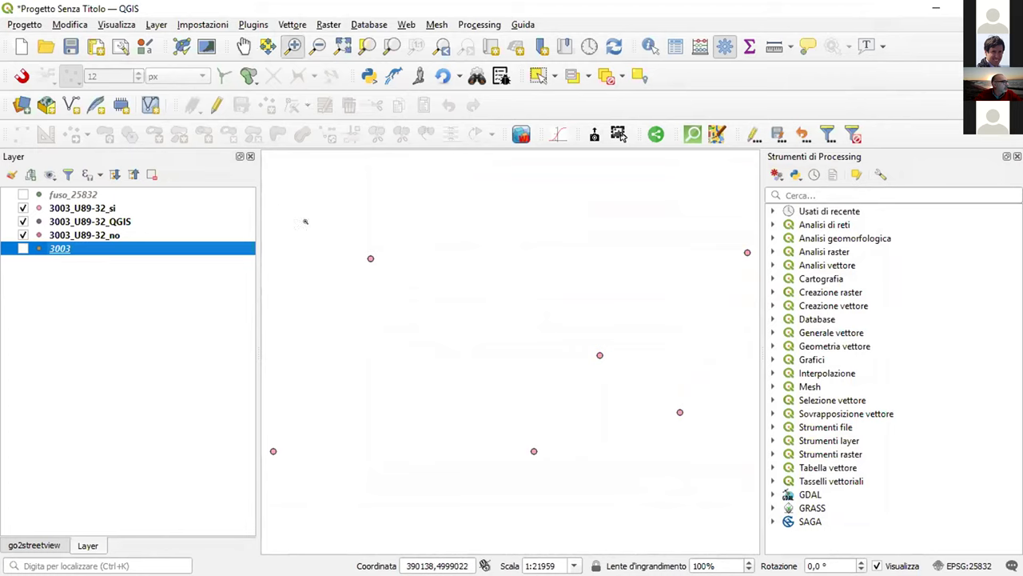
{"action": "left_click_drag", "start_coordinate": [356, 253], "coordinate": [470, 302]}
{"action": "left_click_drag", "start_coordinate": [437, 259], "coordinate": [567, 390]}
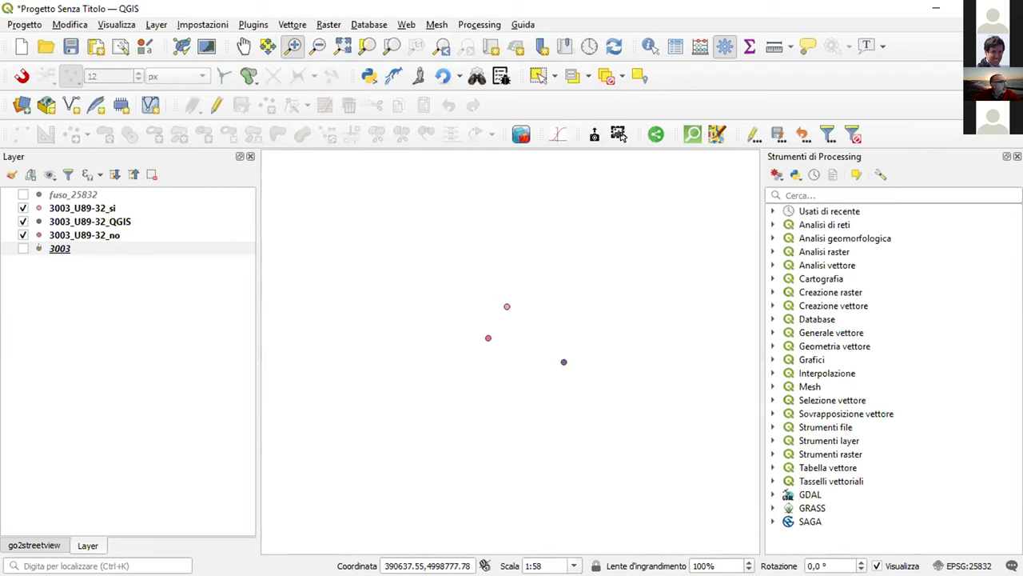
- Change the 3003 layer's symbol to a white circle with a black centre dot
{"action": "left_click", "coordinate": [60, 249]}
{"action": "double_click", "coordinate": [50, 247]}
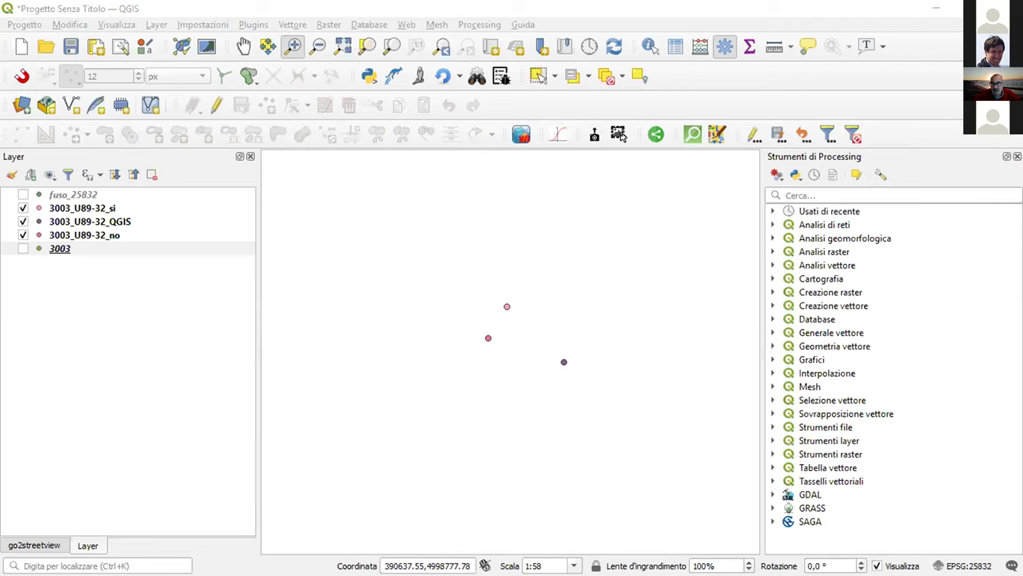
{"action": "key", "text": "Escape"}
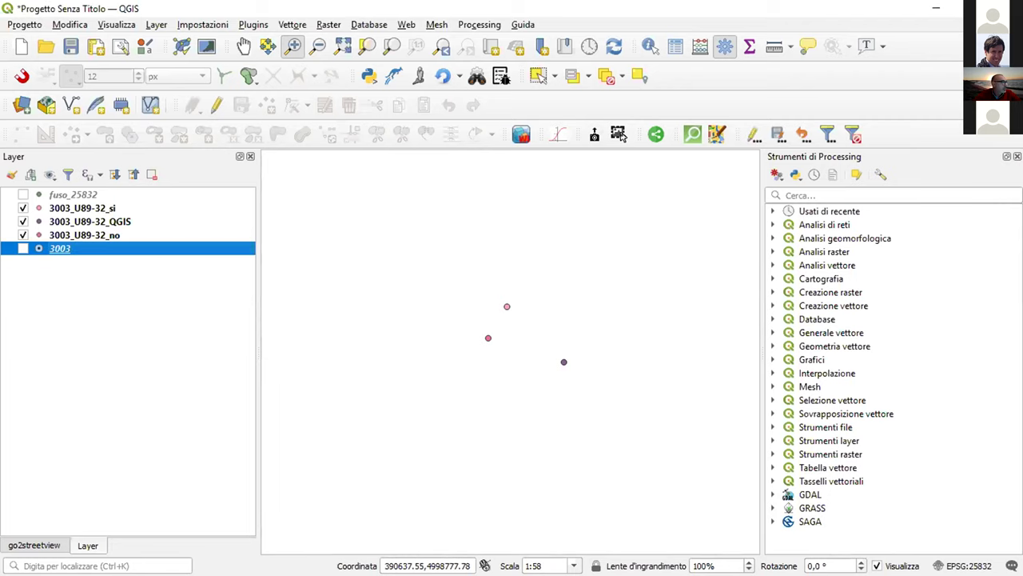
- Show the 3003 layer and hide 3003_U89-32_no and 3003_U89-32_si to compare it with 3003_U89-32_QGIS
{"action": "key", "text": "space"}
{"action": "left_click", "coordinate": [19, 234]}
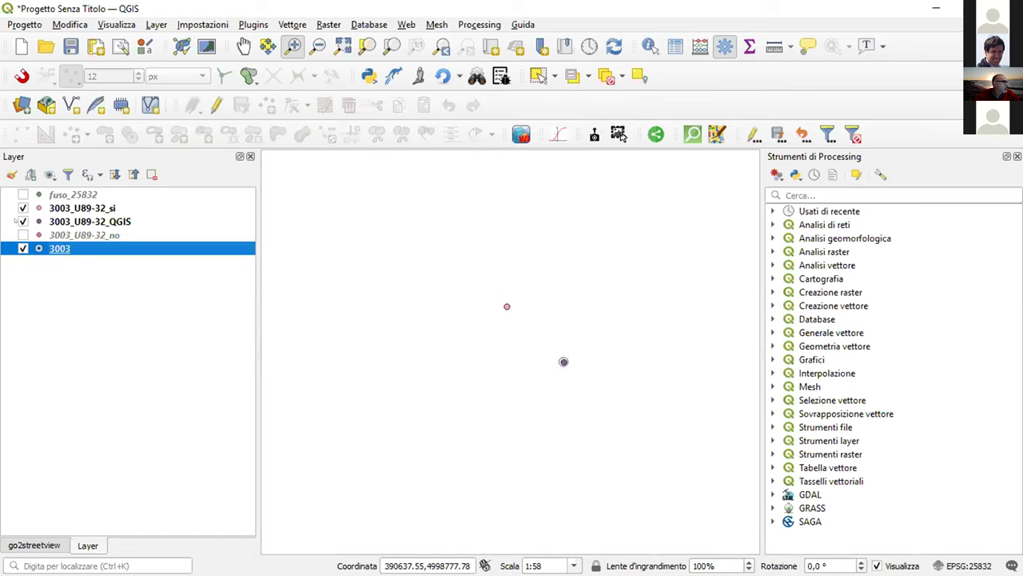
{"action": "left_click", "coordinate": [23, 208]}
{"action": "left_click", "coordinate": [111, 220]}
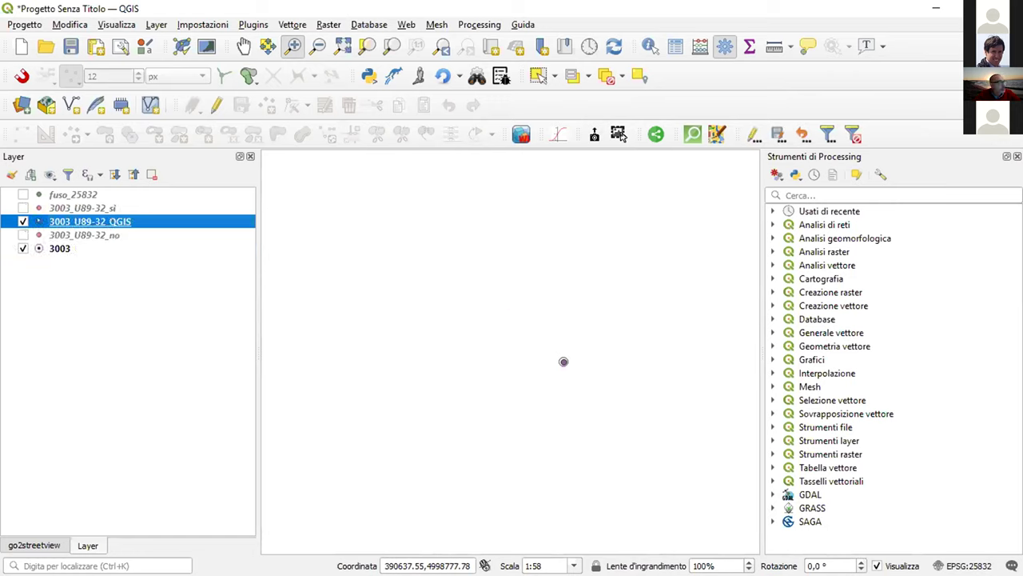
- Show the 3003_U89-32_no and 3003_U89-32_si layers again and hide the 3003 layer
{"action": "left_click", "coordinate": [22, 234]}
{"action": "left_click", "coordinate": [17, 208]}
{"action": "left_click", "coordinate": [22, 248]}
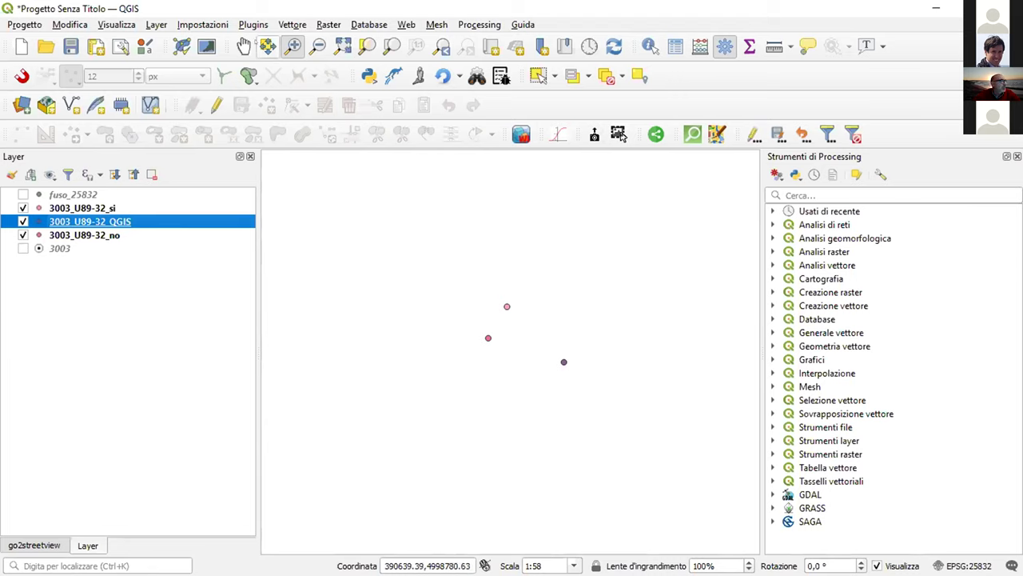
- Examine how the three converted layers differ at another point, southeast of the first one
{"action": "left_click", "coordinate": [243, 45]}
{"action": "left_click_drag", "start_coordinate": [637, 265], "coordinate": [501, 222]}
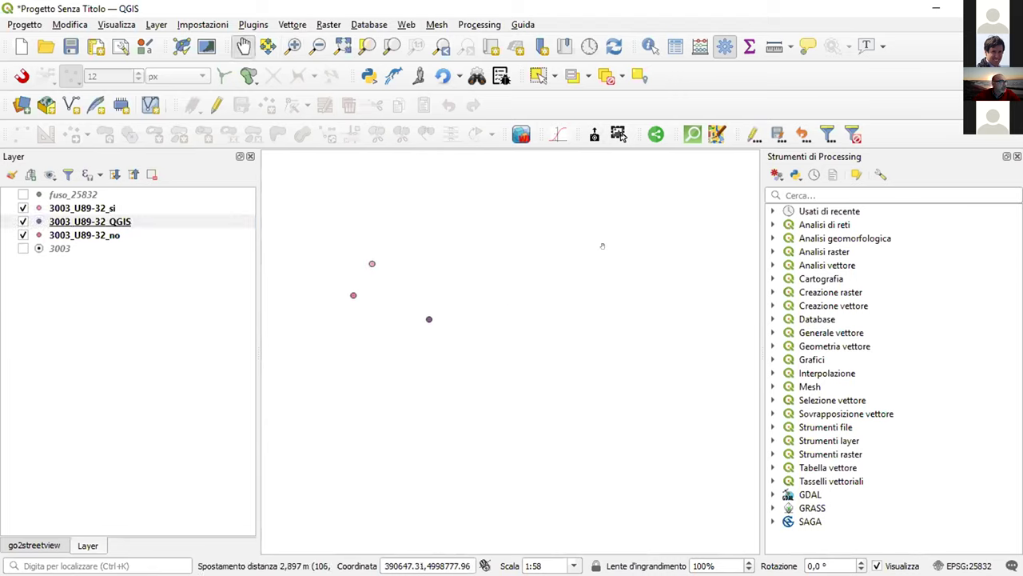
{"action": "left_click", "coordinate": [318, 45]}
{"action": "left_click", "coordinate": [593, 339]}
{"action": "left_click", "coordinate": [593, 338]}
{"action": "left_click", "coordinate": [593, 339]}
{"action": "left_click", "coordinate": [592, 339]}
{"action": "left_click", "coordinate": [592, 339]}
{"action": "left_click", "coordinate": [602, 349]}
{"action": "left_click", "coordinate": [648, 400]}
{"action": "left_click", "coordinate": [649, 400]}
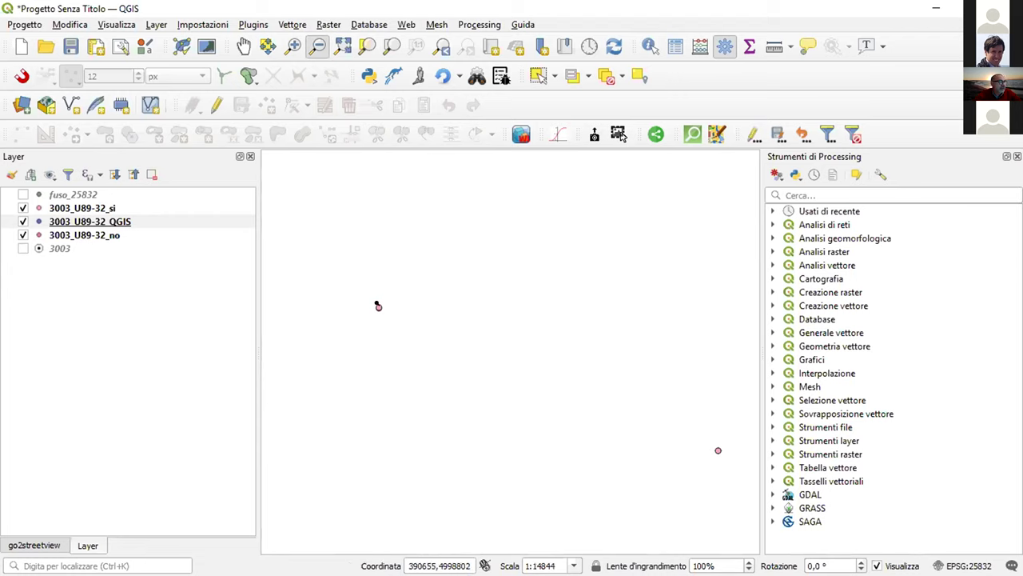
{"action": "left_click", "coordinate": [293, 46]}
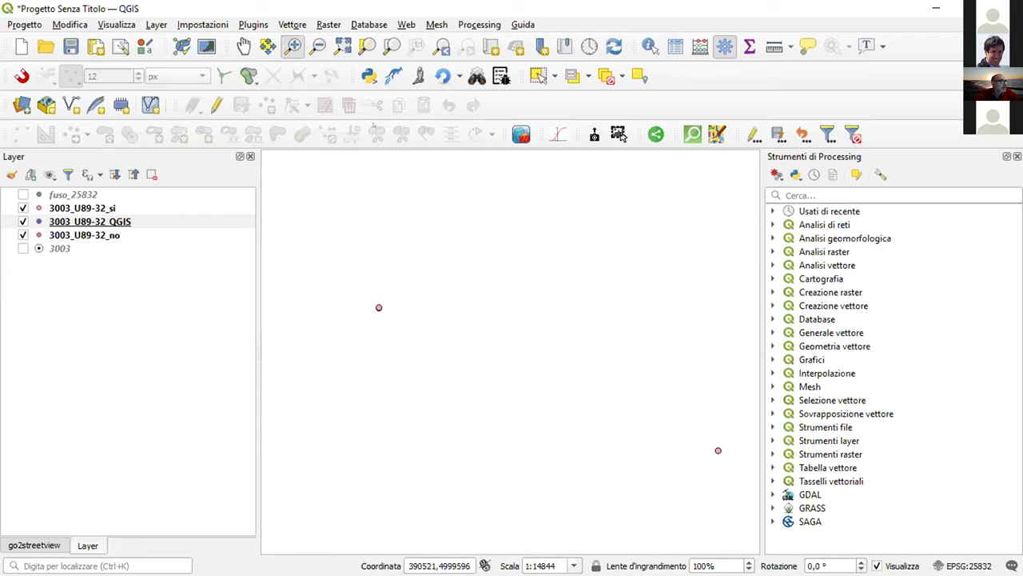
{"action": "left_click_drag", "start_coordinate": [707, 435], "coordinate": [742, 478]}
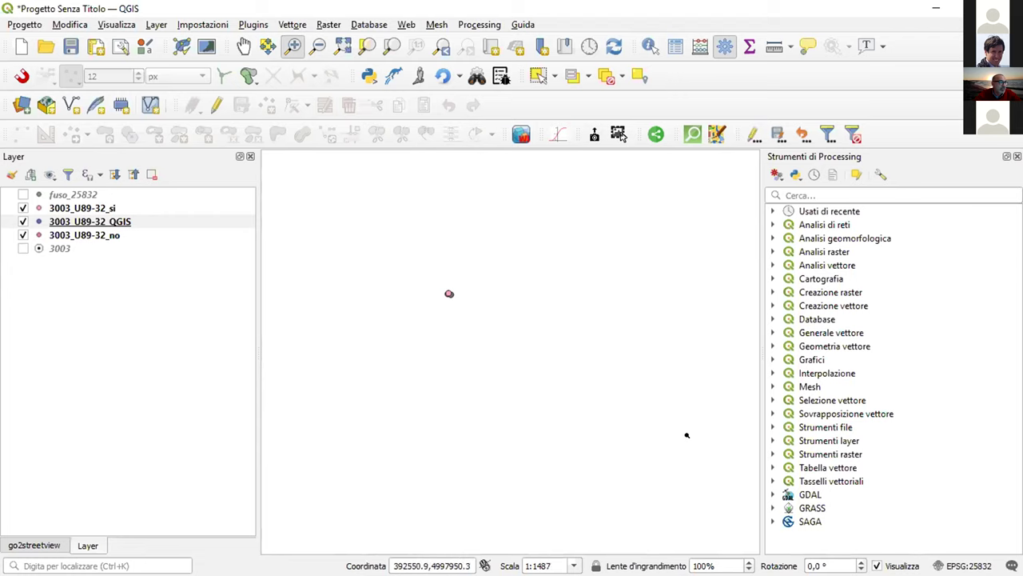
{"action": "left_click_drag", "start_coordinate": [434, 284], "coordinate": [502, 315]}
{"action": "left_click_drag", "start_coordinate": [336, 299], "coordinate": [475, 350]}
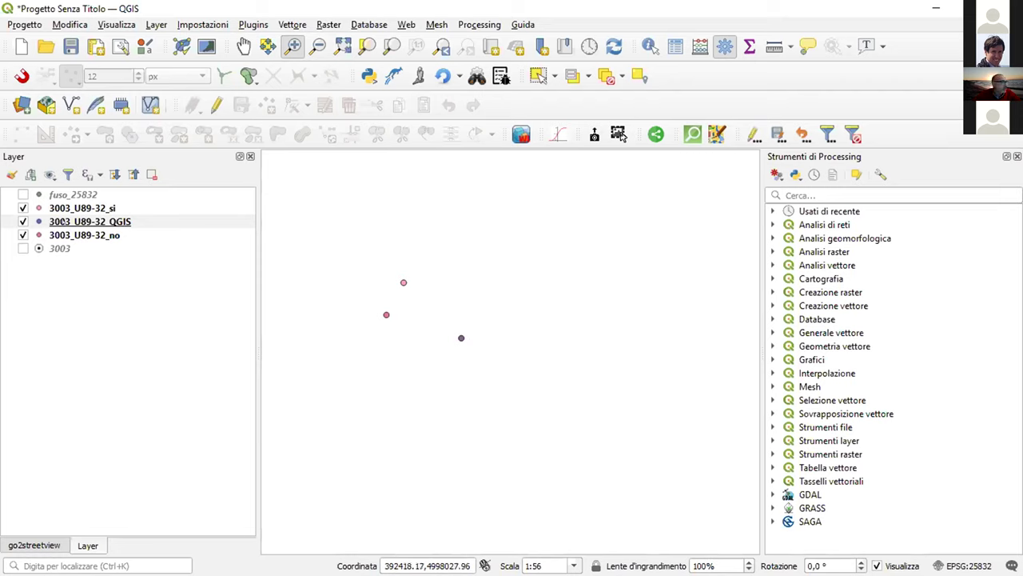
- Display fuso_25832 in place of the three 3003_U89-32 layers and review its attribute table
{"action": "left_click", "coordinate": [78, 208]}
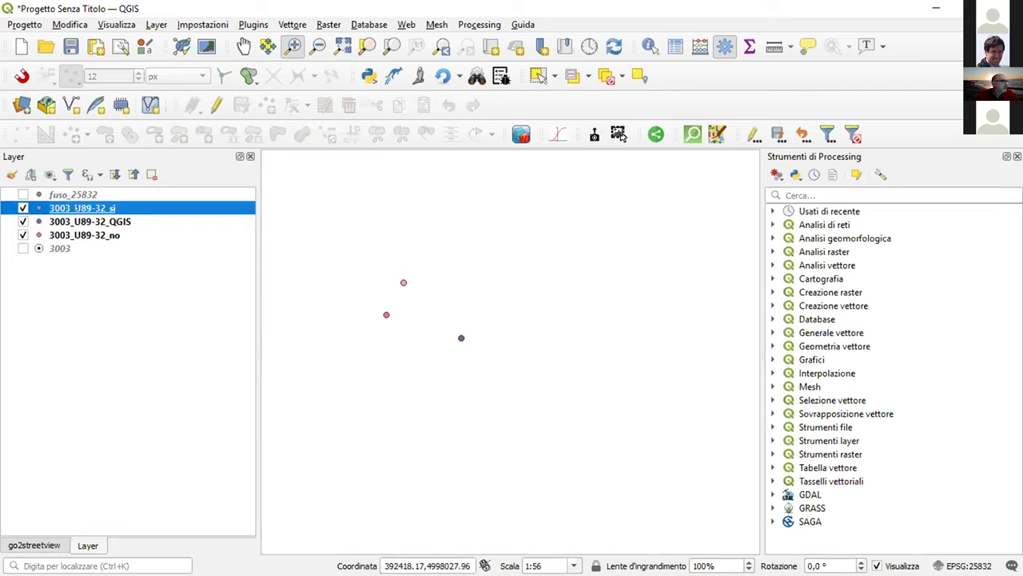
{"action": "left_click", "coordinate": [20, 208]}
{"action": "left_click", "coordinate": [19, 221]}
{"action": "left_click", "coordinate": [19, 235]}
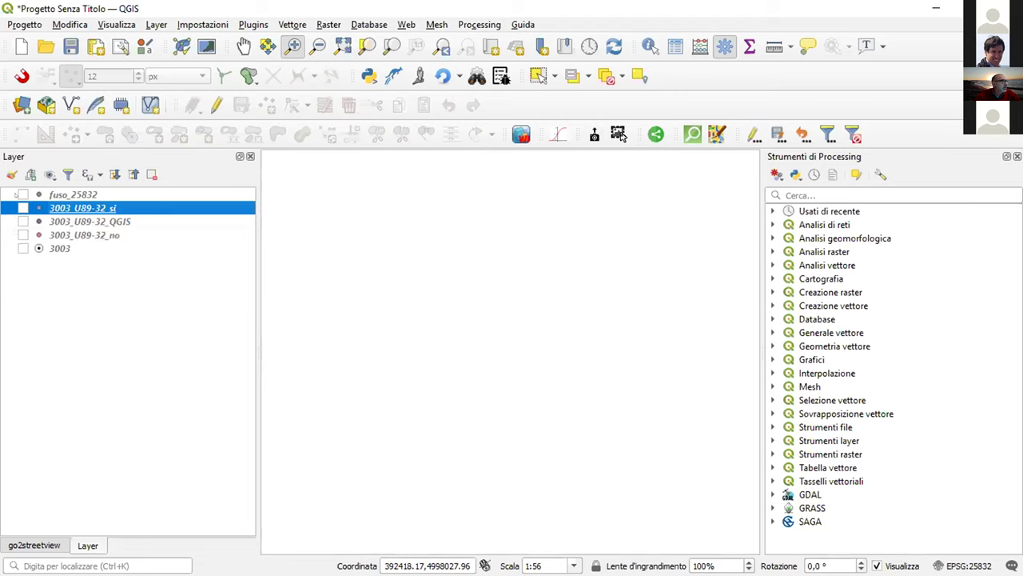
{"action": "left_click", "coordinate": [17, 195]}
{"action": "left_click", "coordinate": [124, 195]}
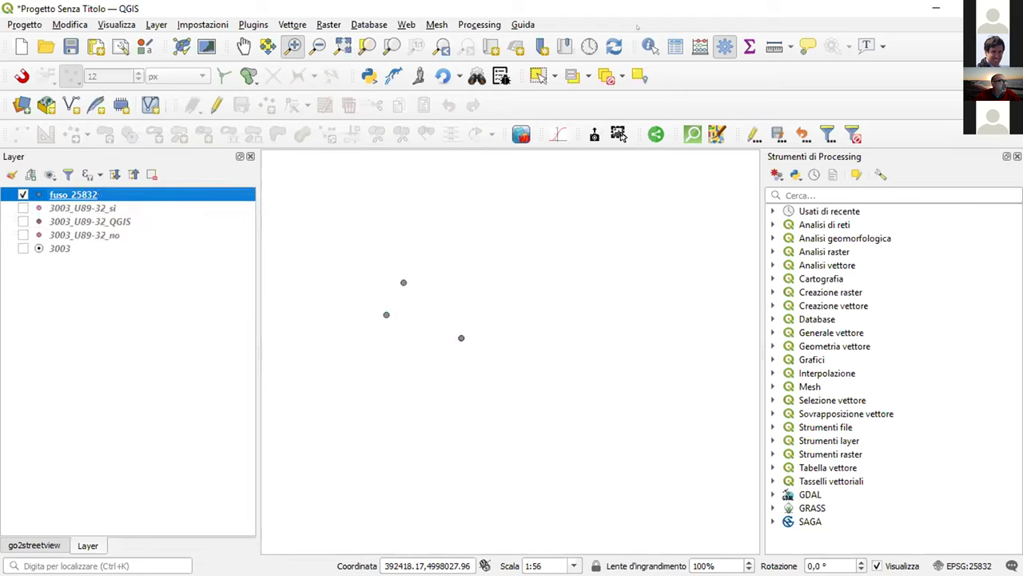
{"action": "key", "text": "F6"}
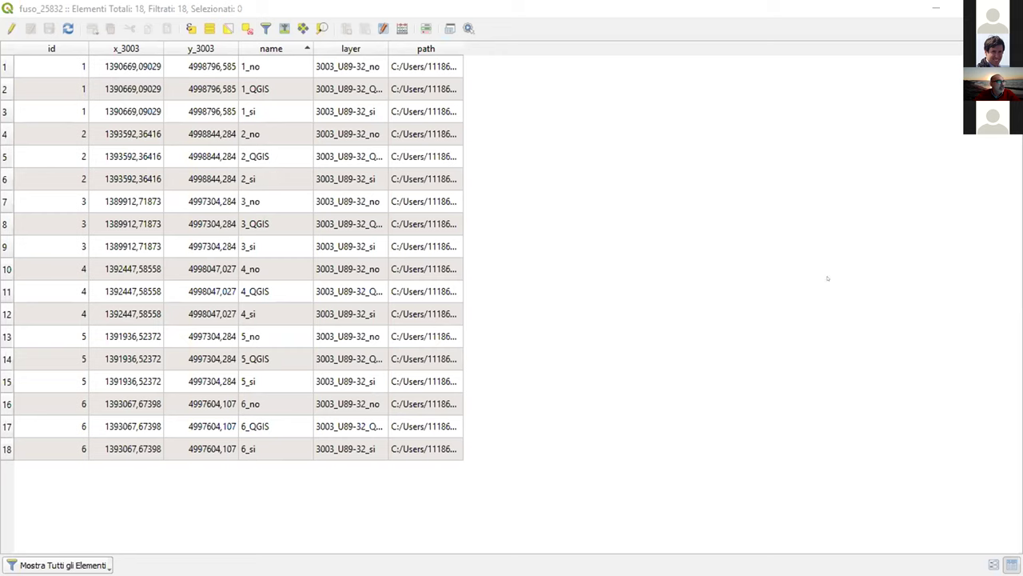
{"action": "key", "text": "alt+Tab"}
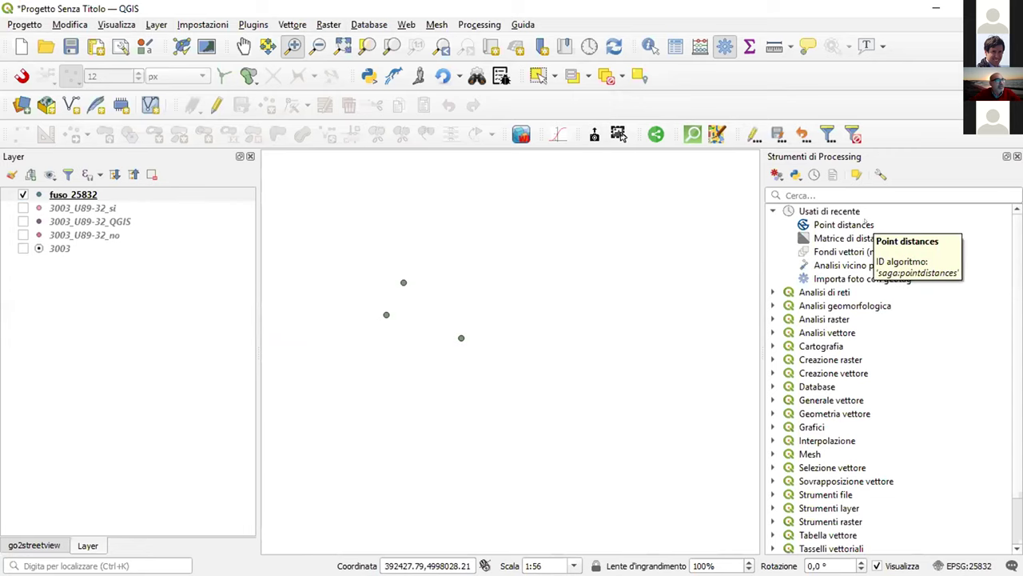
- Run Point distances on fuso_25832 with name as the identifier and complete input times near points matrix as the output format
{"action": "double_click", "coordinate": [864, 224]}
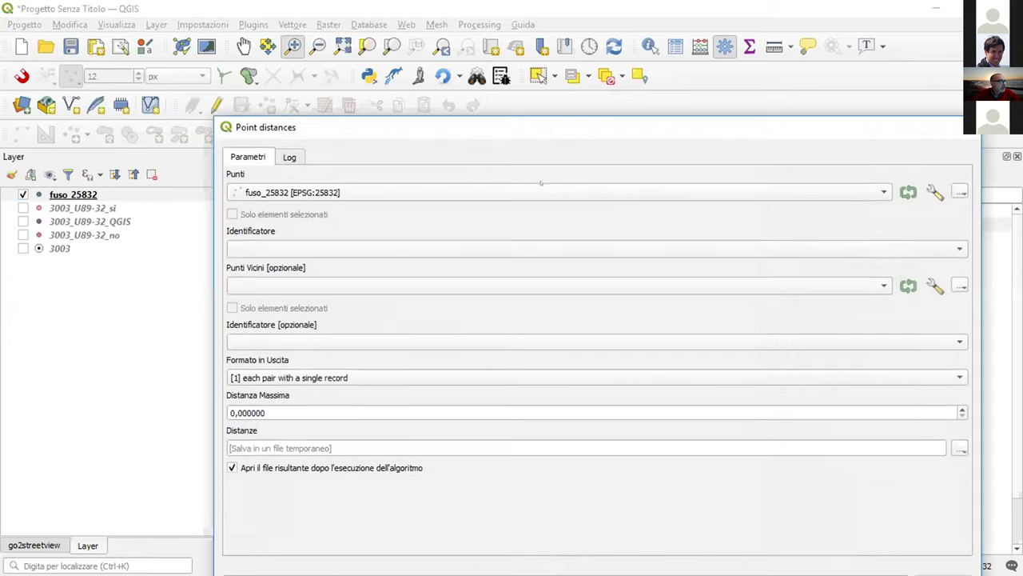
{"action": "left_click_drag", "start_coordinate": [542, 123], "coordinate": [528, 96]}
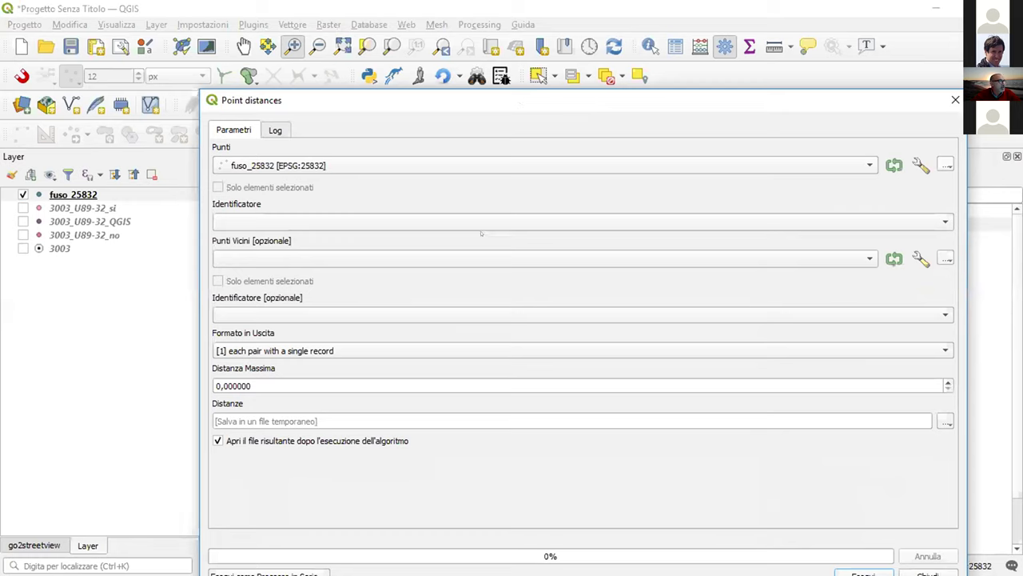
{"action": "left_click", "coordinate": [519, 219]}
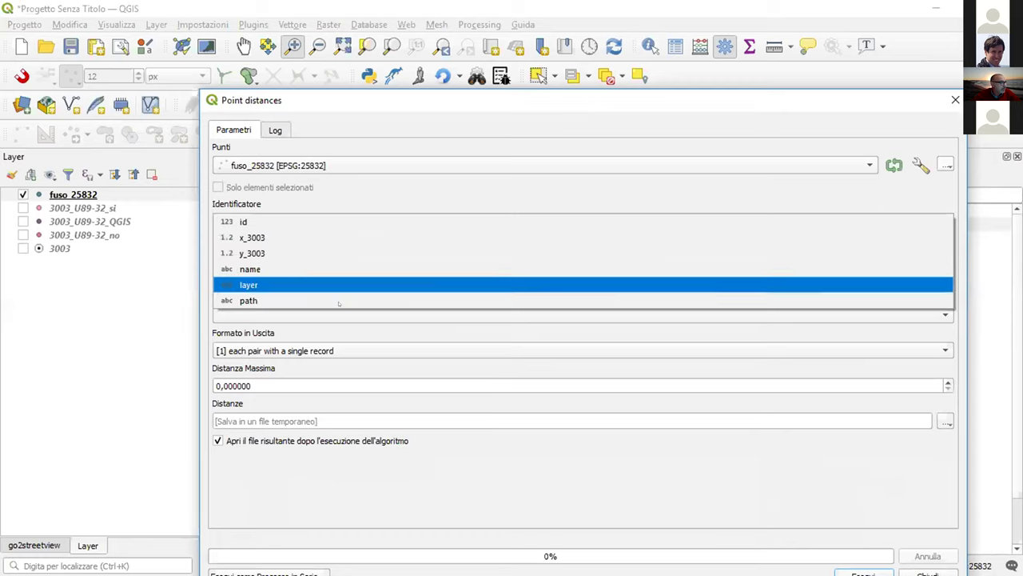
{"action": "left_click", "coordinate": [314, 268]}
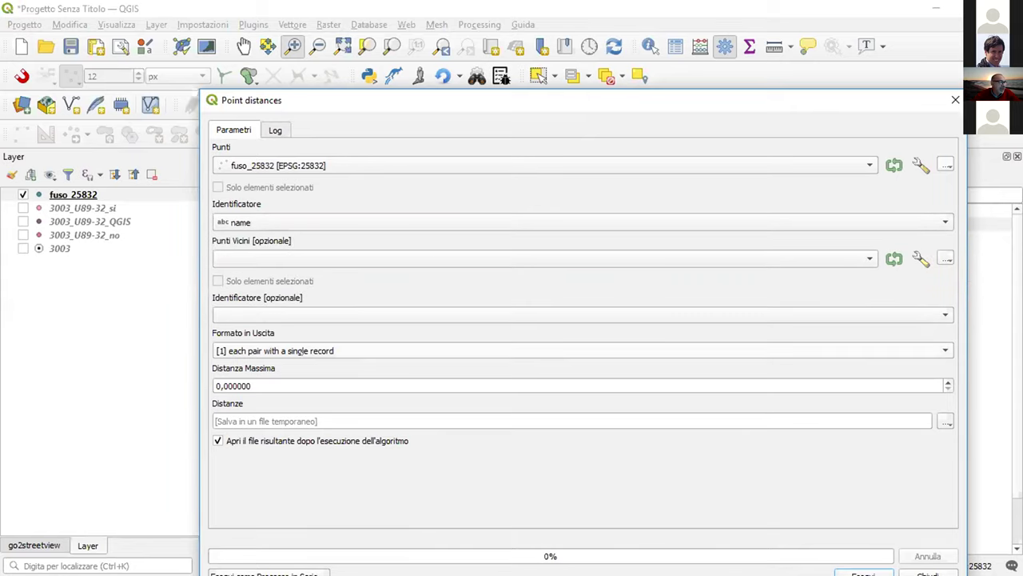
{"action": "left_click", "coordinate": [276, 350]}
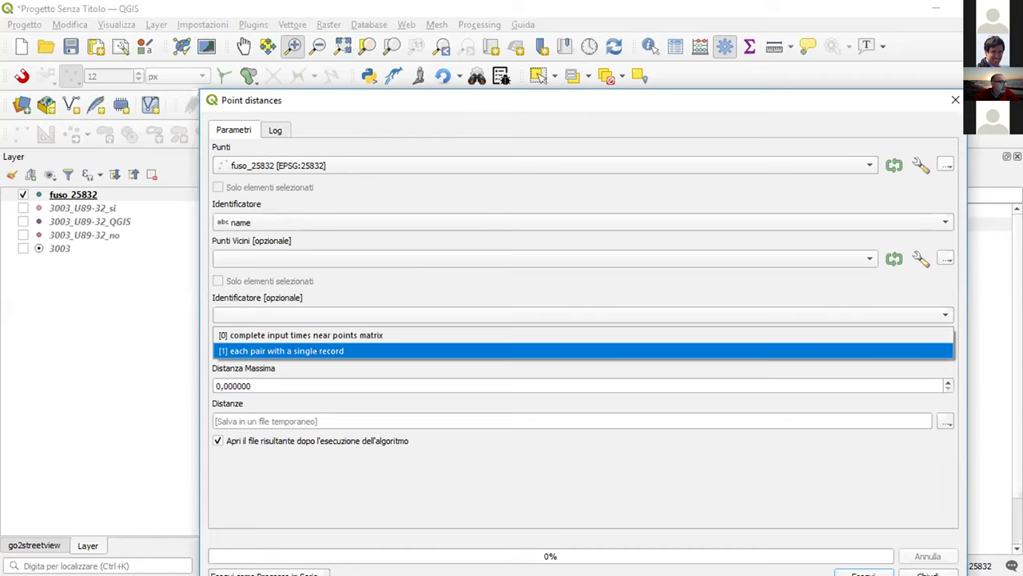
{"action": "left_click", "coordinate": [349, 337]}
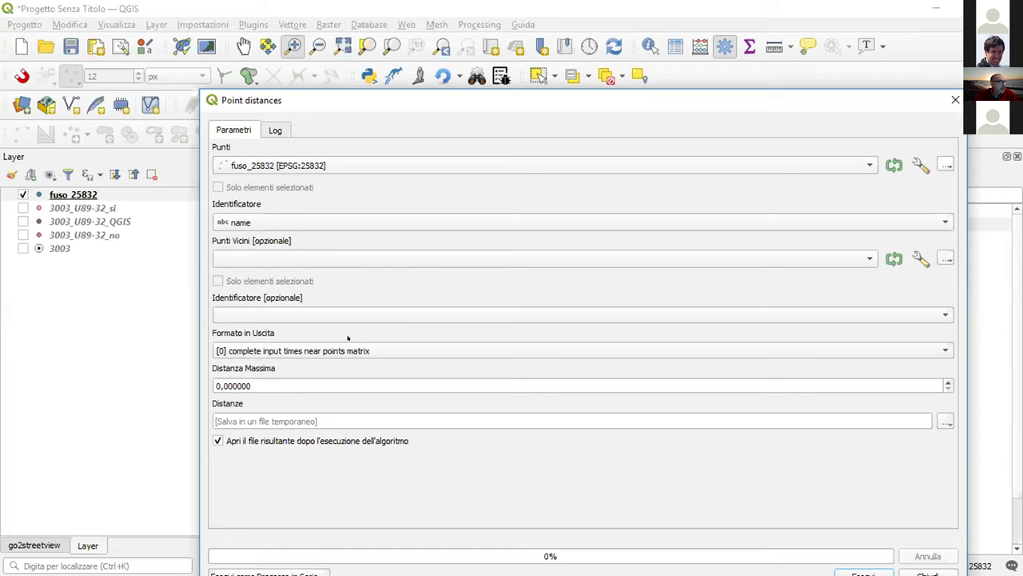
{"action": "left_click_drag", "start_coordinate": [621, 98], "coordinate": [590, 56]}
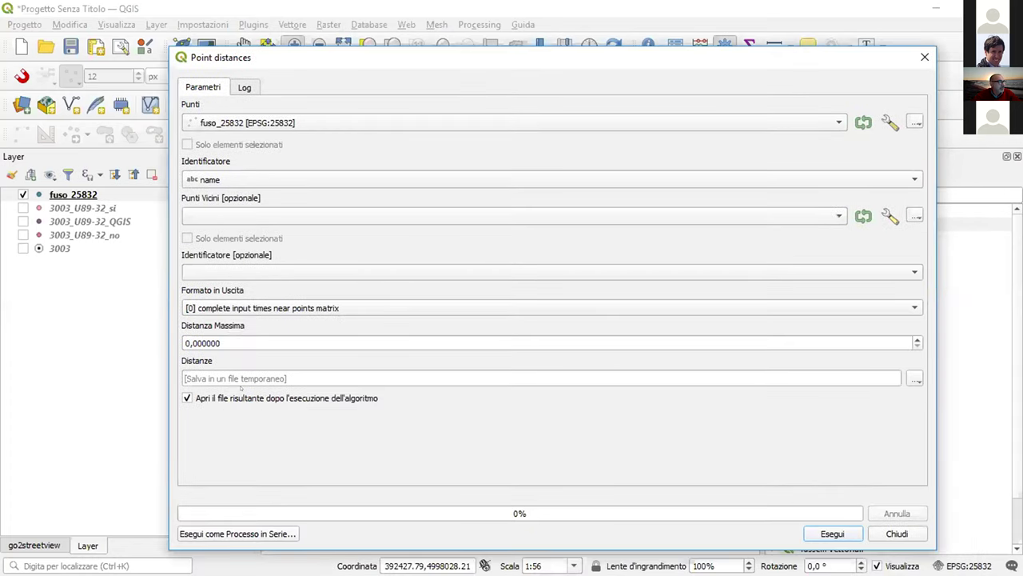
{"action": "left_click", "coordinate": [835, 534]}
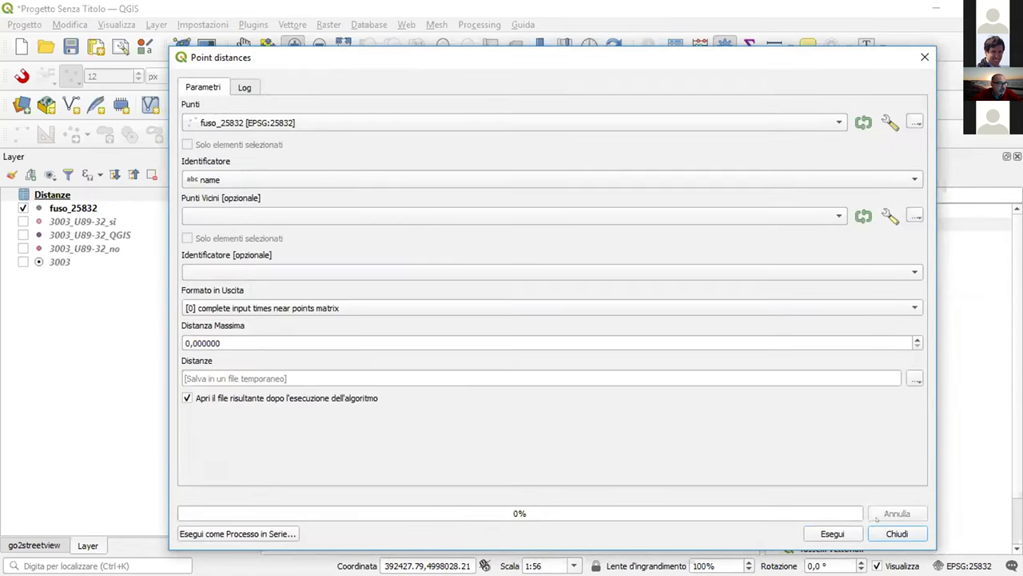
{"action": "left_click", "coordinate": [896, 533]}
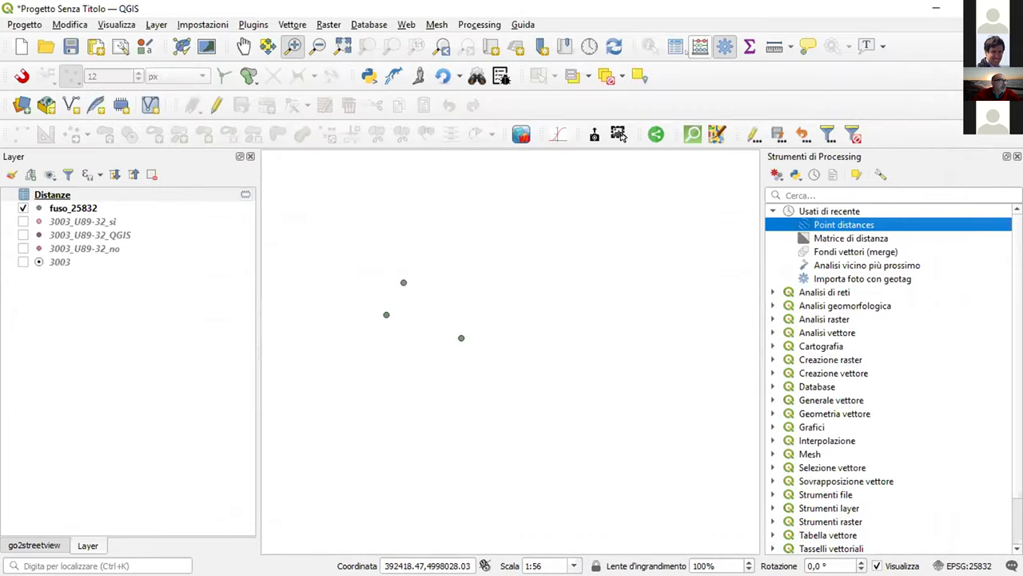
- Review the attribute table of the Distanze layer, sorted in ascending order by ID_POINT
{"action": "left_click", "coordinate": [676, 46]}
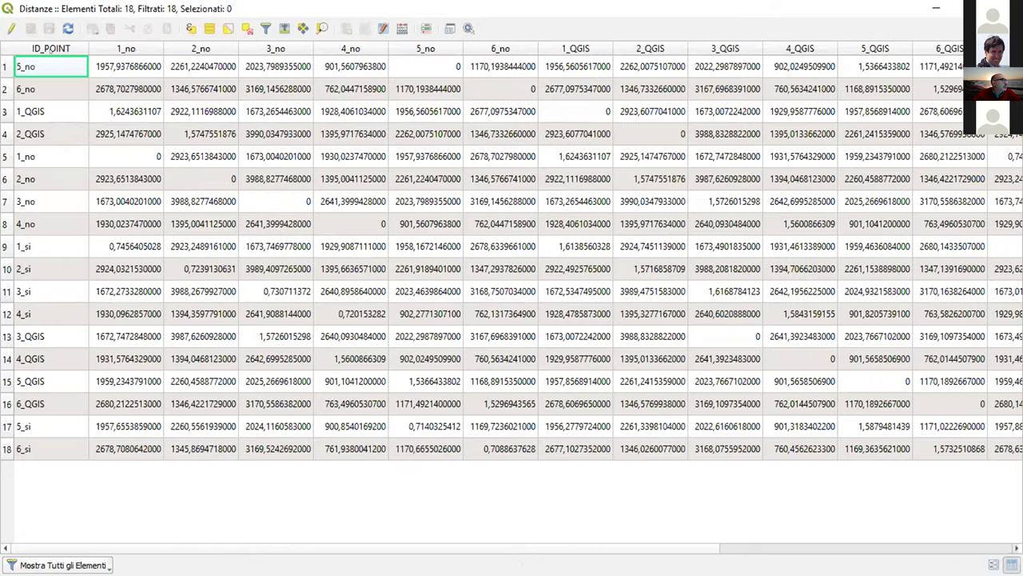
{"action": "left_click", "coordinate": [47, 48]}
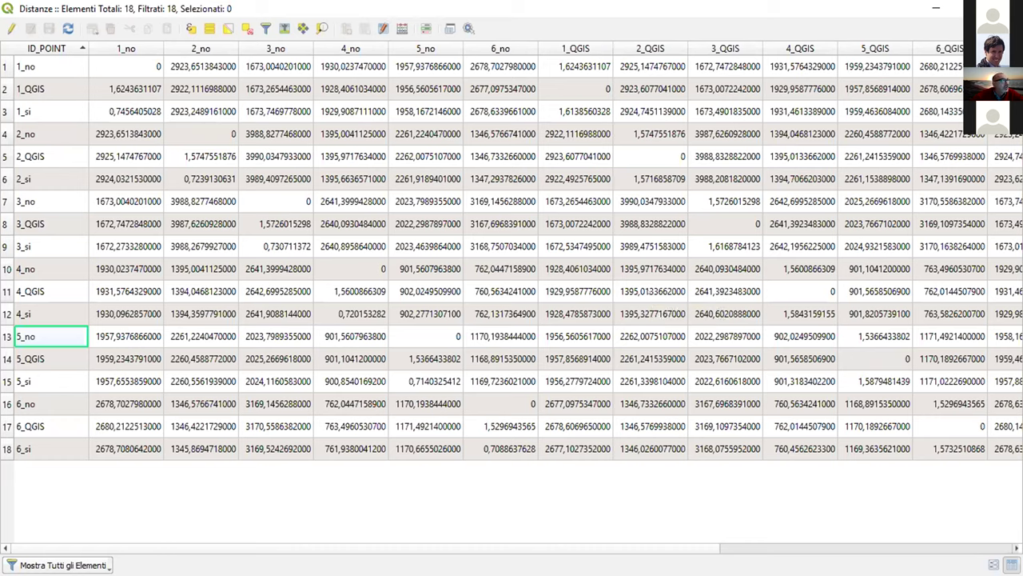
{"action": "left_click", "coordinate": [936, 8]}
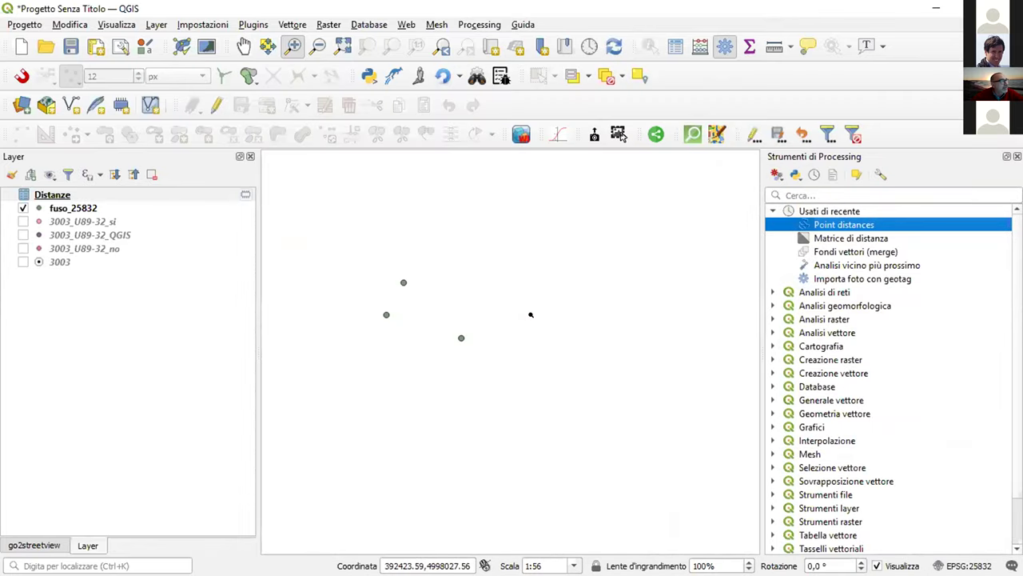
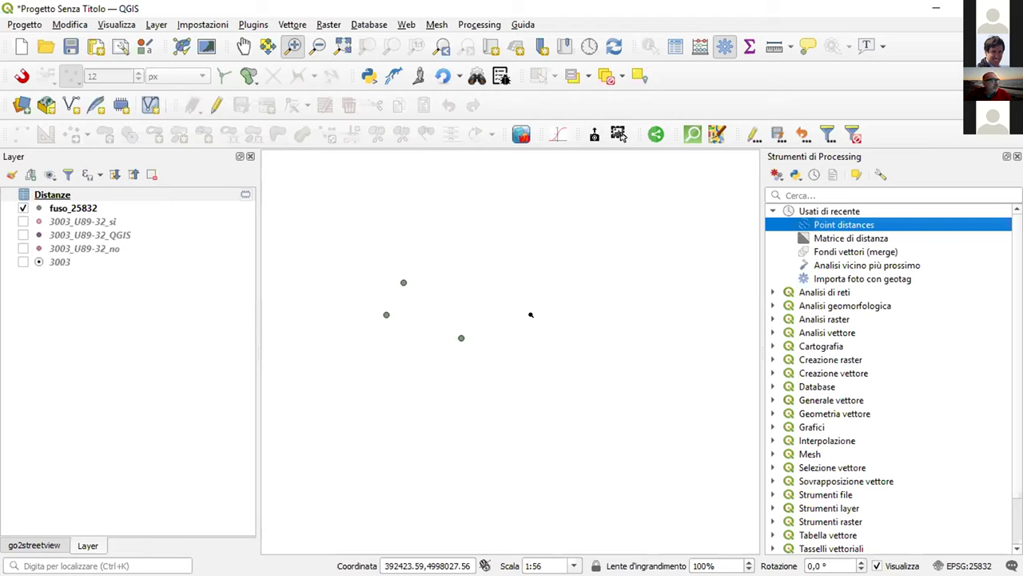
- Look at the parameters of the raster Translate (format conversion) tool without running it
{"action": "right_click", "coordinate": [531, 314]}
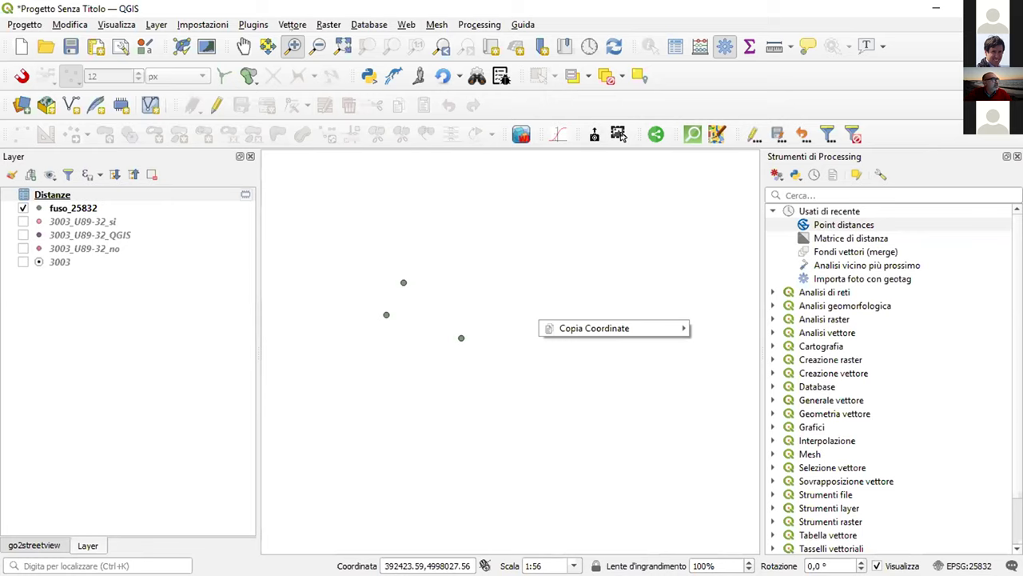
{"action": "left_click", "coordinate": [329, 24]}
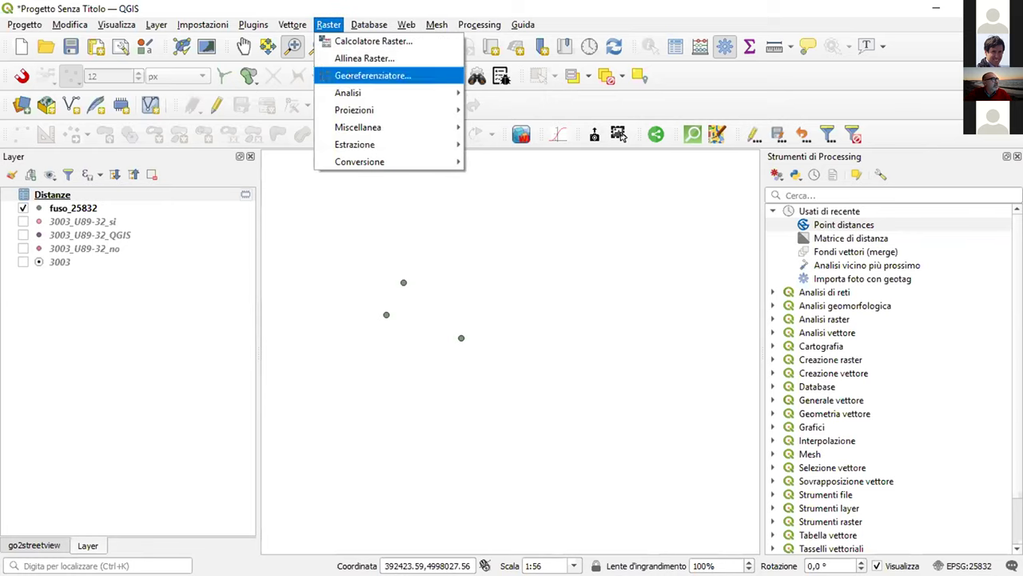
{"action": "mouse_move", "coordinate": [356, 109]}
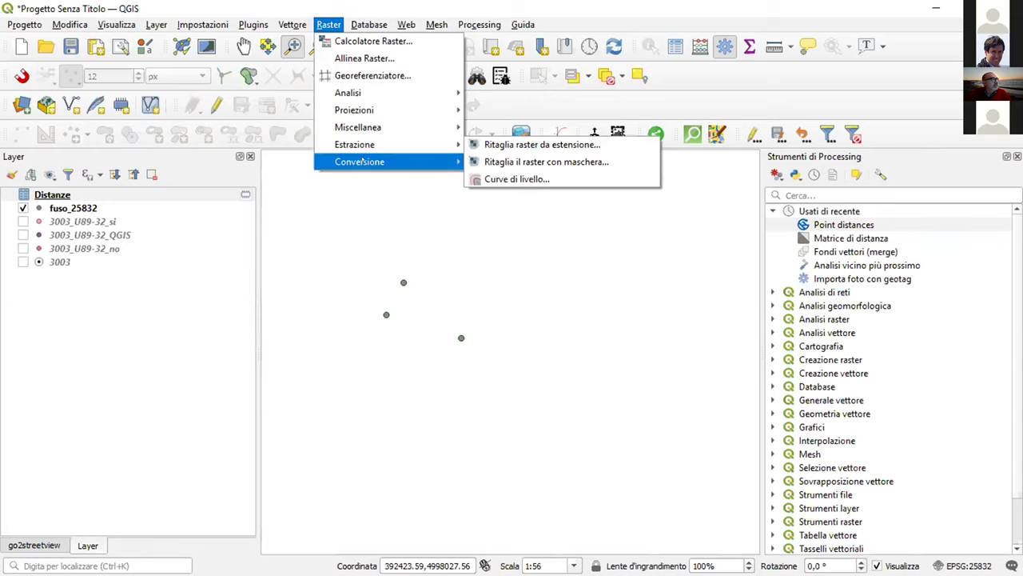
{"action": "mouse_move", "coordinate": [361, 162]}
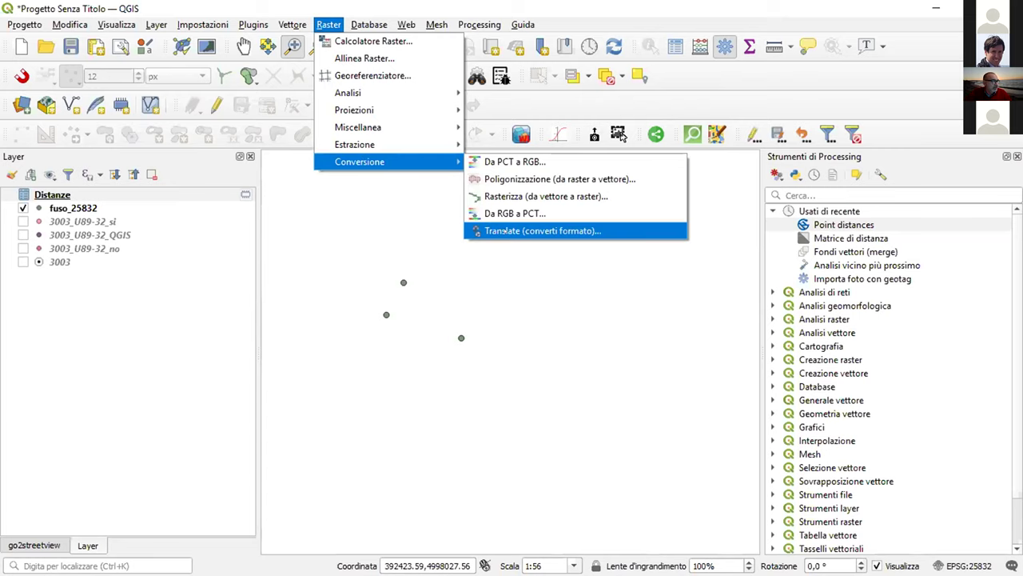
{"action": "left_click", "coordinate": [491, 231]}
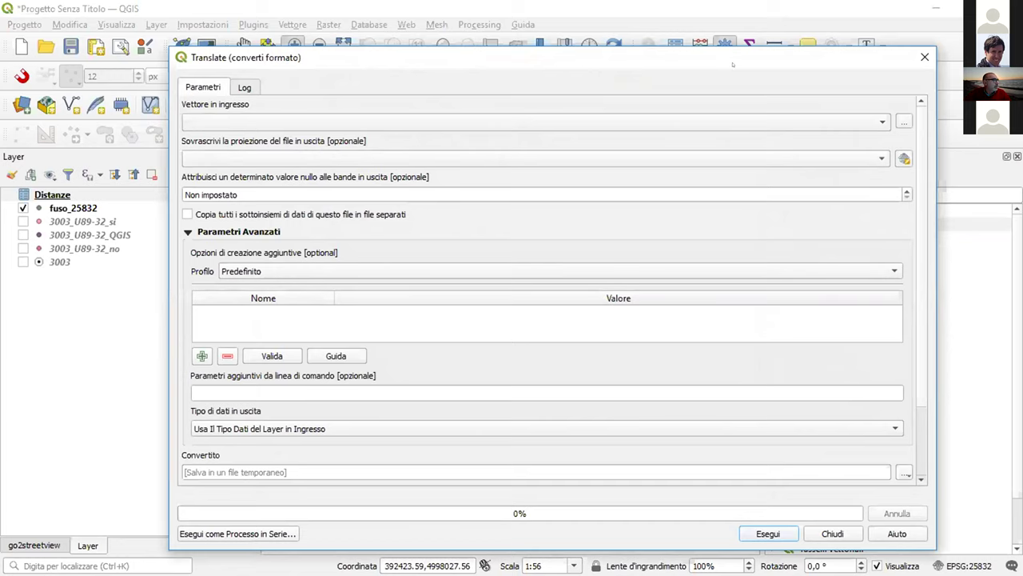
{"action": "left_click", "coordinate": [924, 56]}
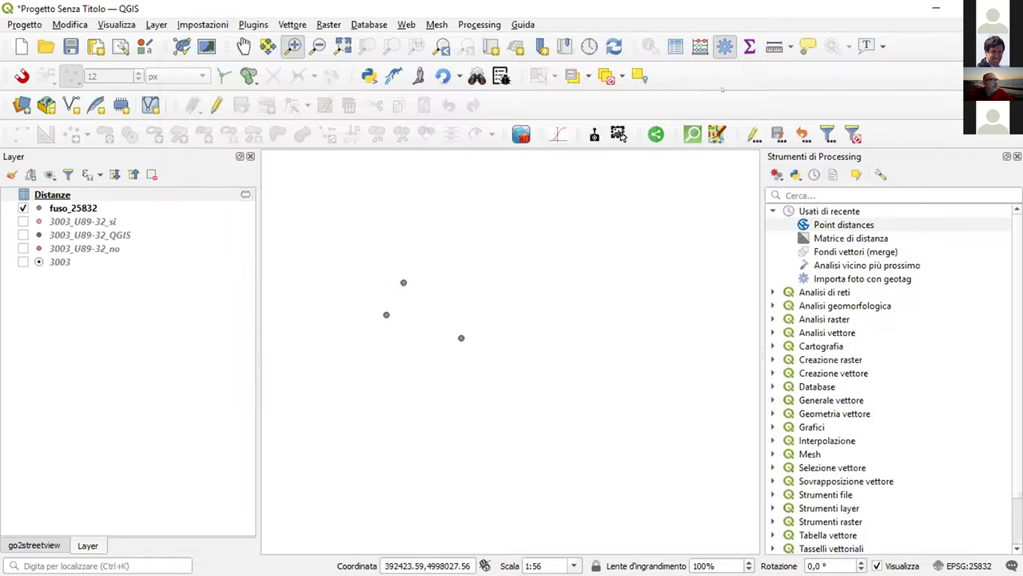
- Open the raster reprojection tool and look through the reference systems offered as its source
{"action": "left_click", "coordinate": [328, 24]}
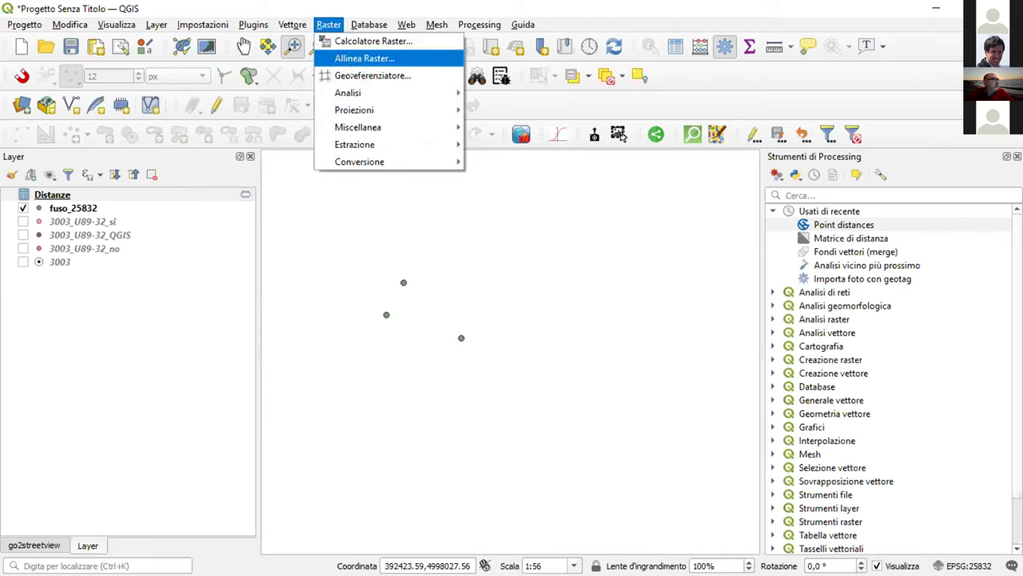
{"action": "mouse_move", "coordinate": [373, 93]}
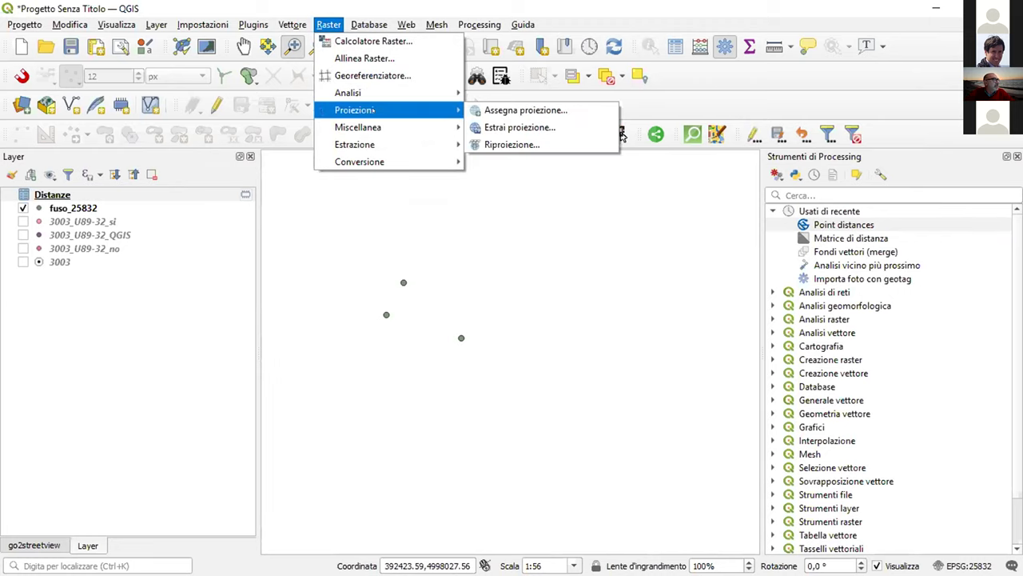
{"action": "mouse_move", "coordinate": [379, 127]}
{"action": "left_click", "coordinate": [527, 145]}
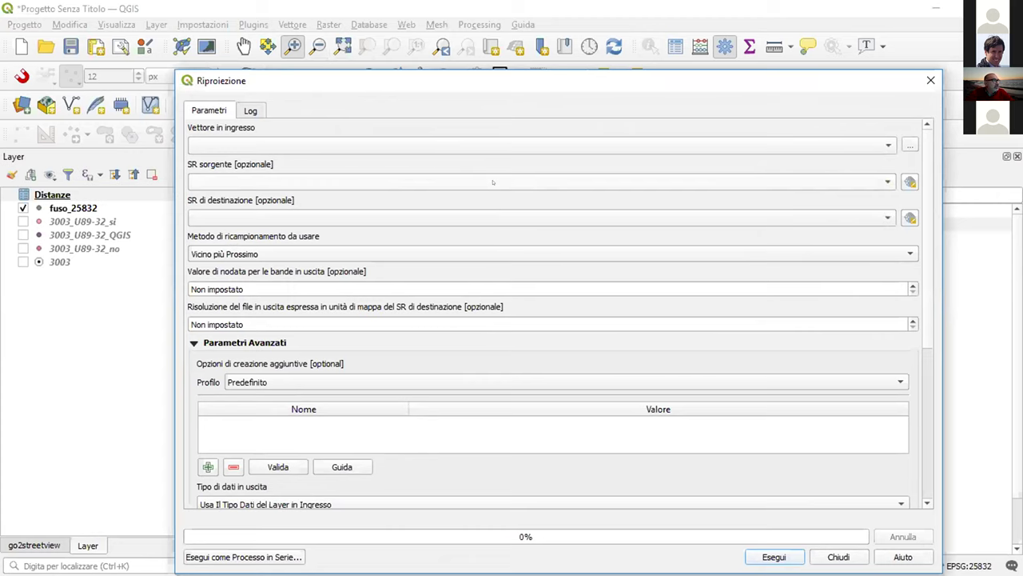
{"action": "left_click", "coordinate": [493, 183]}
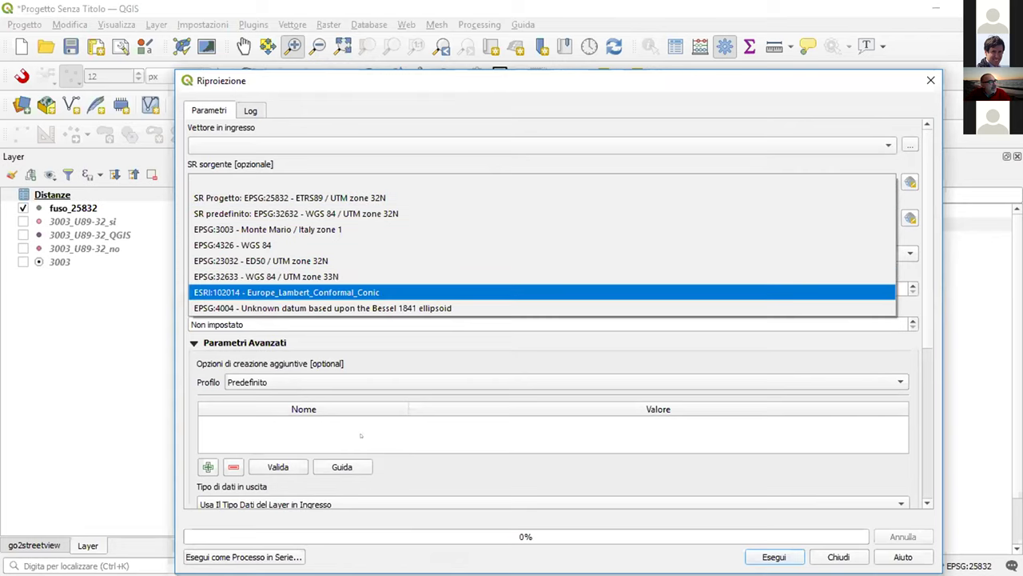
{"action": "left_click", "coordinate": [327, 424]}
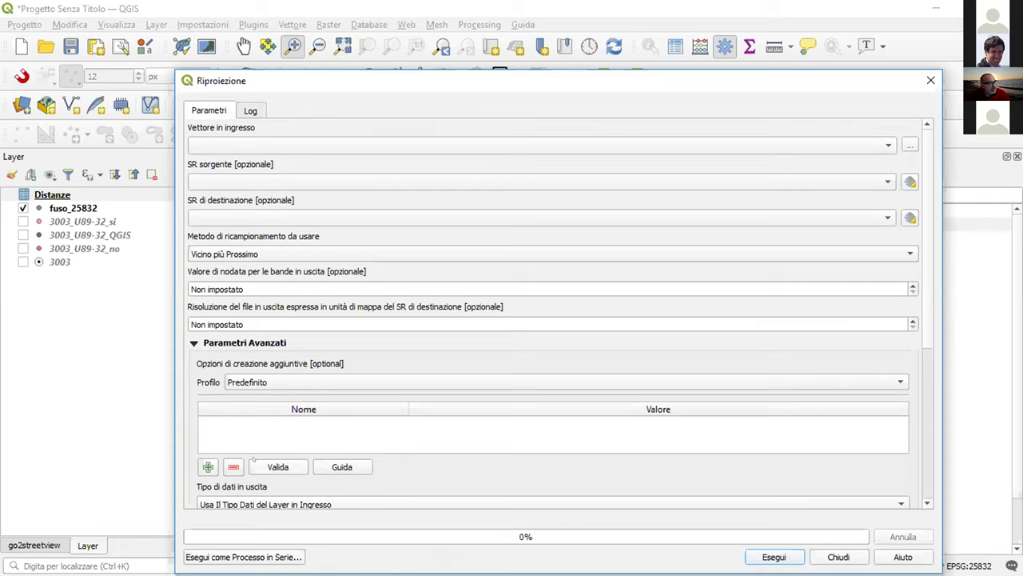
- Add an empty creation option, read through the help on GTiff creation options, and close the reprojection tool without running it
{"action": "left_click", "coordinate": [208, 467]}
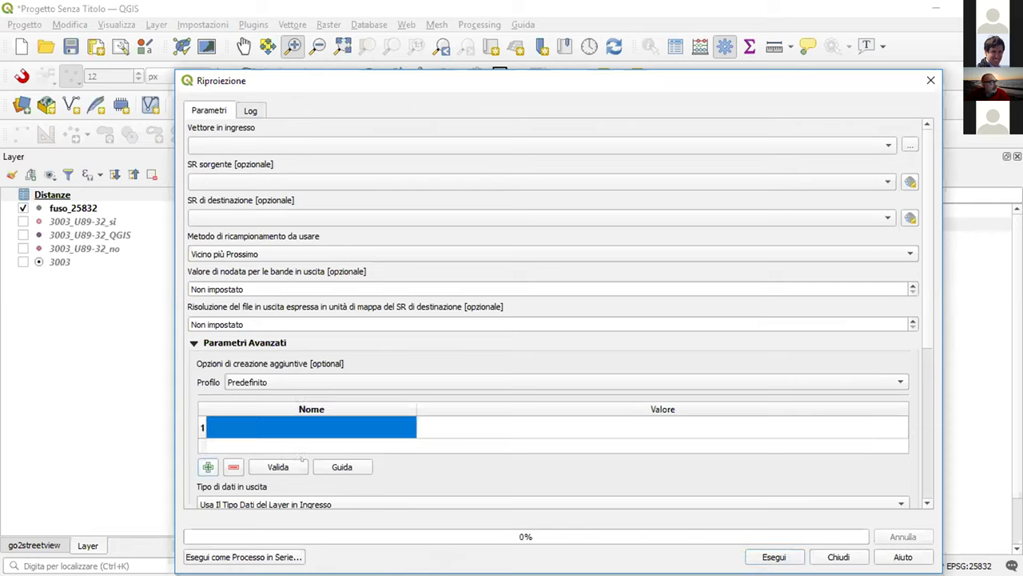
{"action": "left_click", "coordinate": [327, 469]}
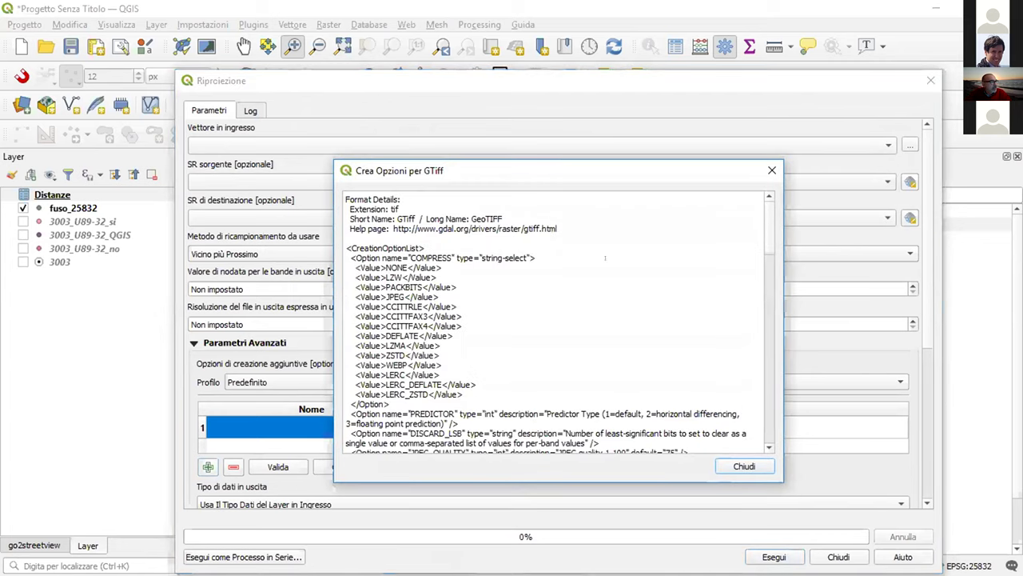
{"action": "left_click_drag", "start_coordinate": [770, 209], "coordinate": [770, 246]}
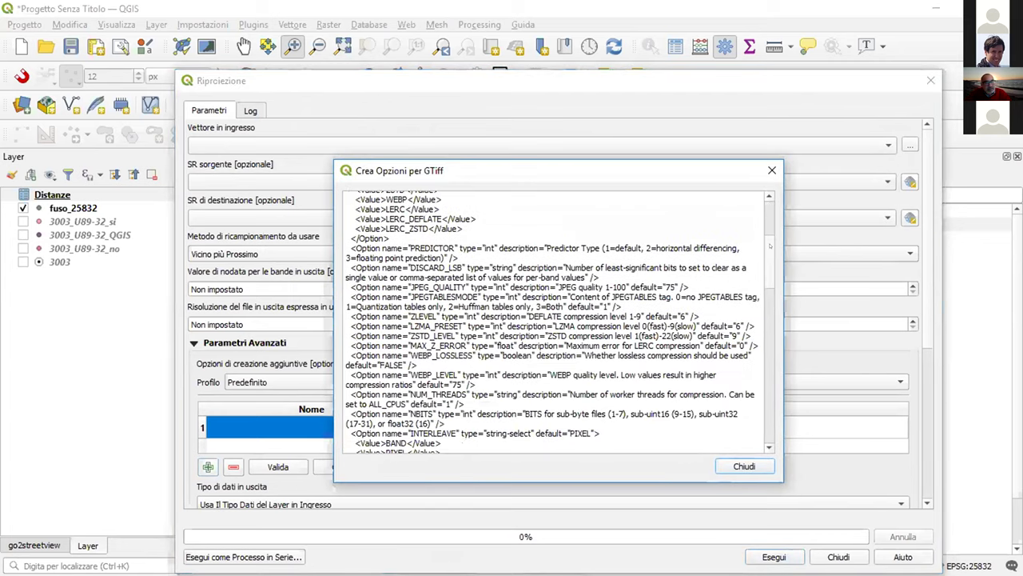
{"action": "mouse_move", "coordinate": [771, 246]}
{"action": "left_mouse_down"}
{"action": "mouse_move", "coordinate": [770, 400]}
{"action": "mouse_move", "coordinate": [781, 426]}
{"action": "mouse_move", "coordinate": [779, 287]}
{"action": "mouse_move", "coordinate": [755, 255]}
{"action": "left_mouse_up"}
{"action": "scroll", "coordinate": [755, 255], "scroll_direction": "up", "scroll_amount": 1}
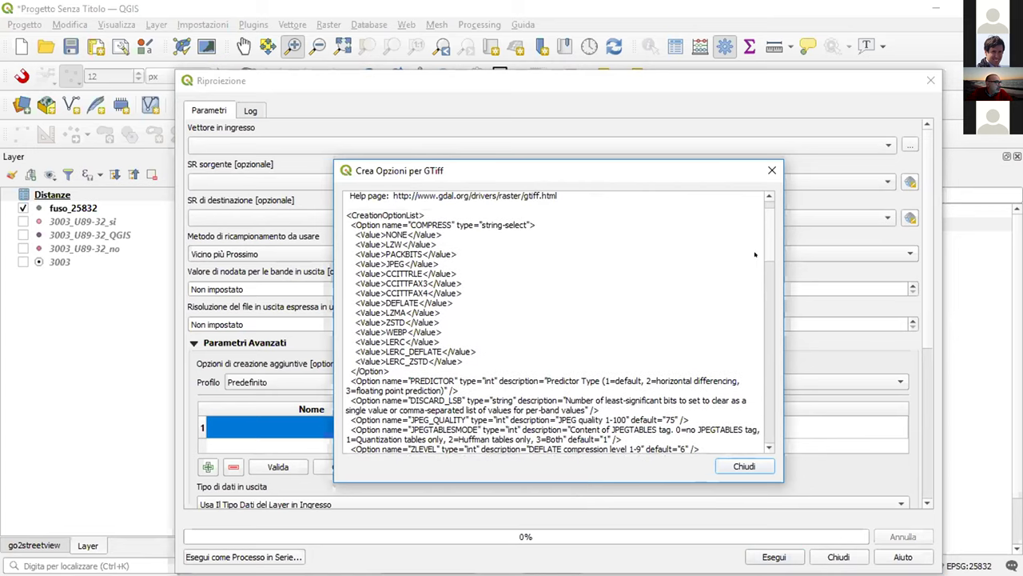
{"action": "scroll", "coordinate": [754, 272], "scroll_direction": "down", "scroll_amount": 8}
{"action": "scroll", "coordinate": [755, 294], "scroll_direction": "down", "scroll_amount": 1}
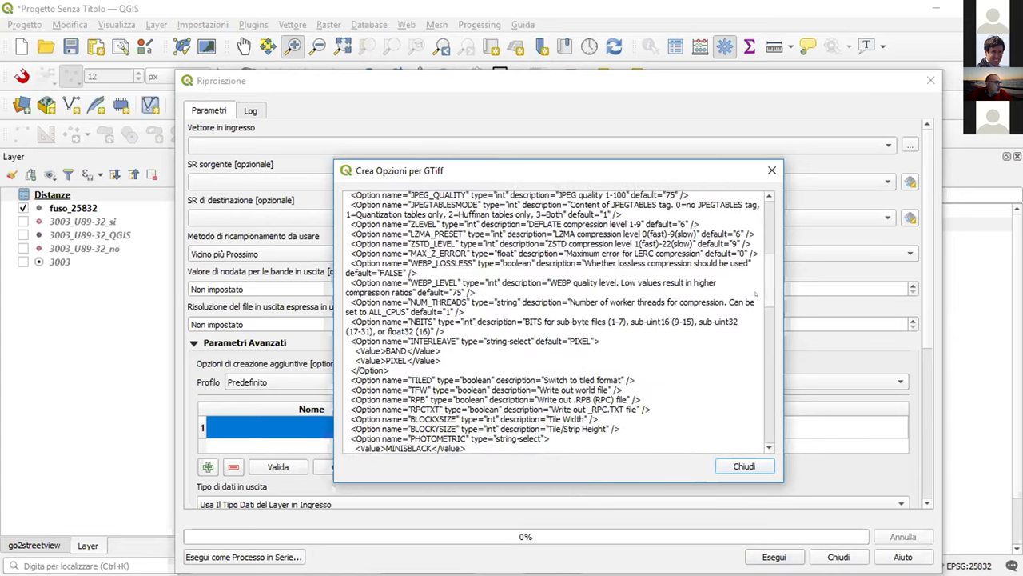
{"action": "scroll", "coordinate": [755, 295], "scroll_direction": "down", "scroll_amount": 1}
{"action": "scroll", "coordinate": [520, 361], "scroll_direction": "down", "scroll_amount": 1}
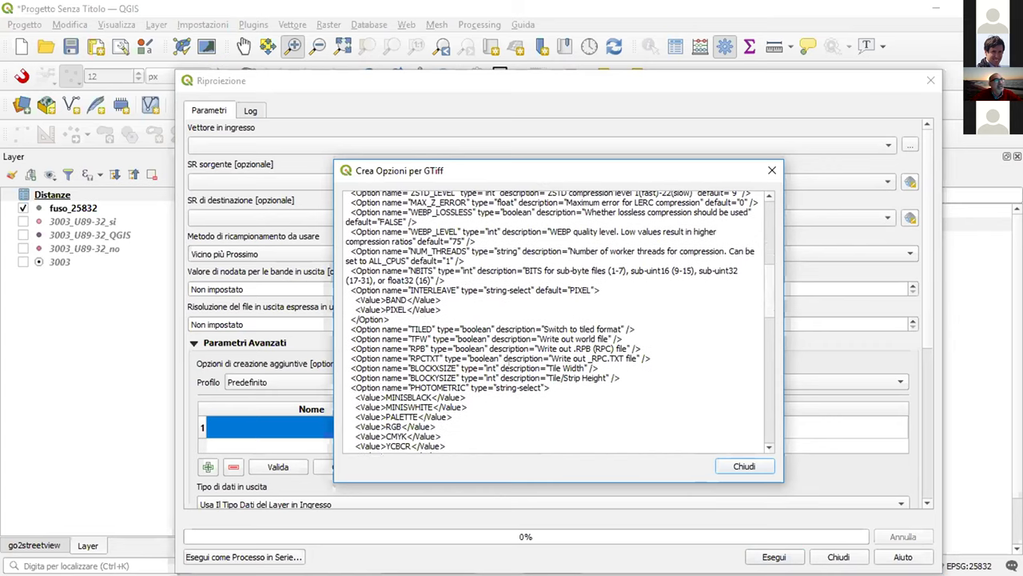
{"action": "left_click", "coordinate": [771, 169]}
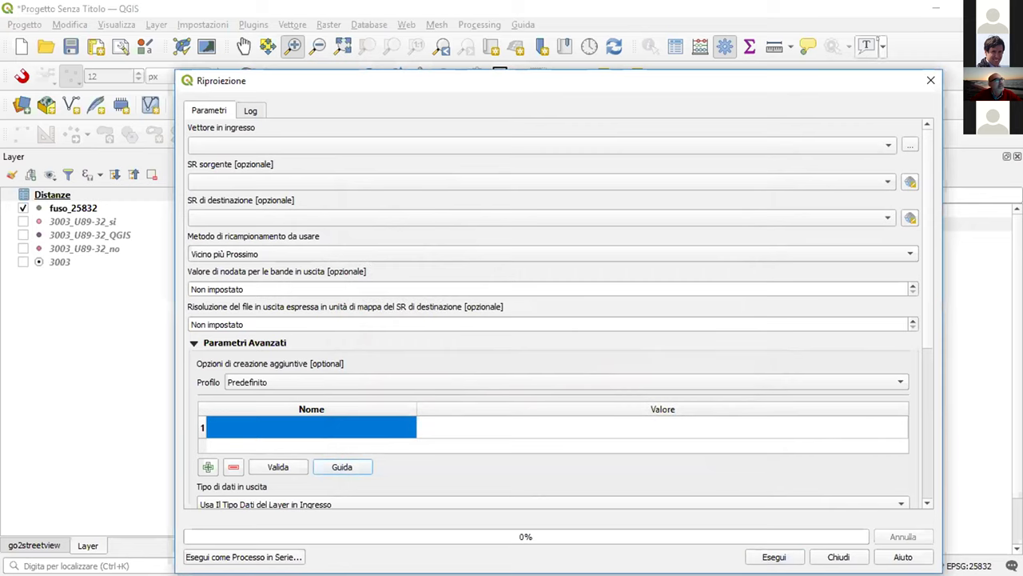
{"action": "left_click", "coordinate": [930, 81]}
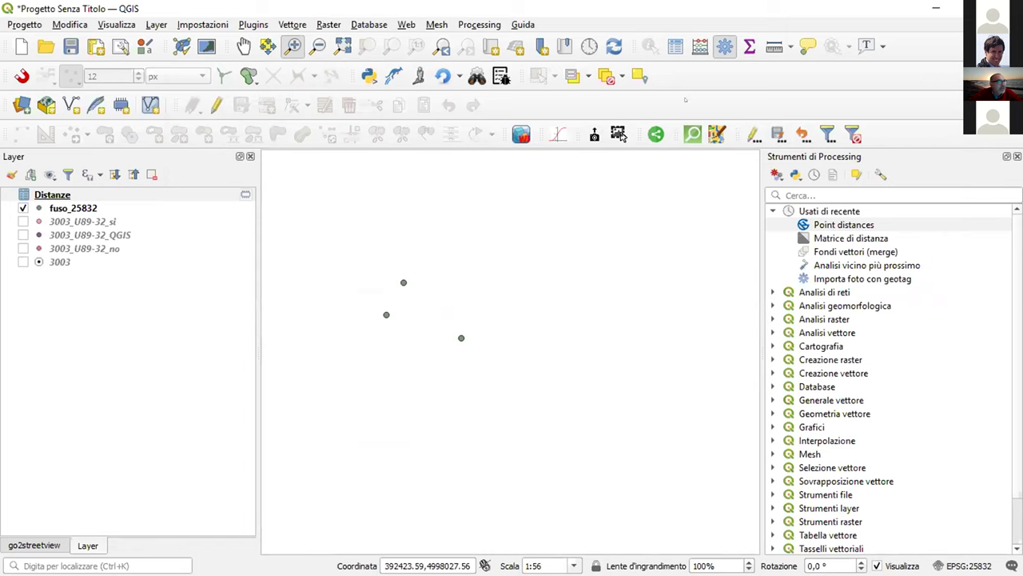
- Review the Distanze distance matrix again from point 1_no and return to the map
{"action": "left_click", "coordinate": [675, 46]}
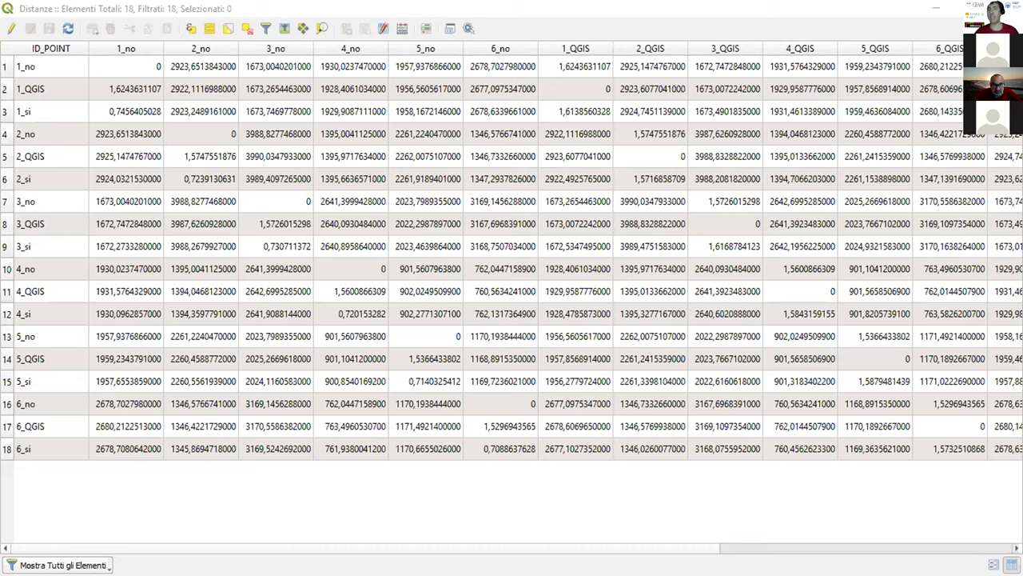
{"action": "left_click", "coordinate": [50, 66]}
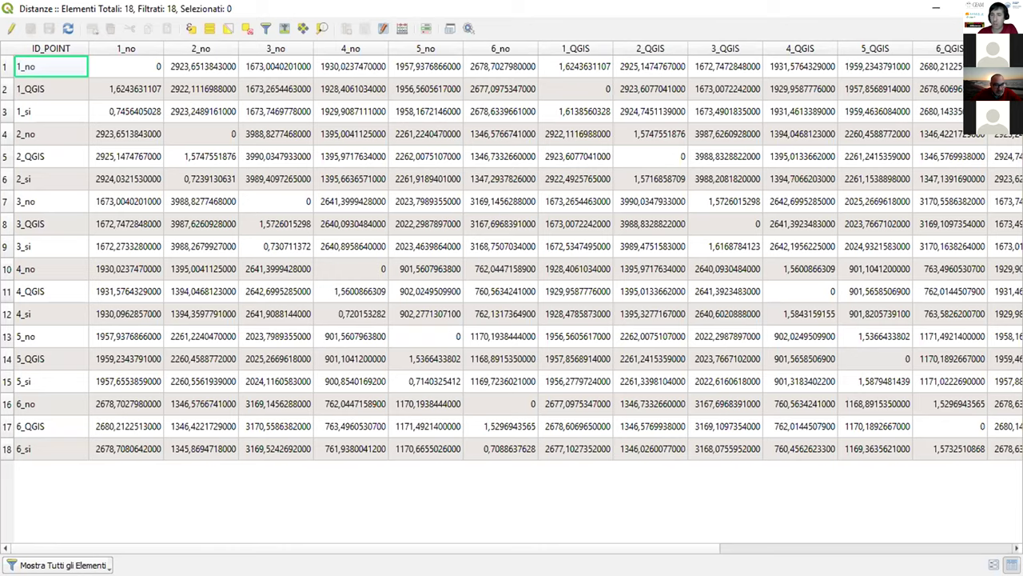
{"action": "key", "text": "alt+Tab"}
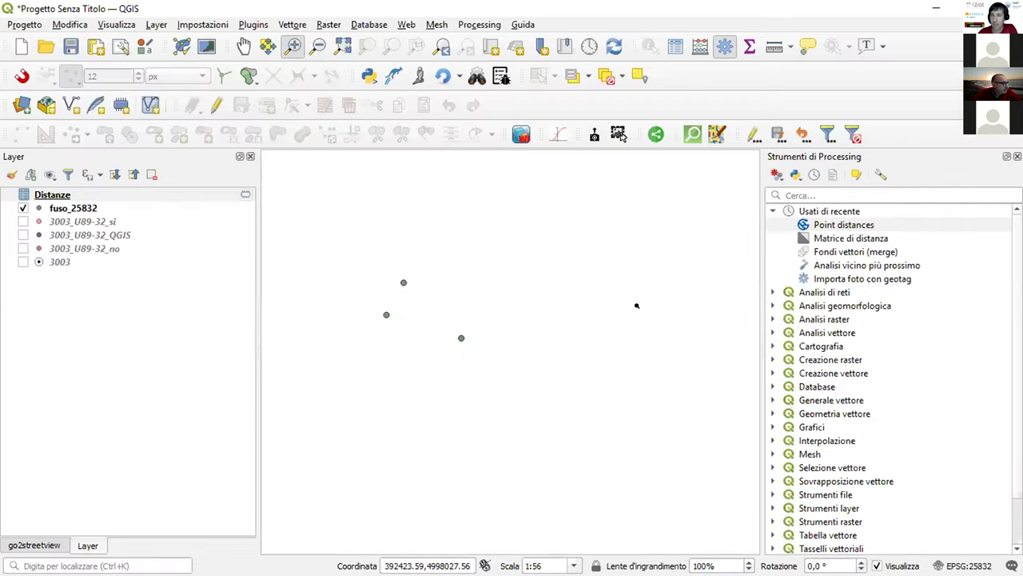